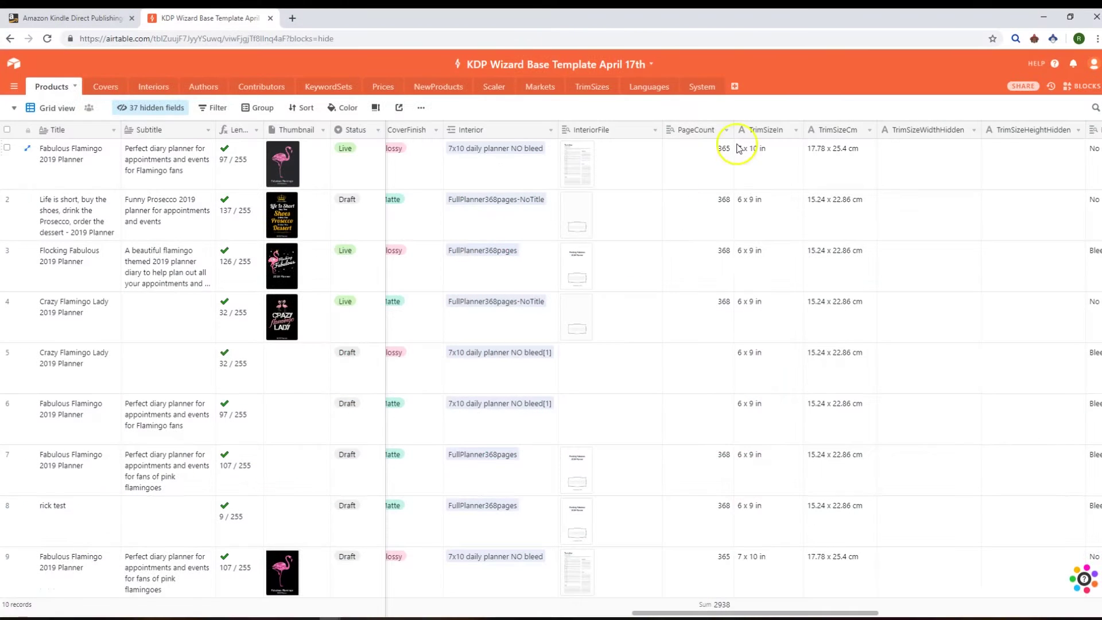
Step: Open KDP Wizard over the Airtable base and list all products with filters cleared
left_click(1034, 39)
left_click(765, 117)
left_click(767, 104)
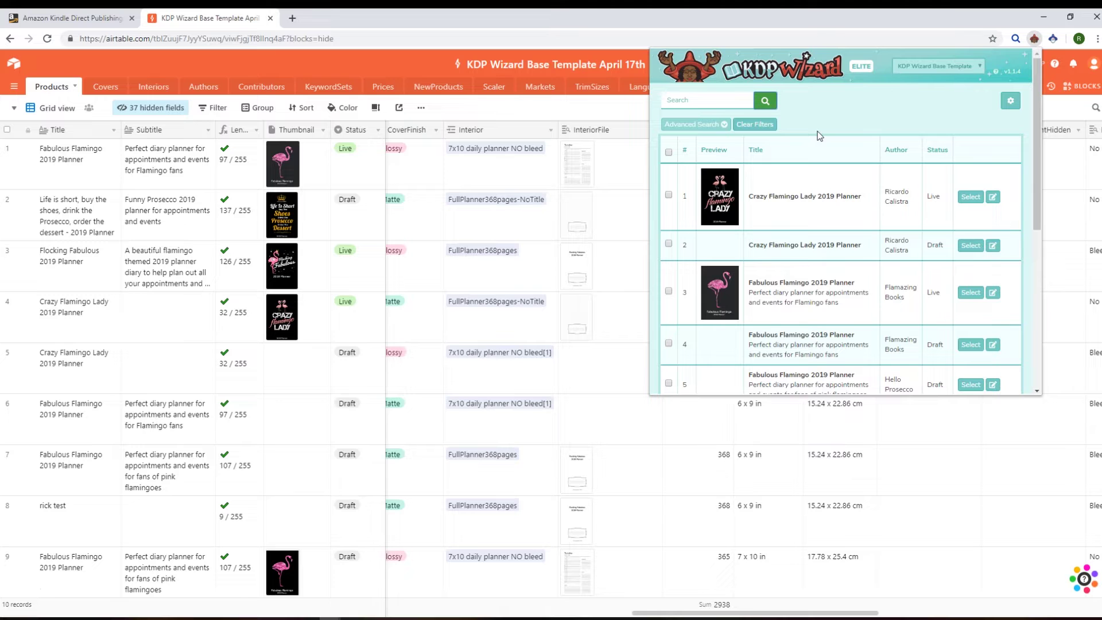
left_click_drag(1036, 151, 947, 108)
Step: Search the products for 'football', then 'flamingo', then clear the search to list everything
left_click(718, 104)
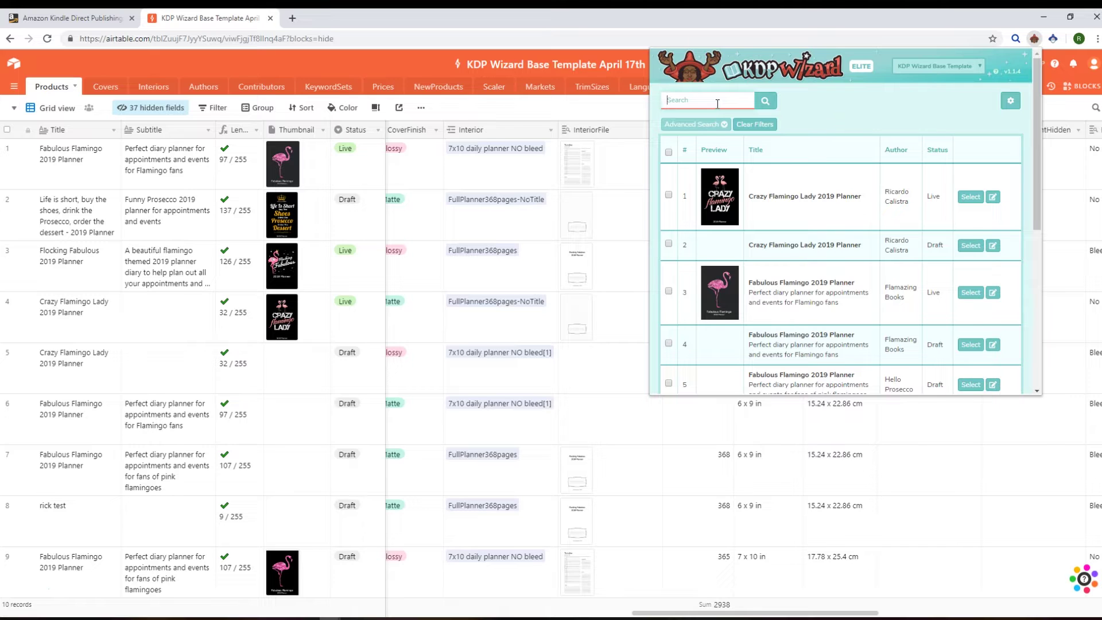
type("football")
key("Return")
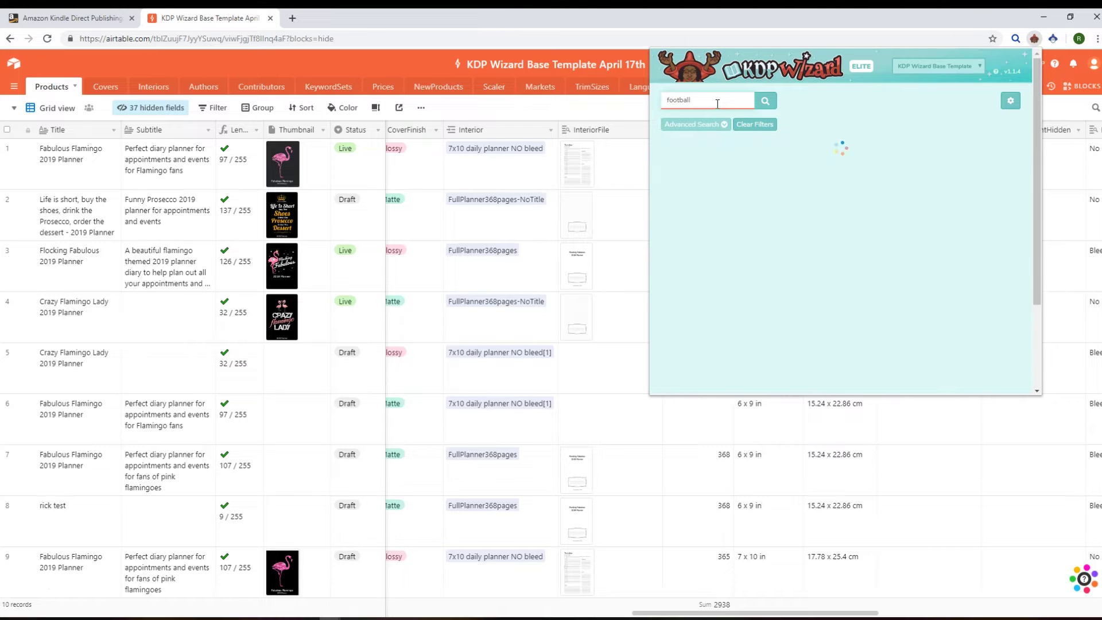
key("ctrl+a")
type("flamingo")
key("Return")
left_click(754, 123)
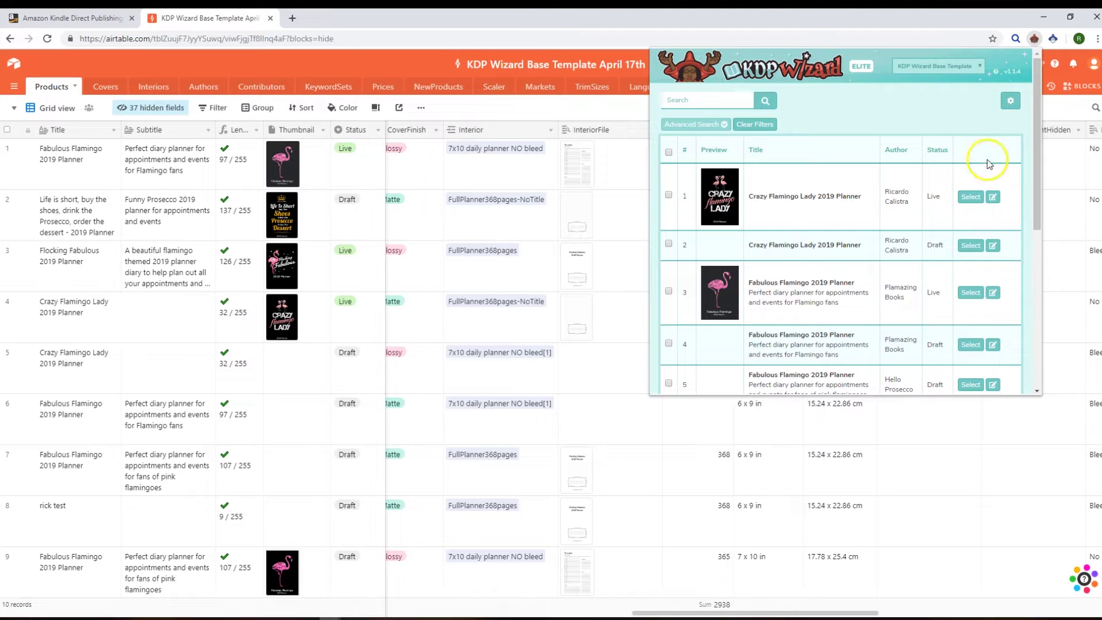
Step: Open the Crazy Flamingo Lady 2019 Planner details and scroll to its marketplace price and link table
left_click(971, 197)
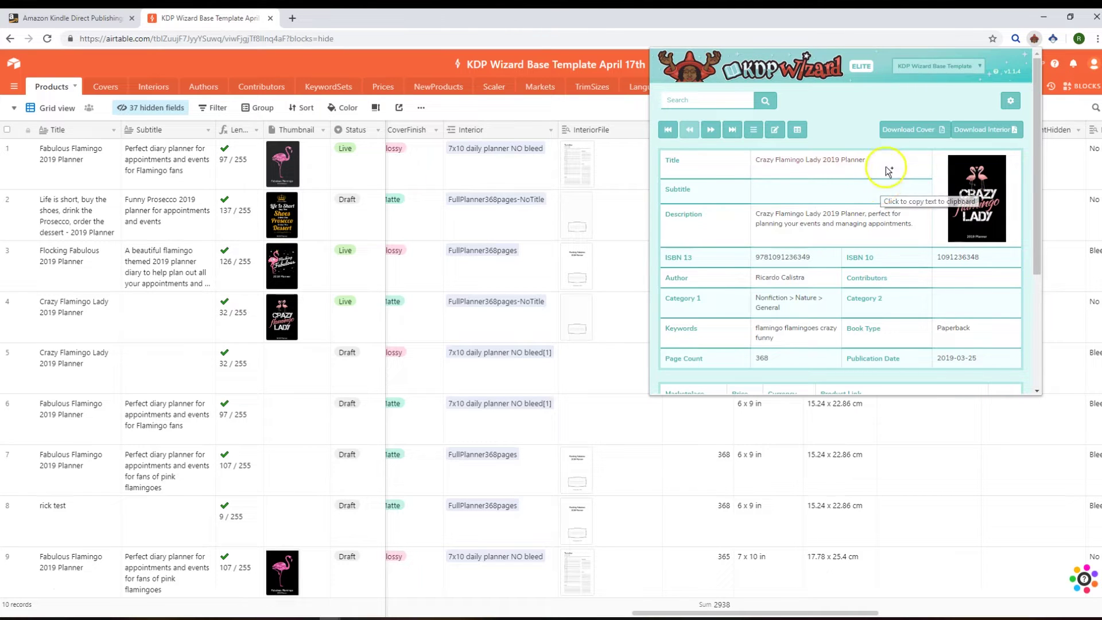
left_click(847, 124)
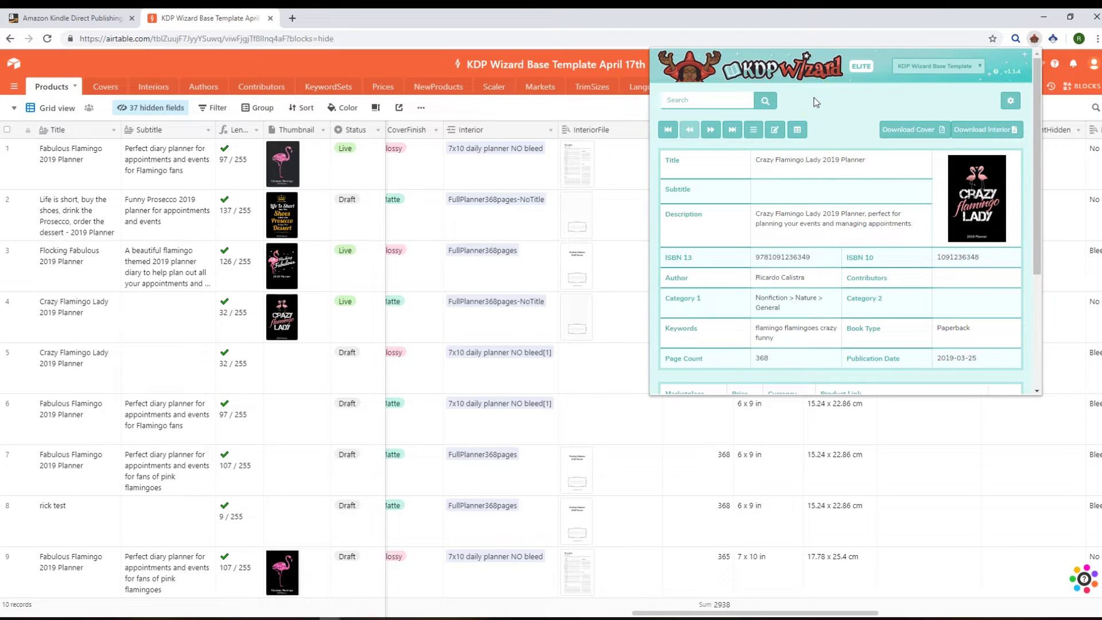
left_click(1040, 164)
left_click_drag(1040, 164, 622, 197)
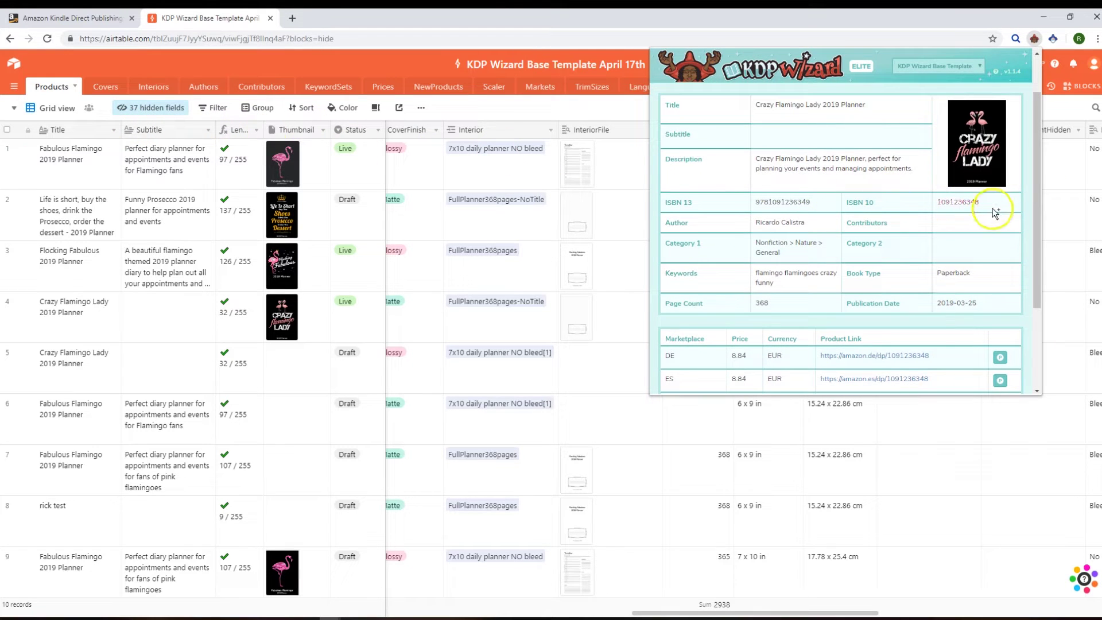
left_click_drag(1036, 206, 1044, 296)
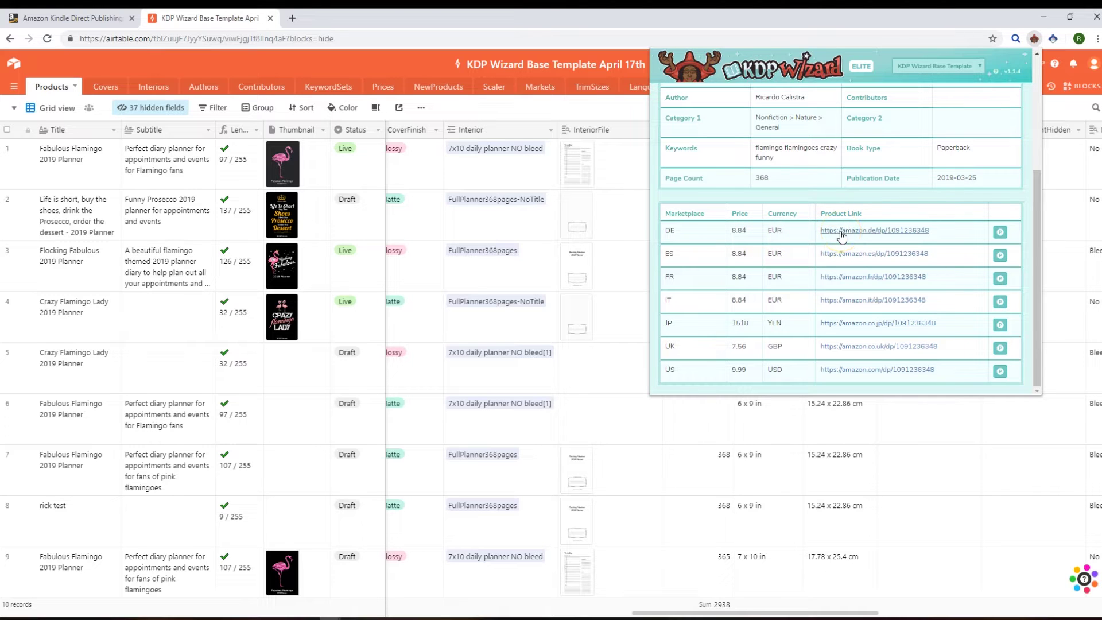
Step: Open and view the planner's Amazon DE, ES and FR listings, then close those tabs
left_click(844, 254)
left_click(845, 282)
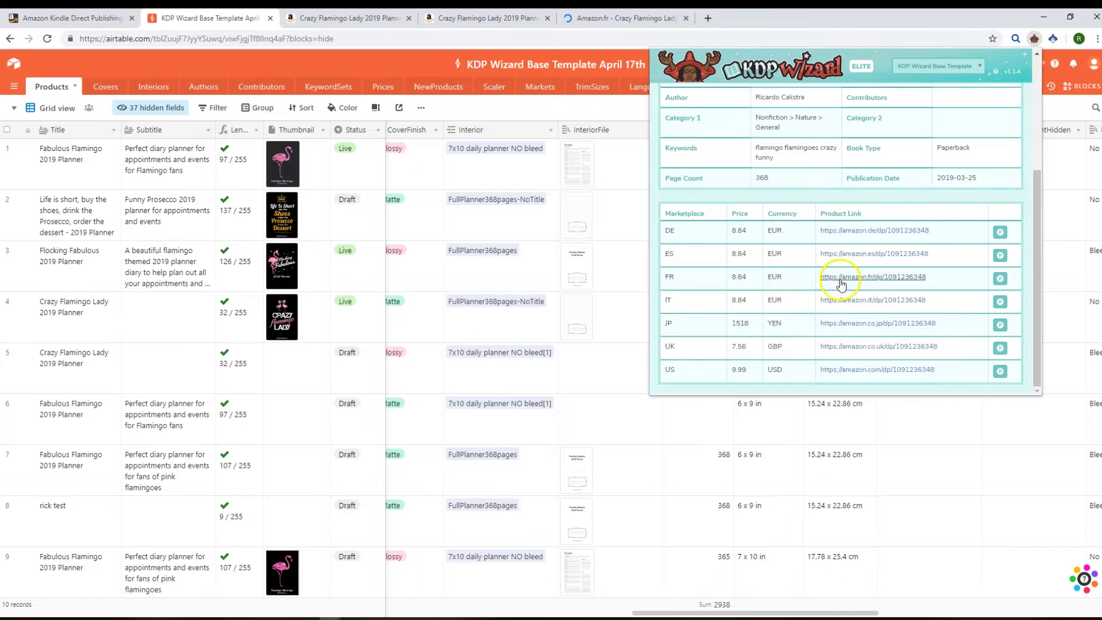
left_click(798, 288)
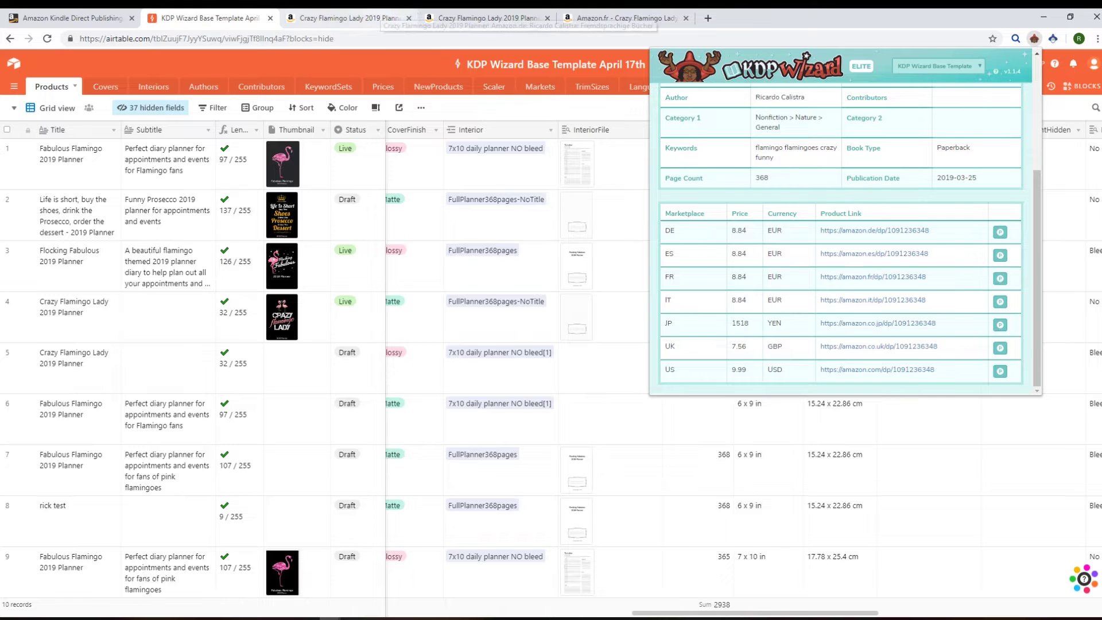
left_click(379, 18)
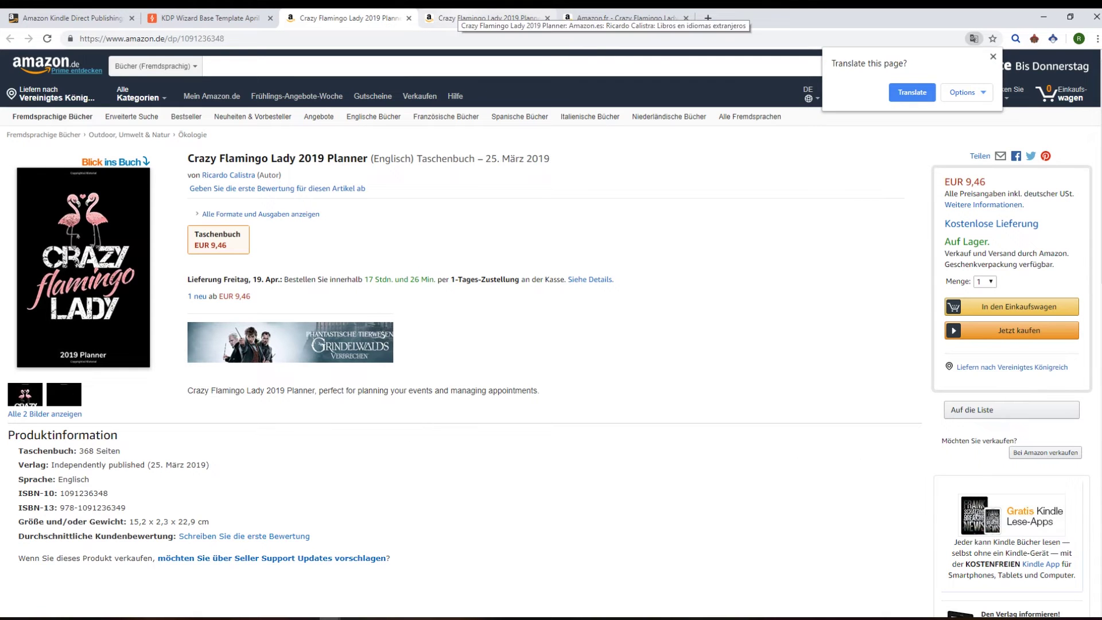
left_click(488, 18)
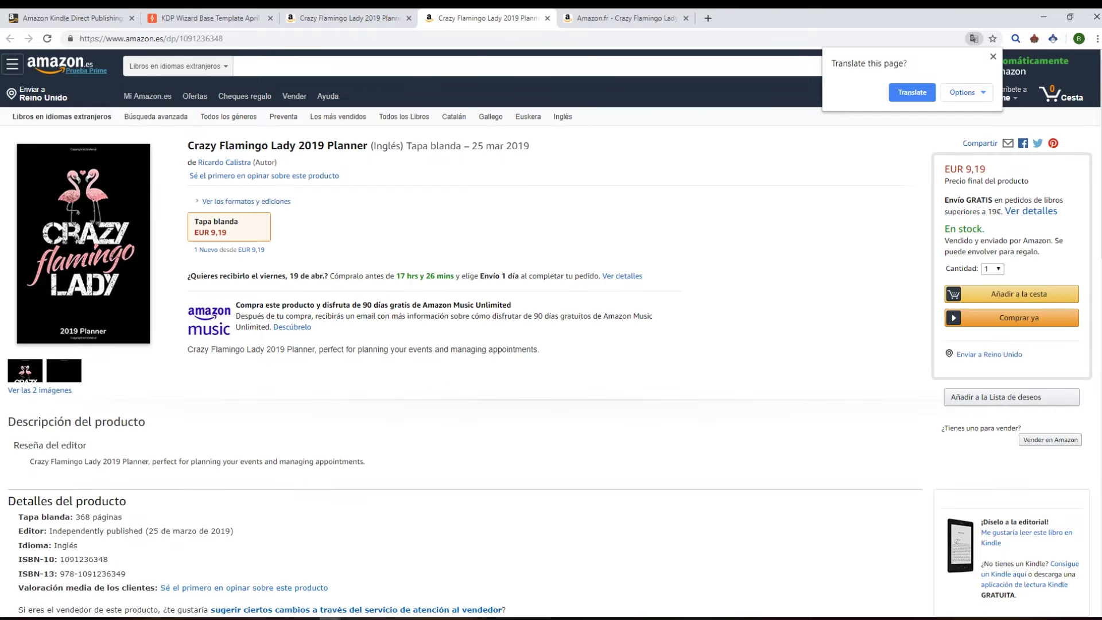
left_click(625, 17)
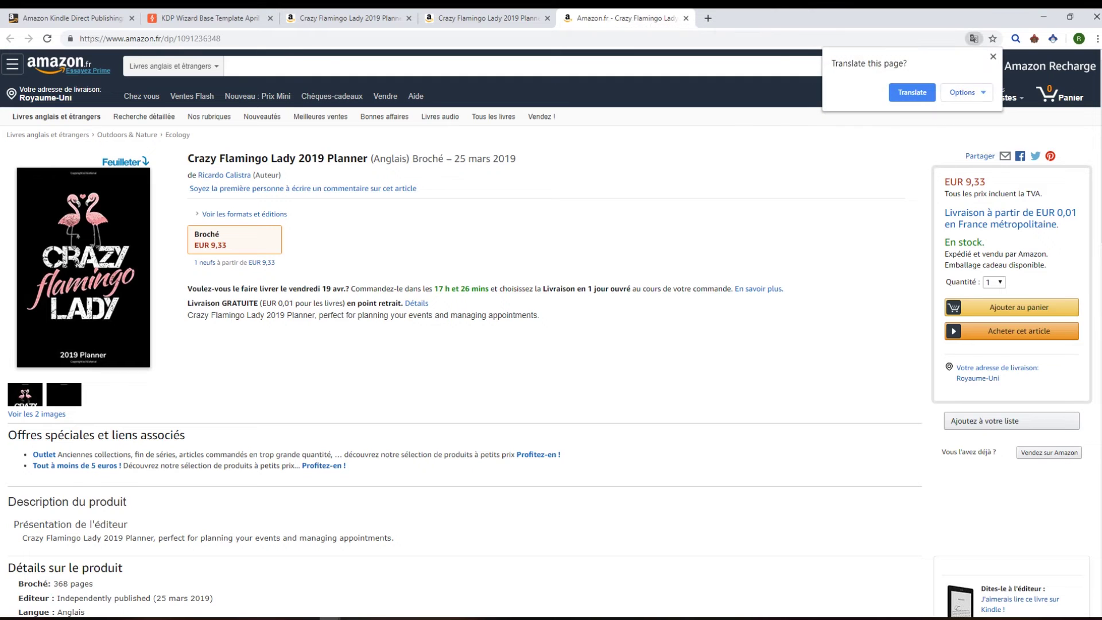
key("ctrl+w")
key("ctrl+w")
key("ctrl+w")
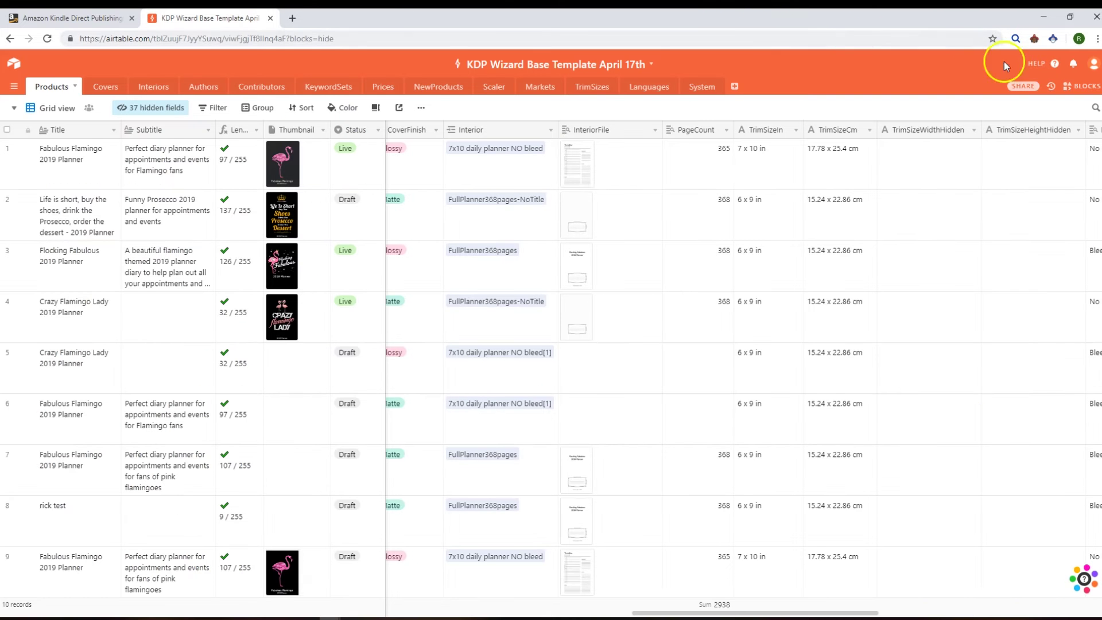
Step: Reopen KDP Wizard on the Crazy Flamingo Lady record and open its KDP edit page
left_click(1036, 39)
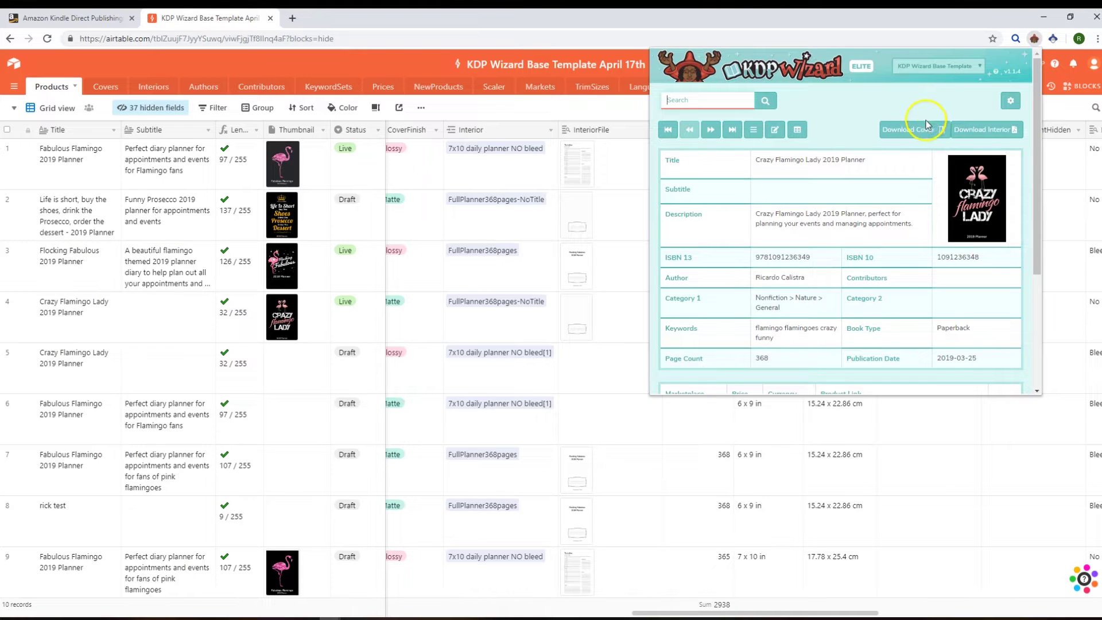
scroll(863, 165, "down", 3)
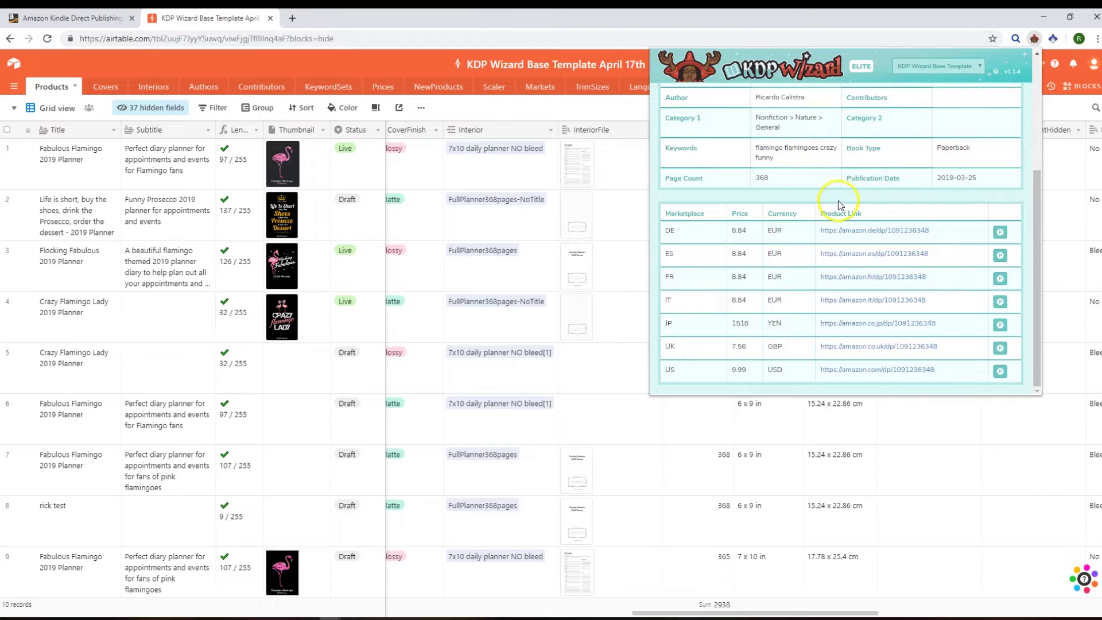
scroll(836, 202, "up", 3)
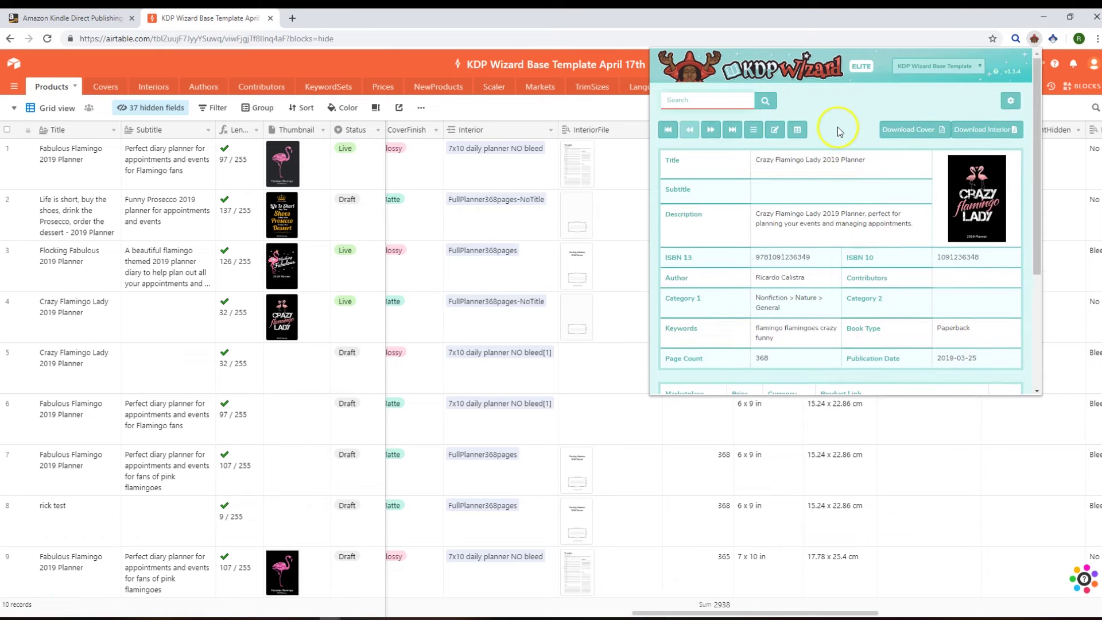
left_click(782, 142)
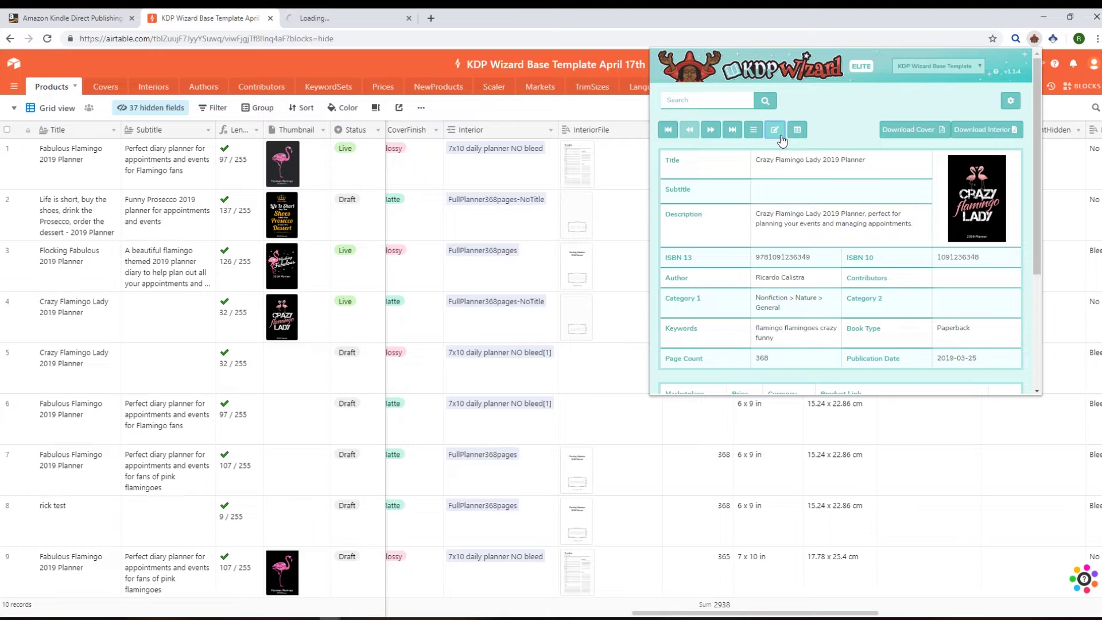
Step: Review the prefilled KDP Paperback Details page, close it, and open the record in Airtable
left_click(742, 153)
left_click(348, 16)
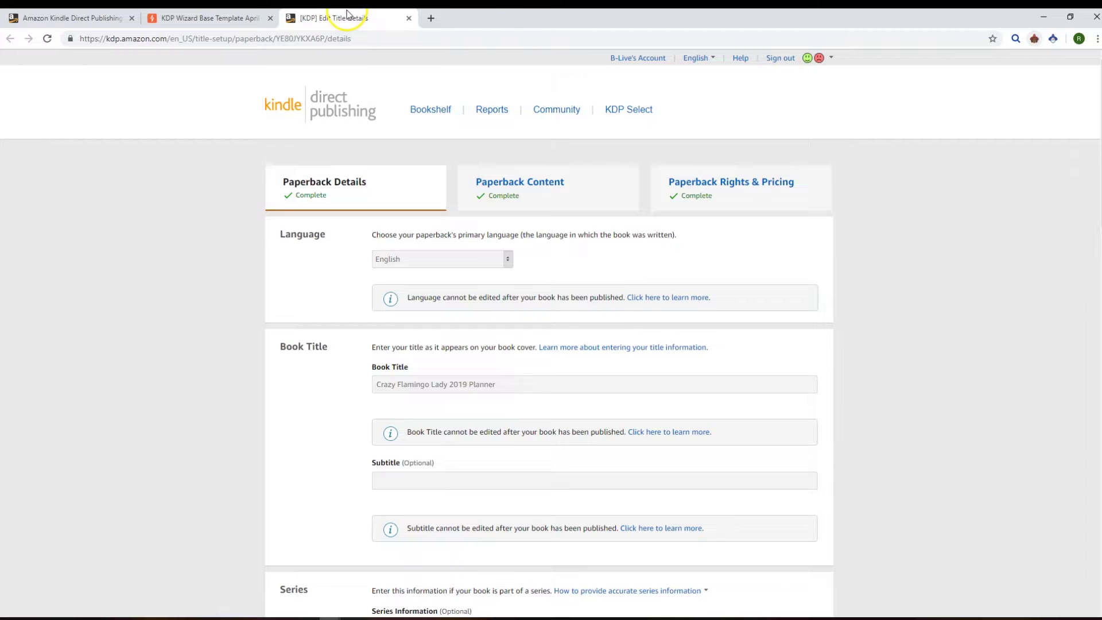
scroll(241, 251, "down", 15)
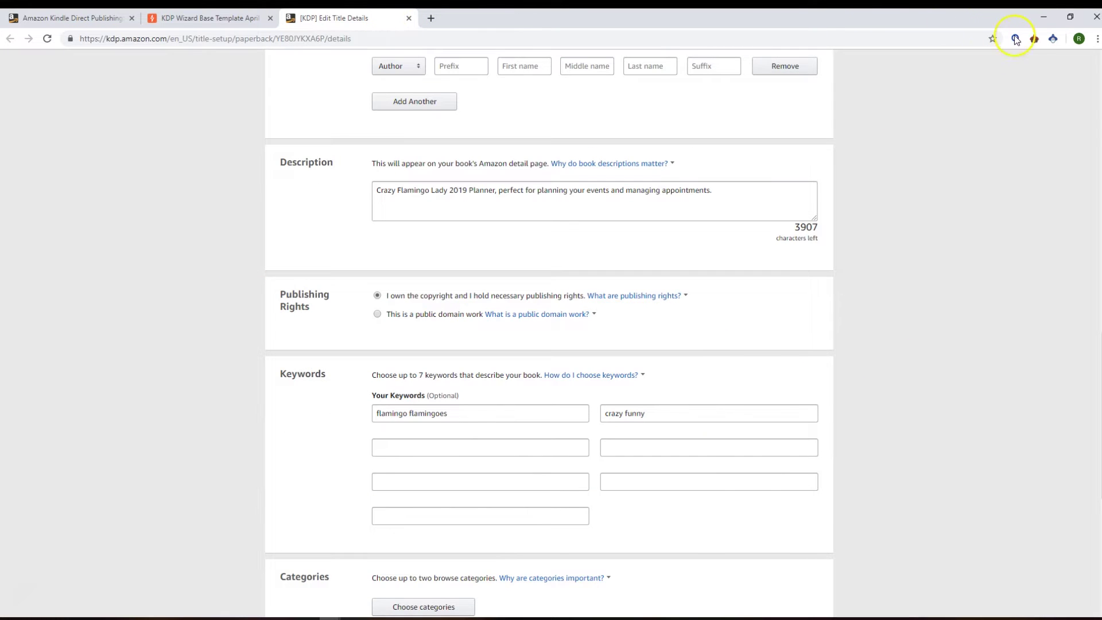
key("ctrl+w")
left_click(1034, 39)
left_click(798, 131)
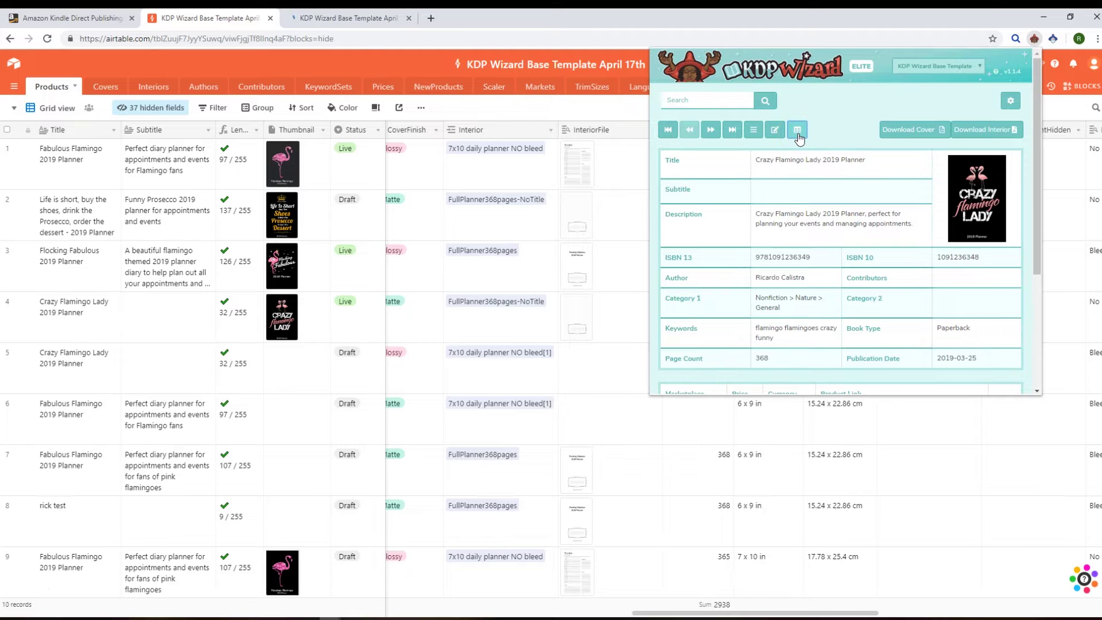
Step: Show the expanded Crazy Flamingo Lady 2019 Planner record in Airtable with KDP Wizard reopened
left_click(347, 19)
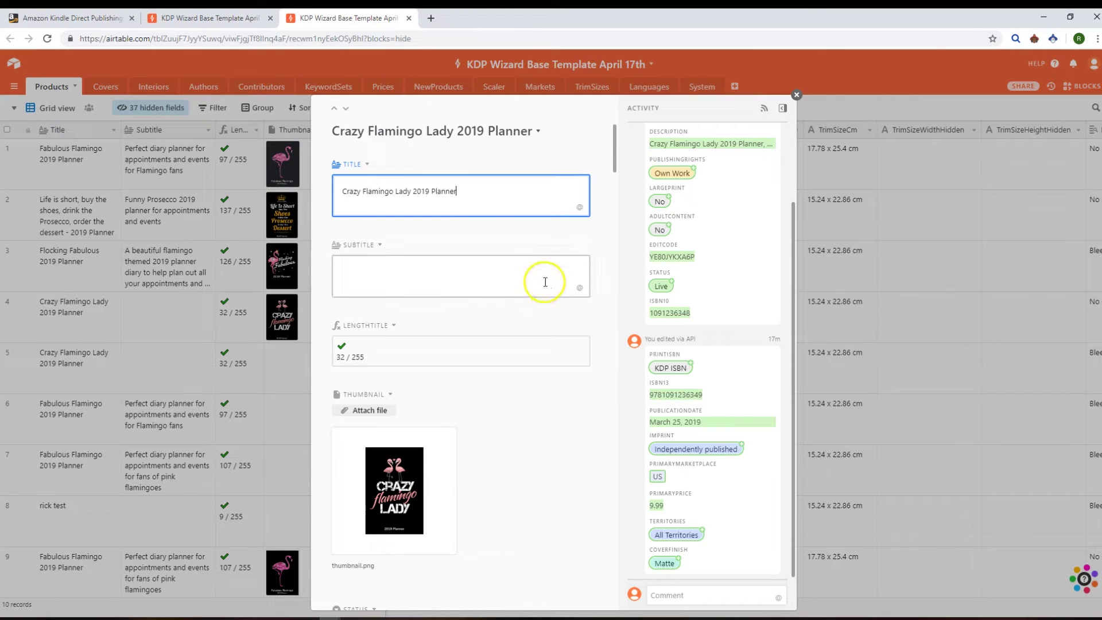
left_click(1035, 40)
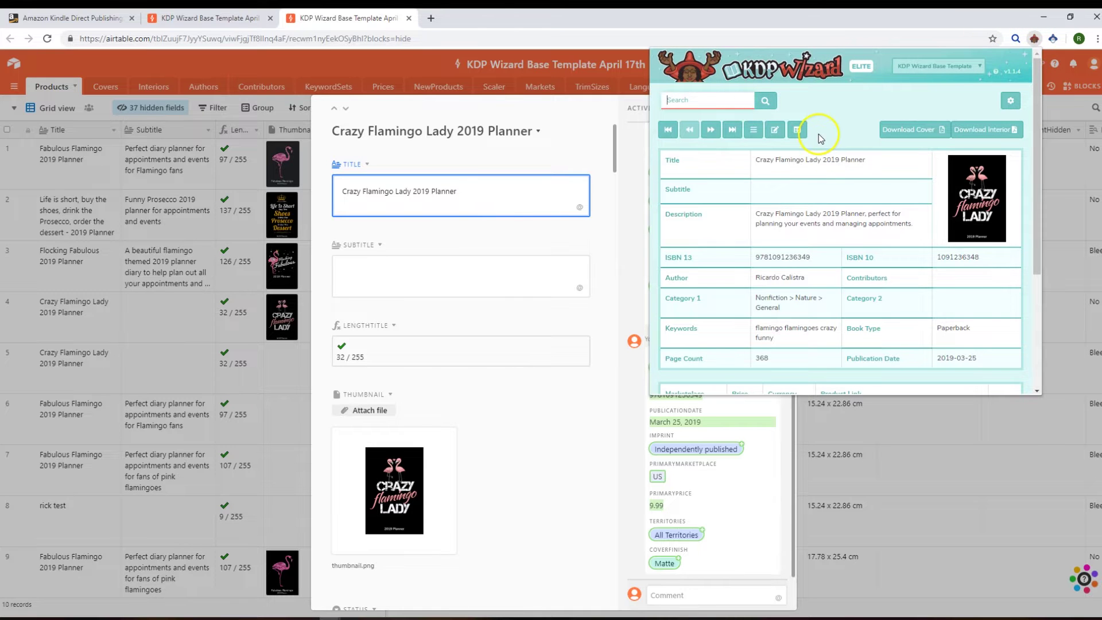
Step: Download the cover and interior PDFs, then step through listings to Fabulous Flamingo 2019 Planner
left_click(905, 132)
left_click(970, 132)
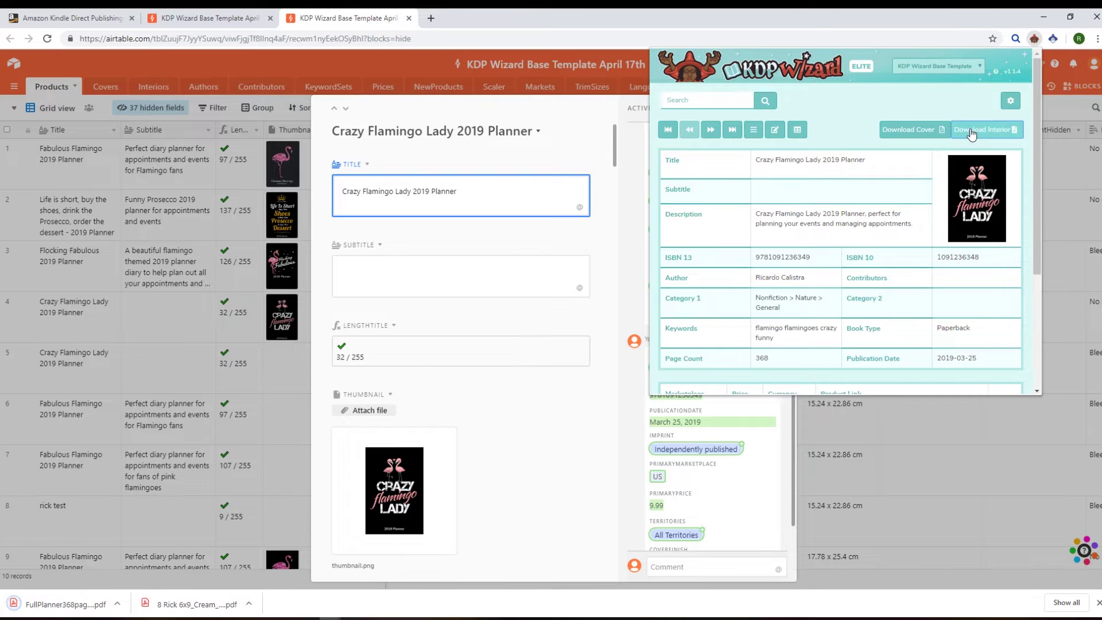
left_click(711, 131)
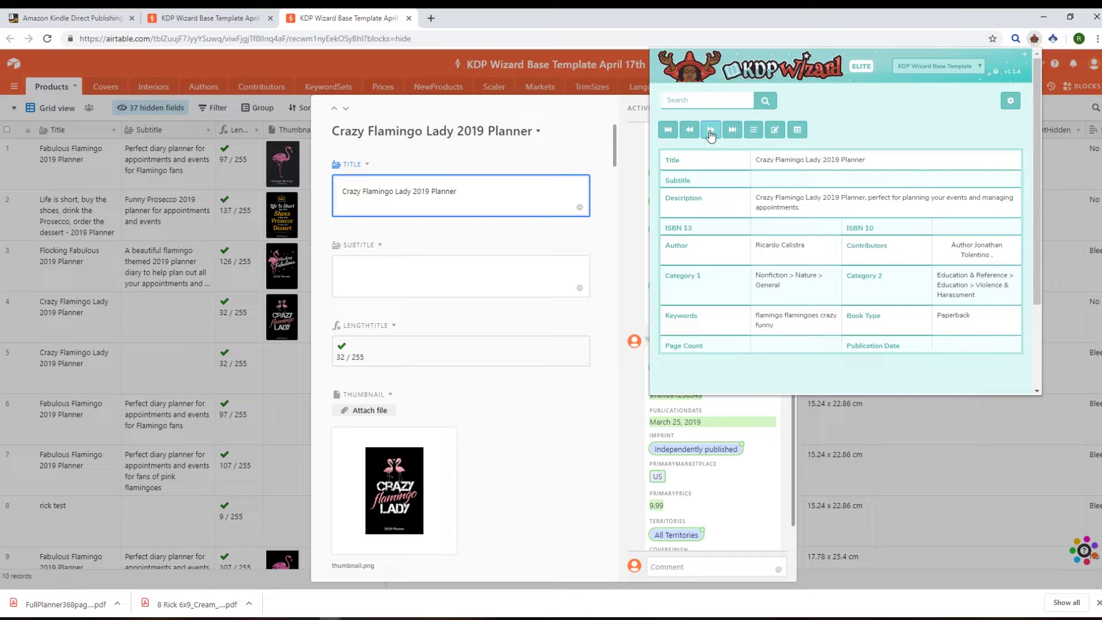
left_click(711, 131)
left_click(711, 131)
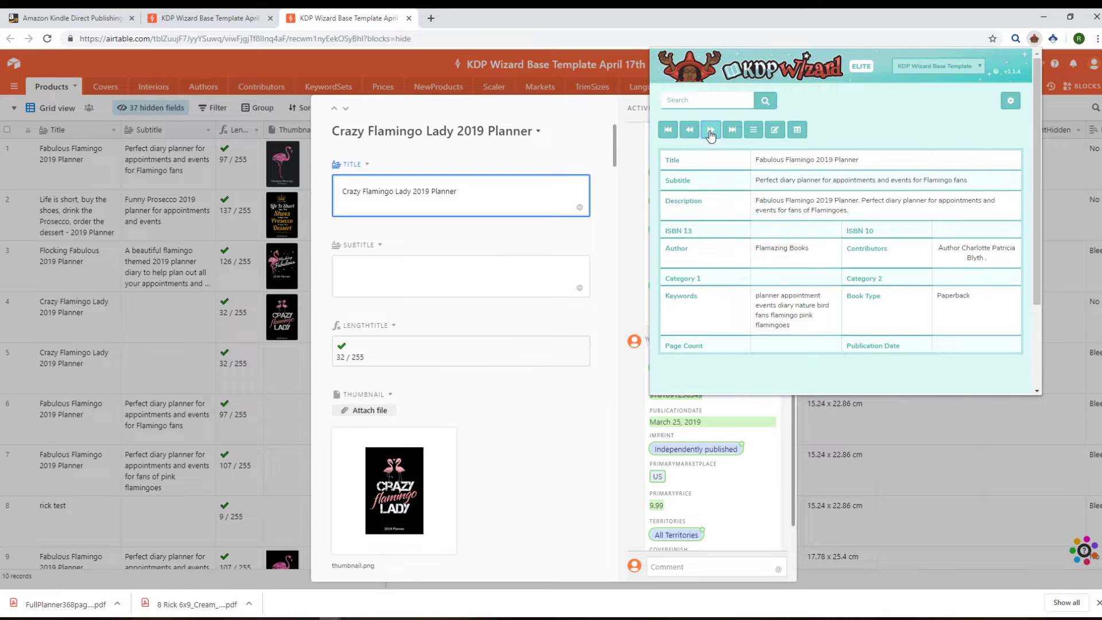
left_click(734, 131)
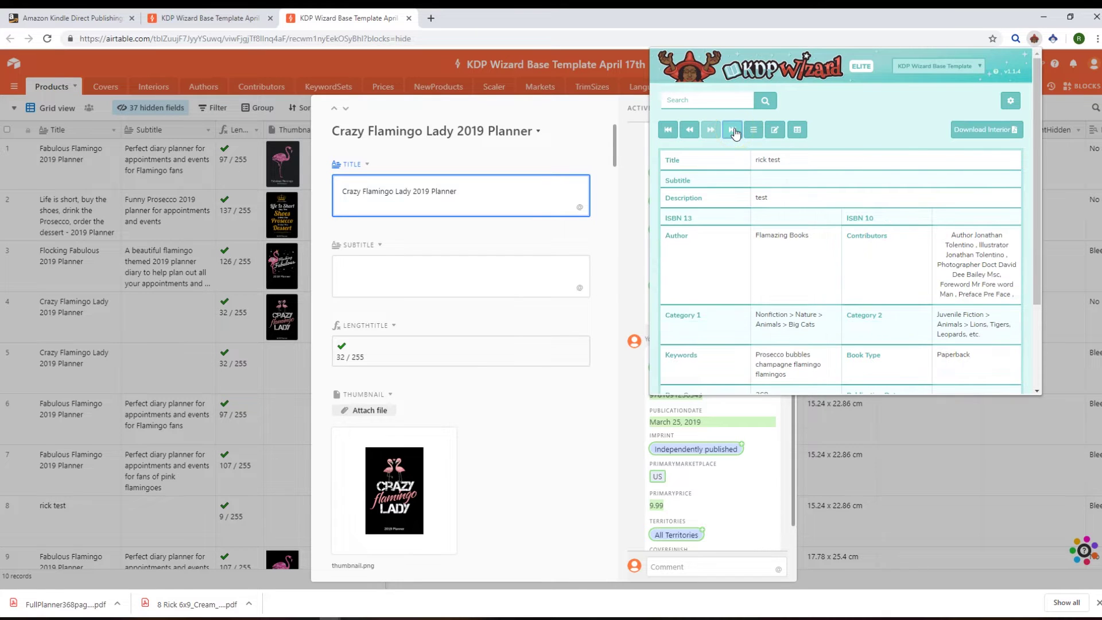
left_click(692, 132)
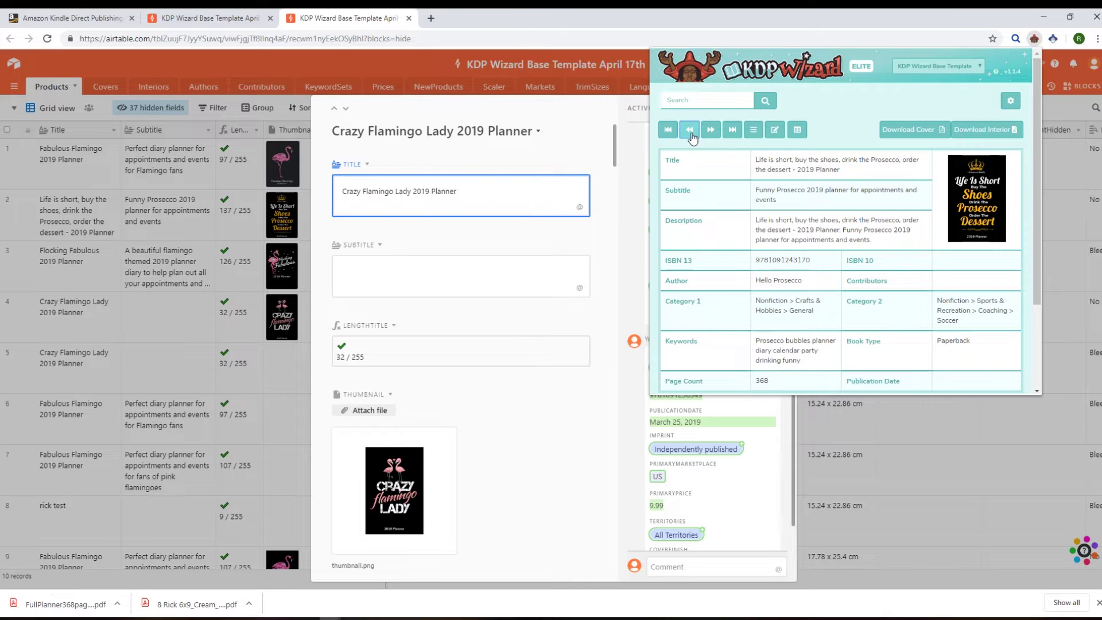
left_click(953, 189)
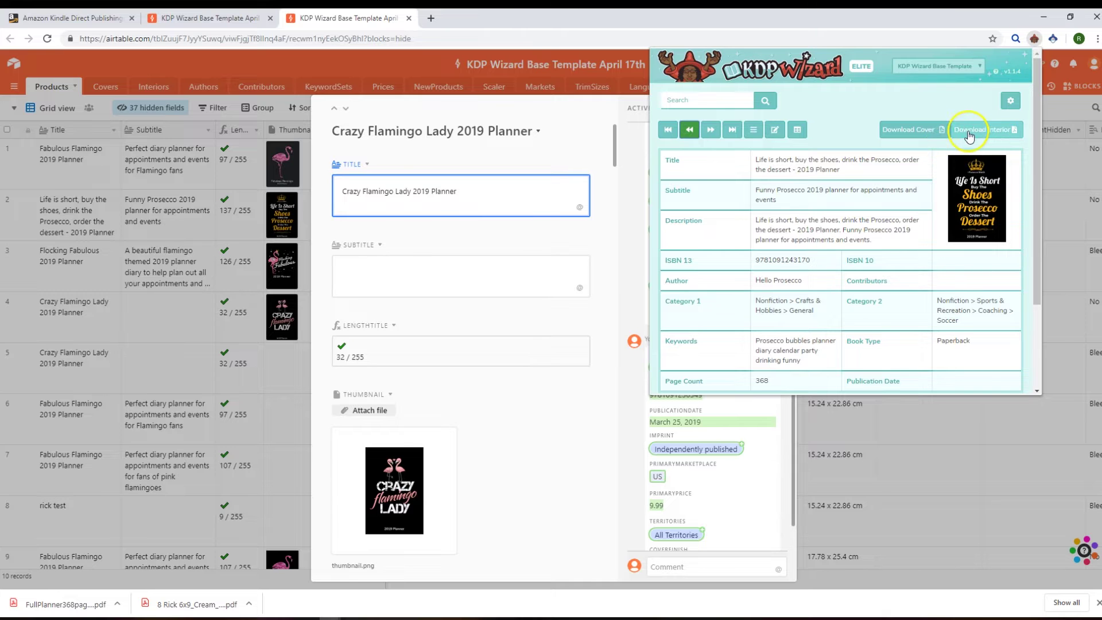
left_click(690, 130)
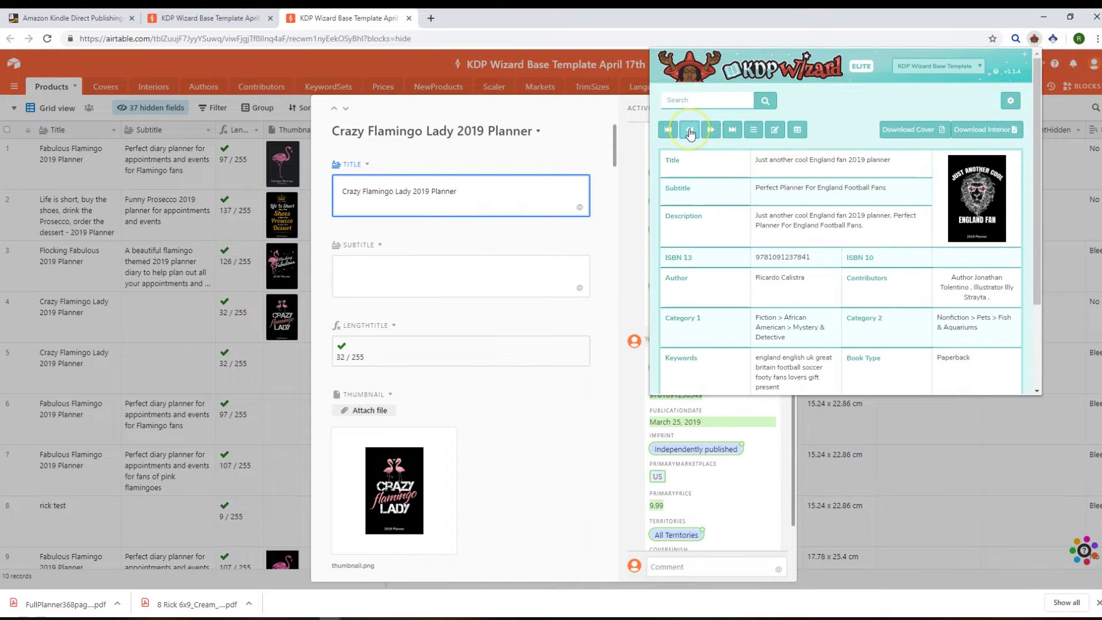
left_click(690, 131)
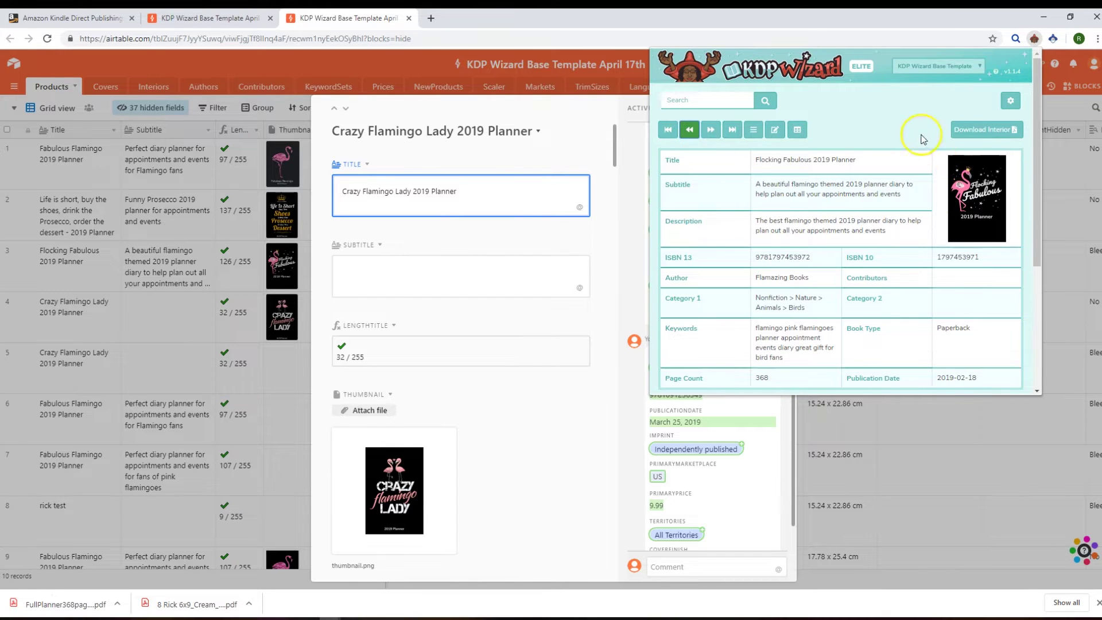
left_click(794, 130)
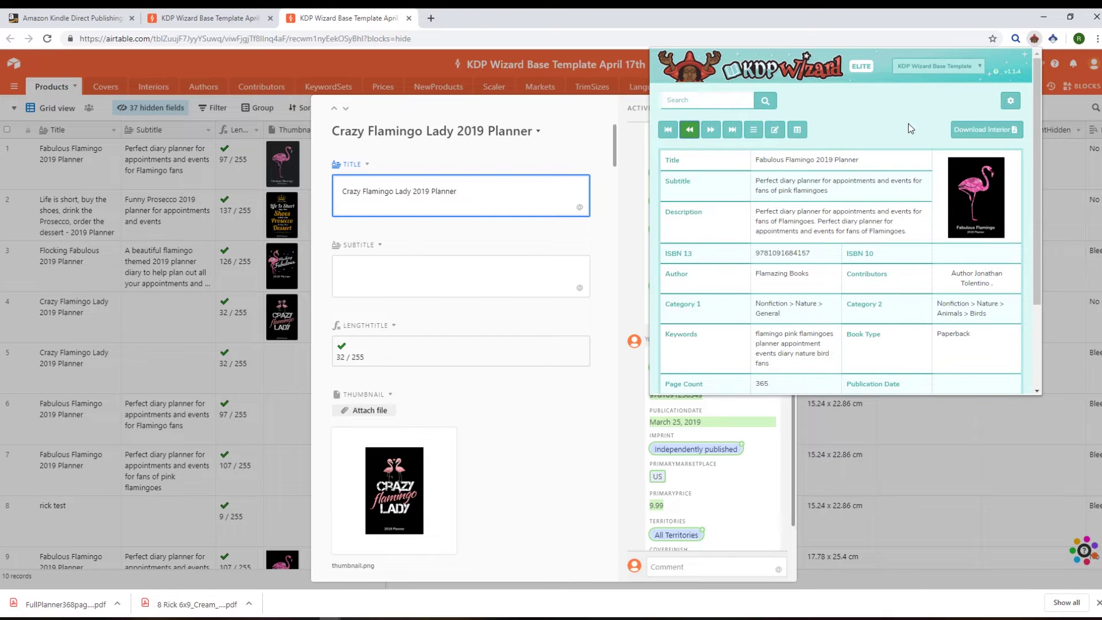
Step: Copy the listing's description, subtitle, title and Paperback type, pasting the title into search
left_click(797, 204)
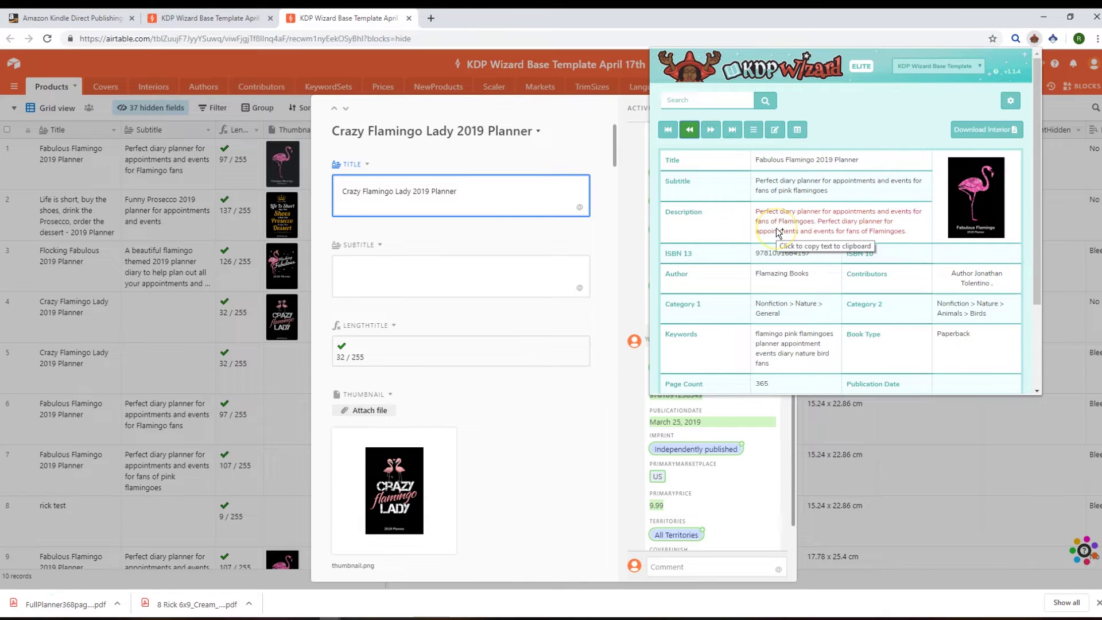
left_click(780, 191)
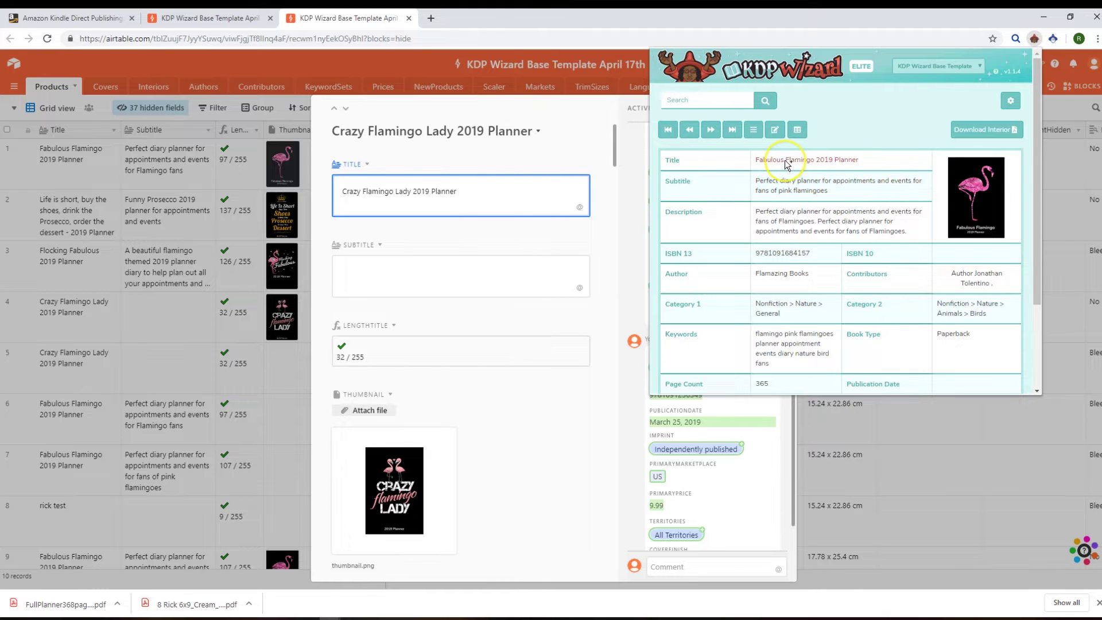
left_click(785, 162)
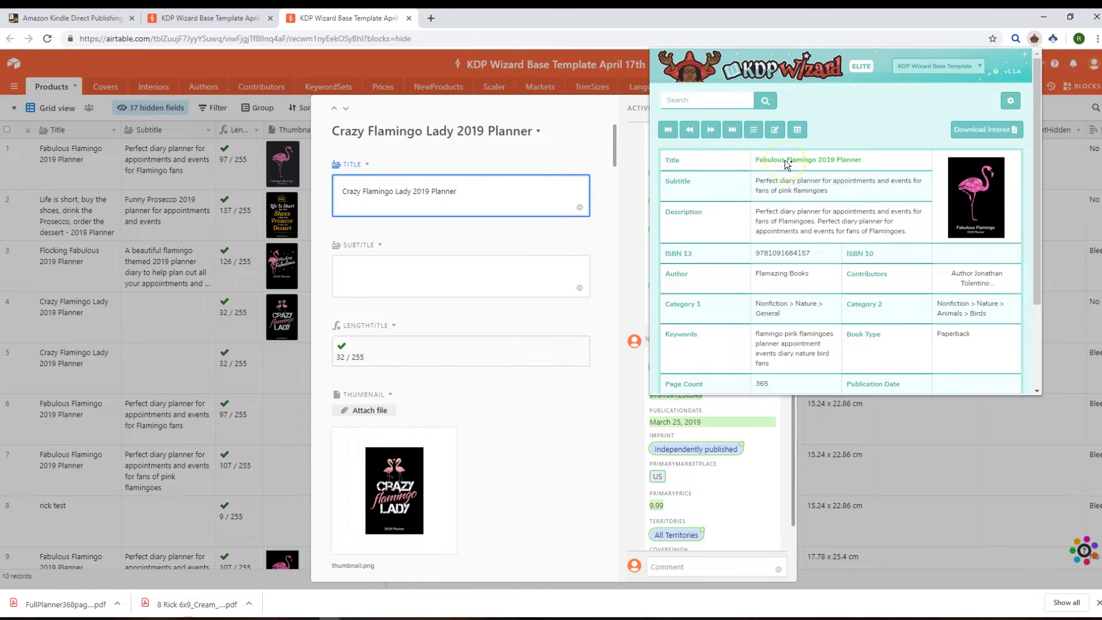
right_click(696, 98)
left_click(732, 195)
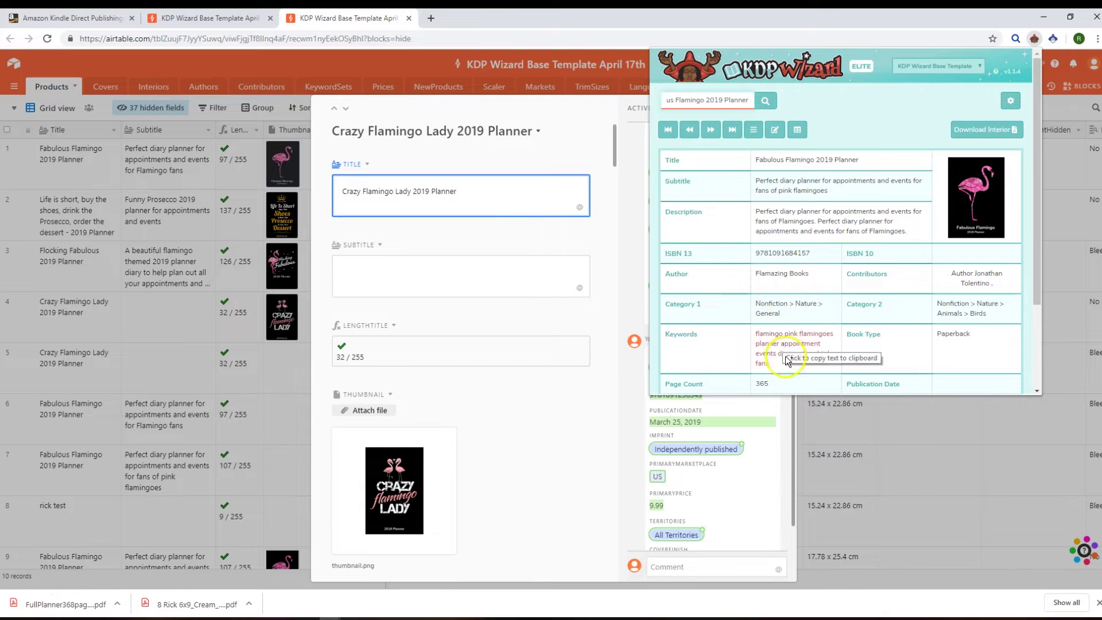
left_click(972, 338)
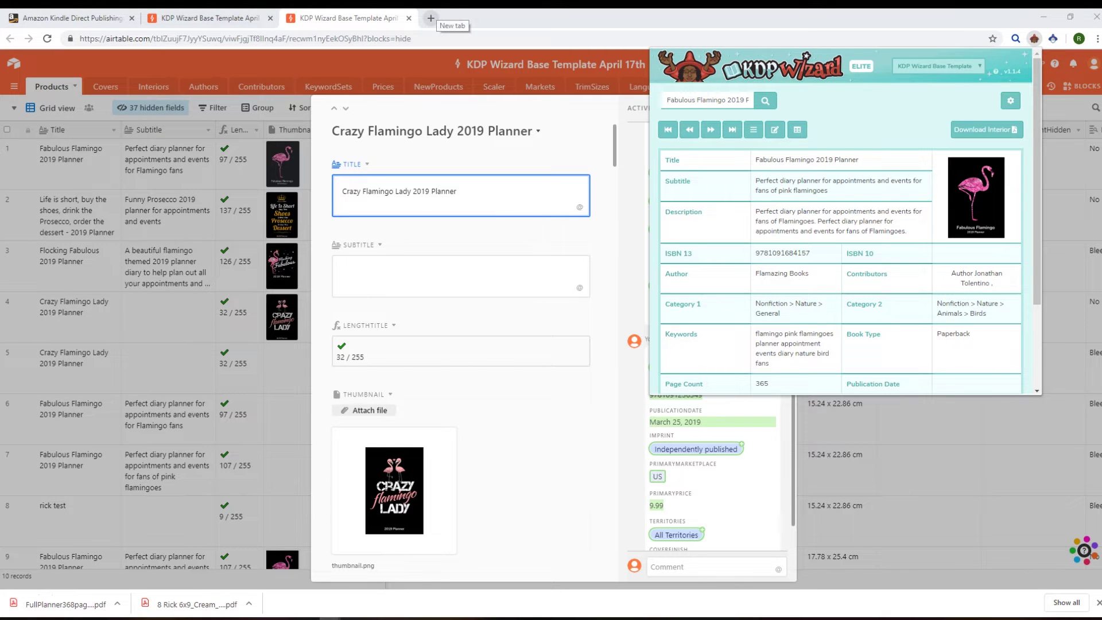
Step: Close the extra Airtable tab and create a new paperback from the KDP Bookshelf
key("ctrl+shift+Tab")
key("ctrl+shift+Tab")
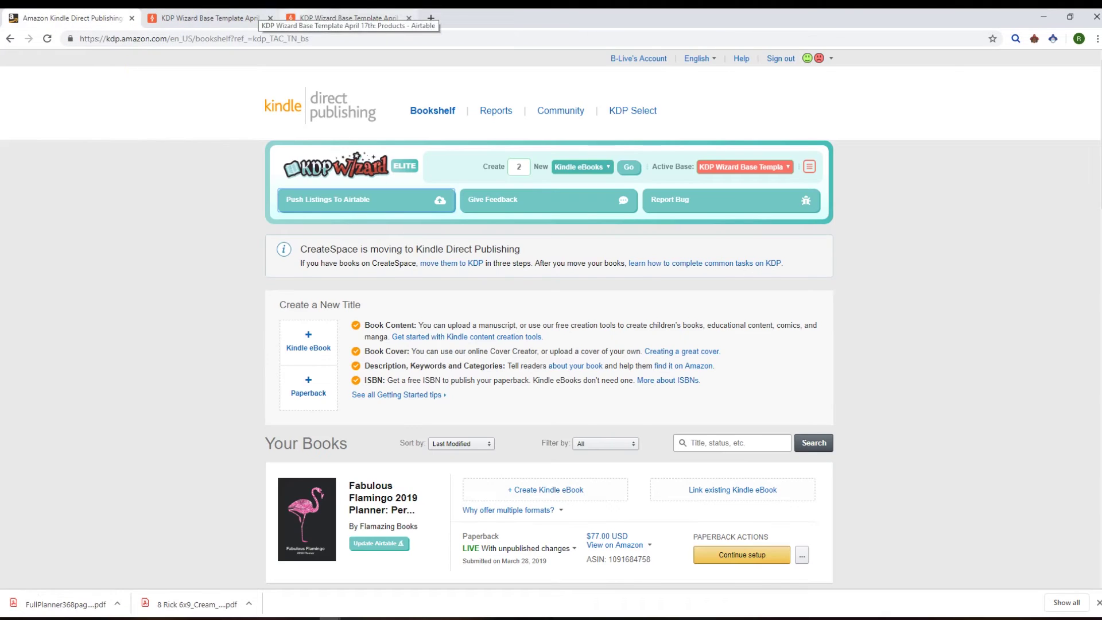
left_click(409, 18)
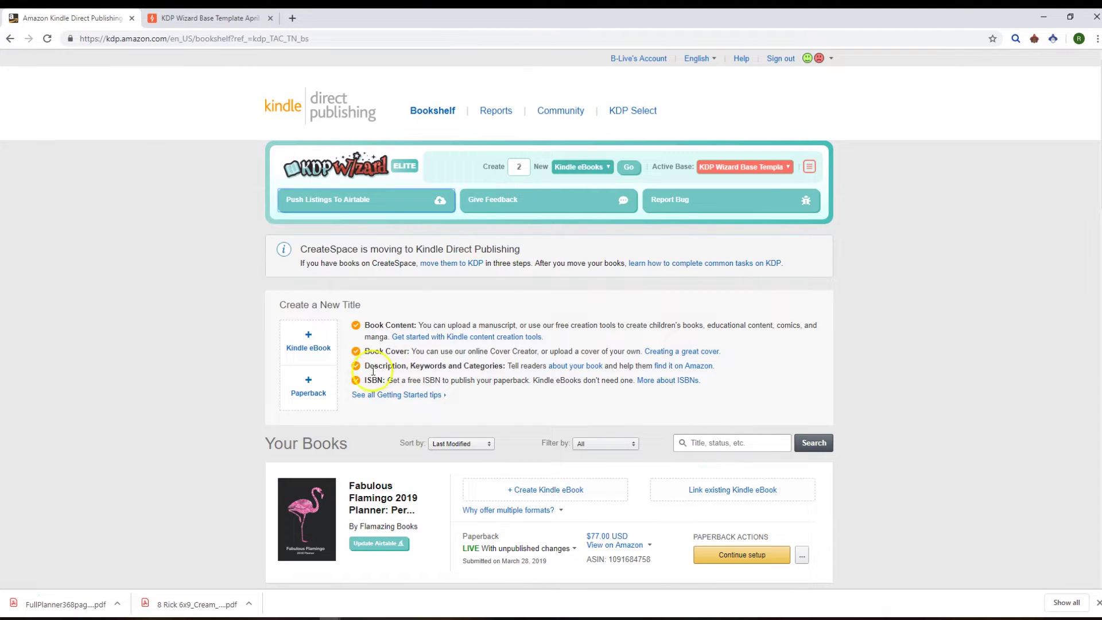
left_click(309, 391)
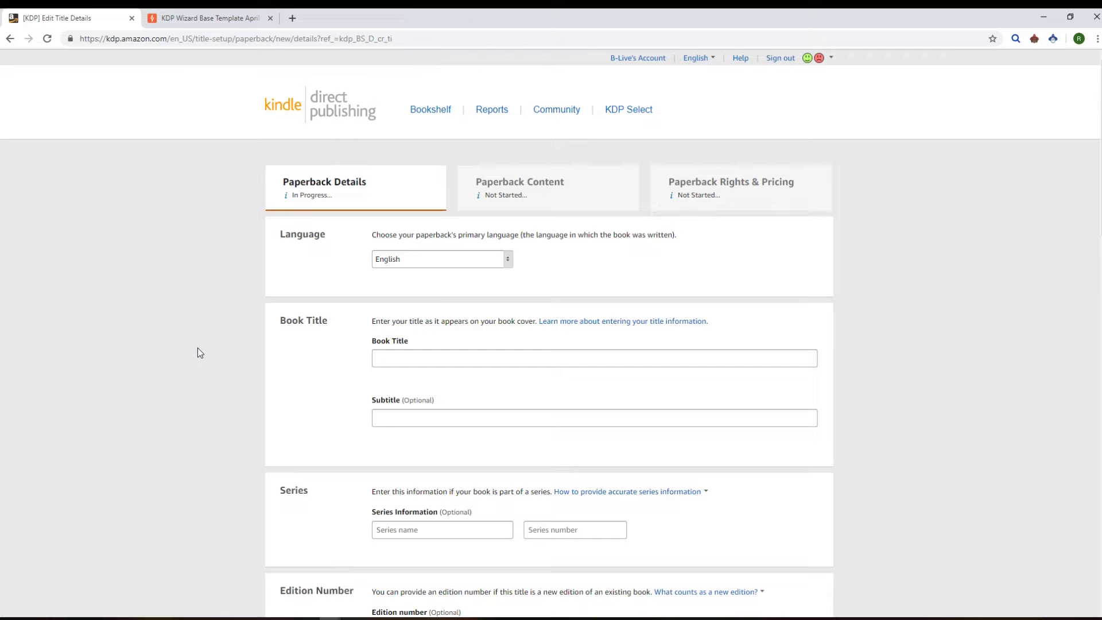
Step: Fill the title 'Fabulous Flamingo 2019 Planner' and its subtitle from the KDP Wizard listing
left_click(1036, 38)
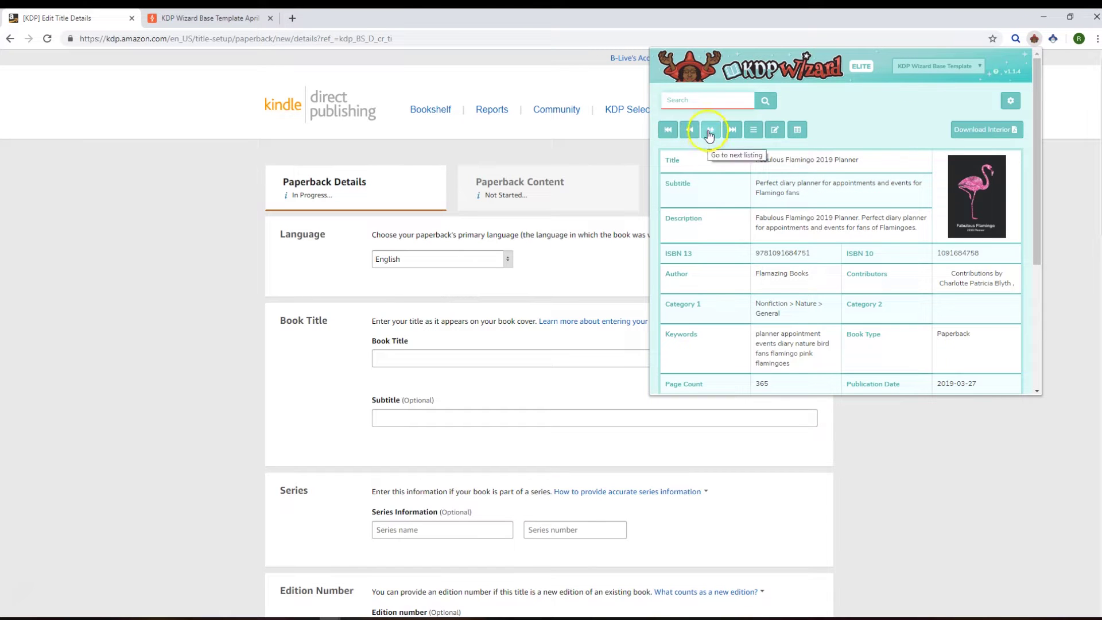
left_click(709, 107)
left_click(724, 210)
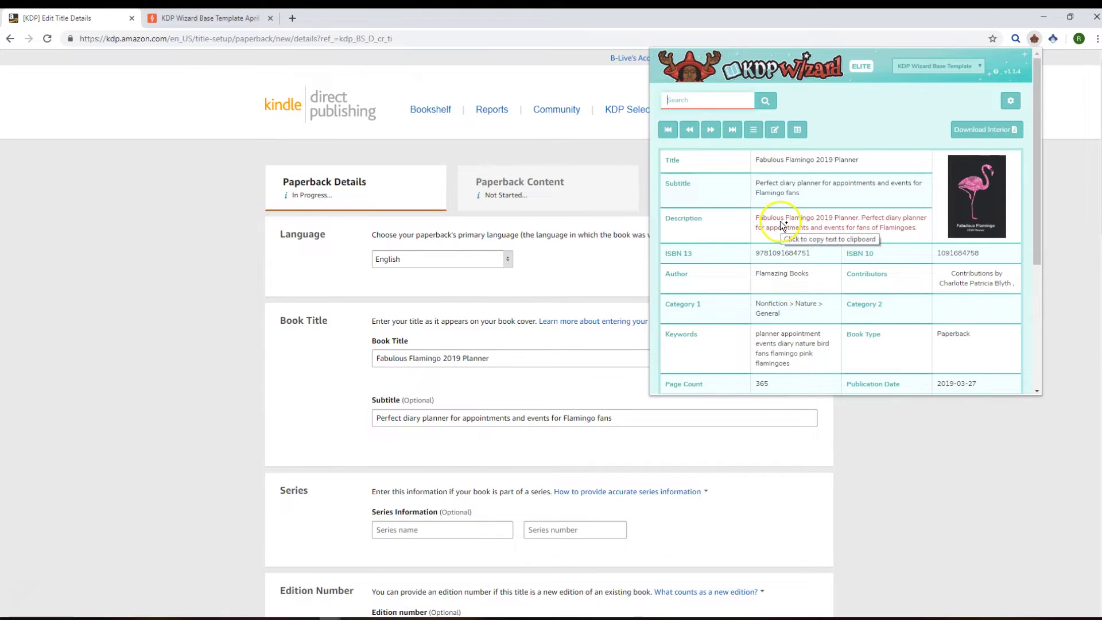
left_click(314, 279)
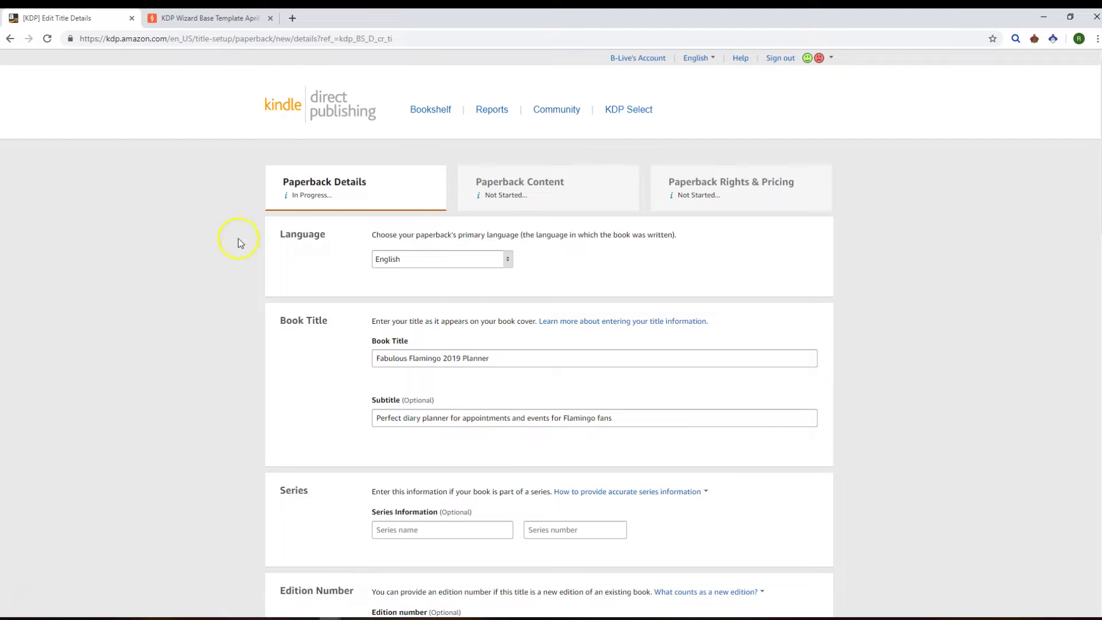
Step: Reload the Paperback Details page to clear its fields, then scroll down to the Author section
left_click(48, 40)
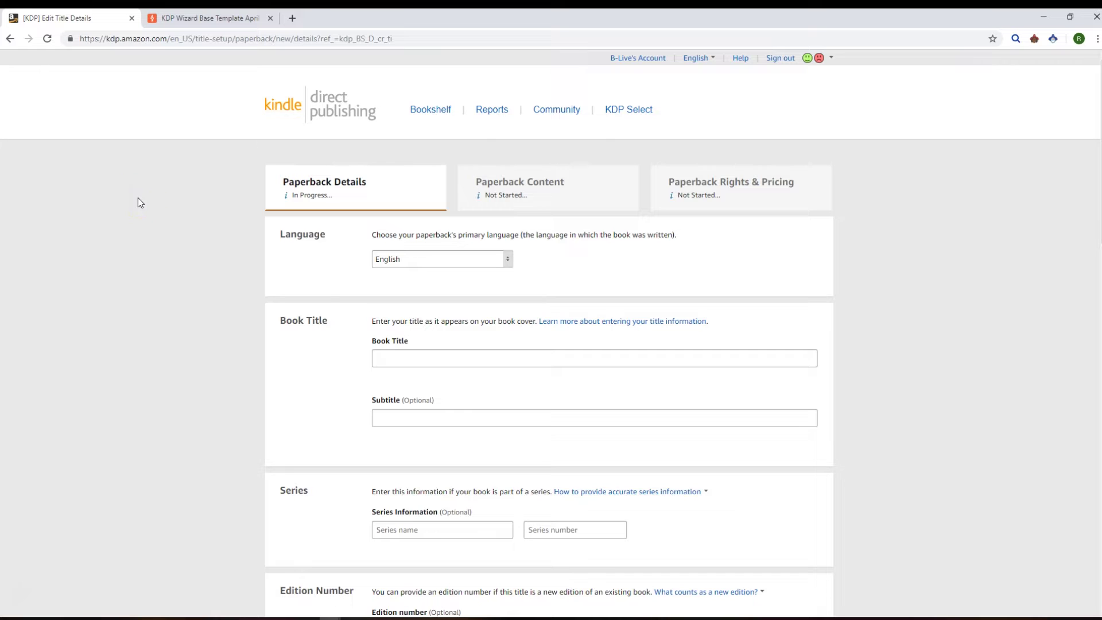
left_click(272, 382)
scroll(307, 356, "down", 3)
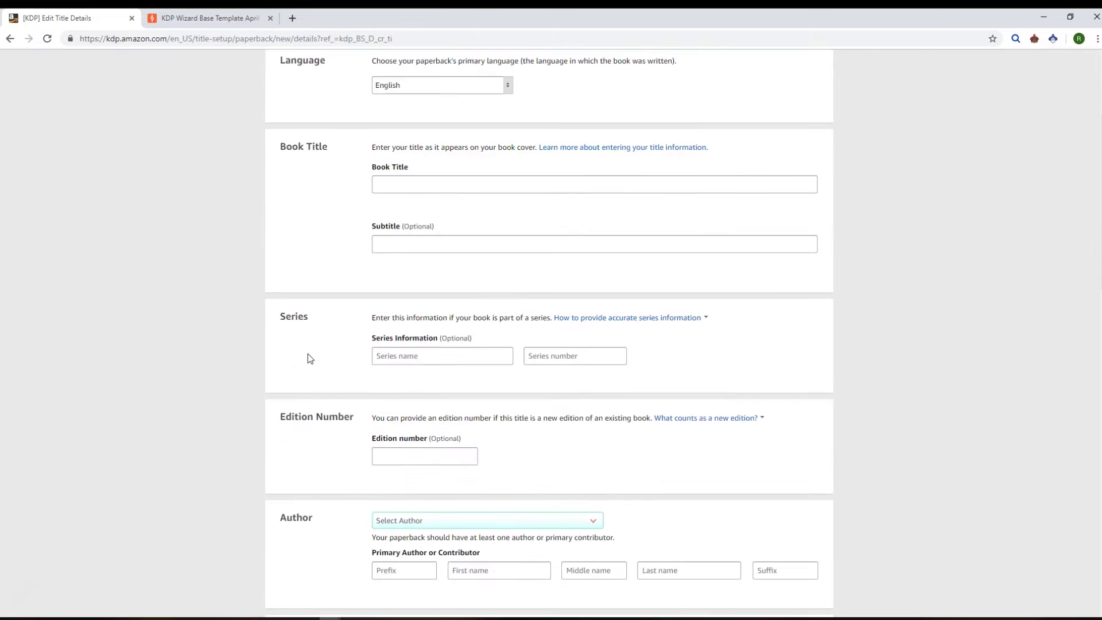
scroll(308, 357, "down", 7)
left_click(314, 329)
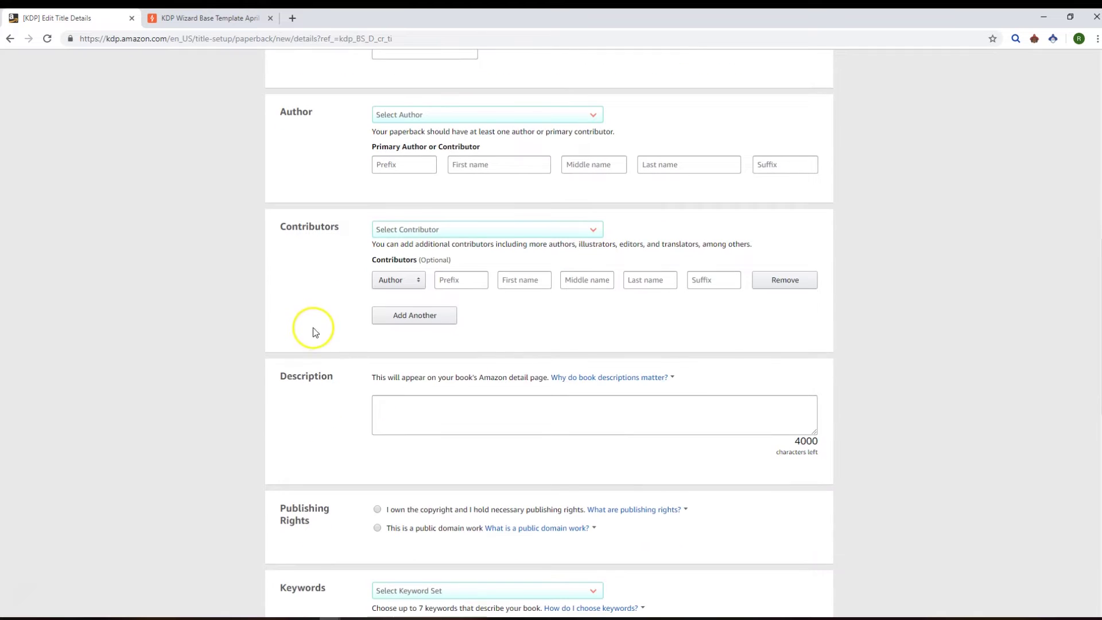
scroll(314, 328, "down", 1)
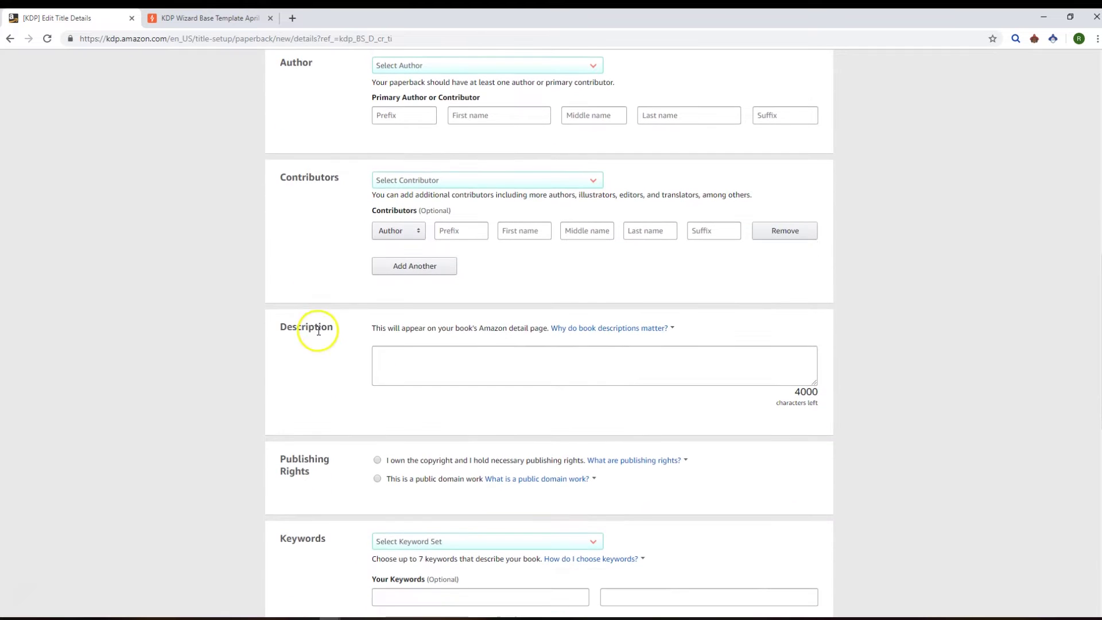
Step: Select Hello Prosecco as primary author from the KDP Wizard list, cross-checking Airtable's saved authors
left_click(417, 69)
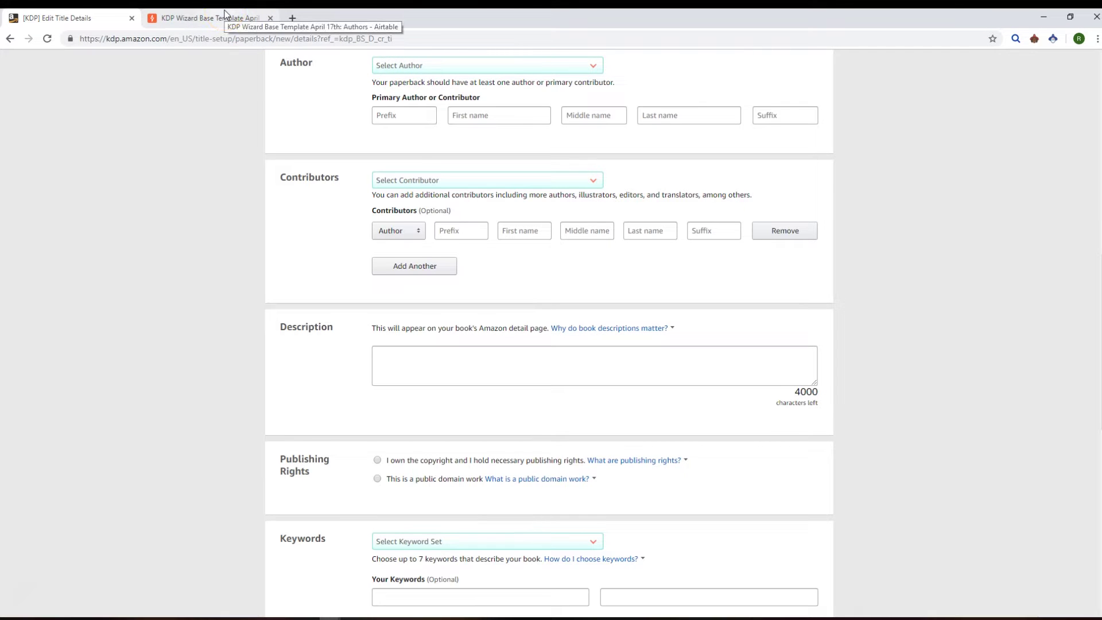
left_click(224, 16)
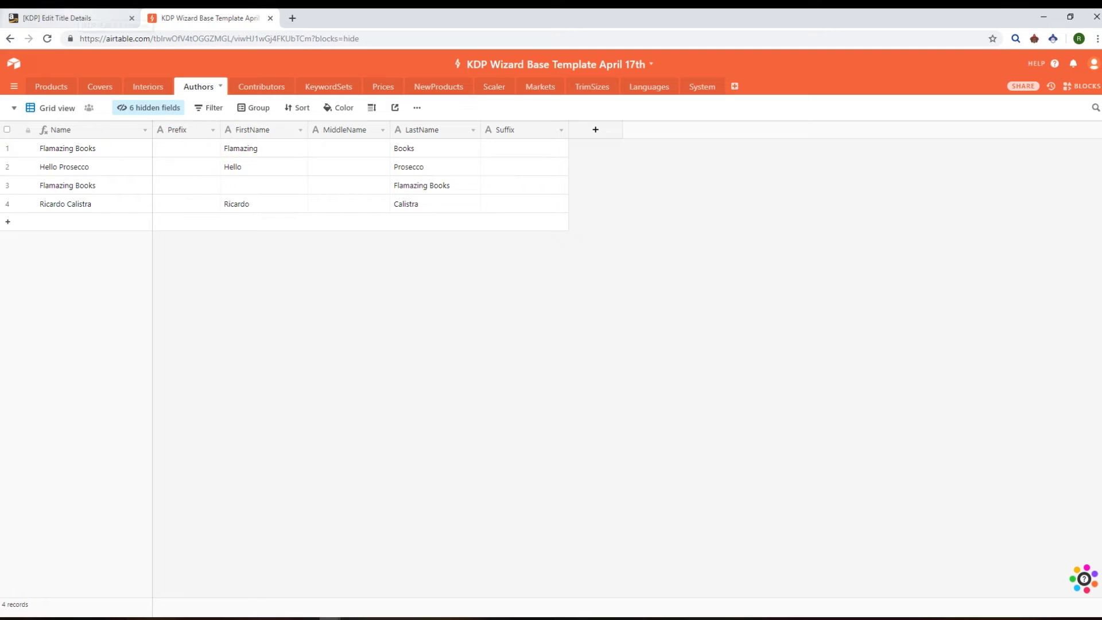
left_click(74, 18)
left_click(476, 72)
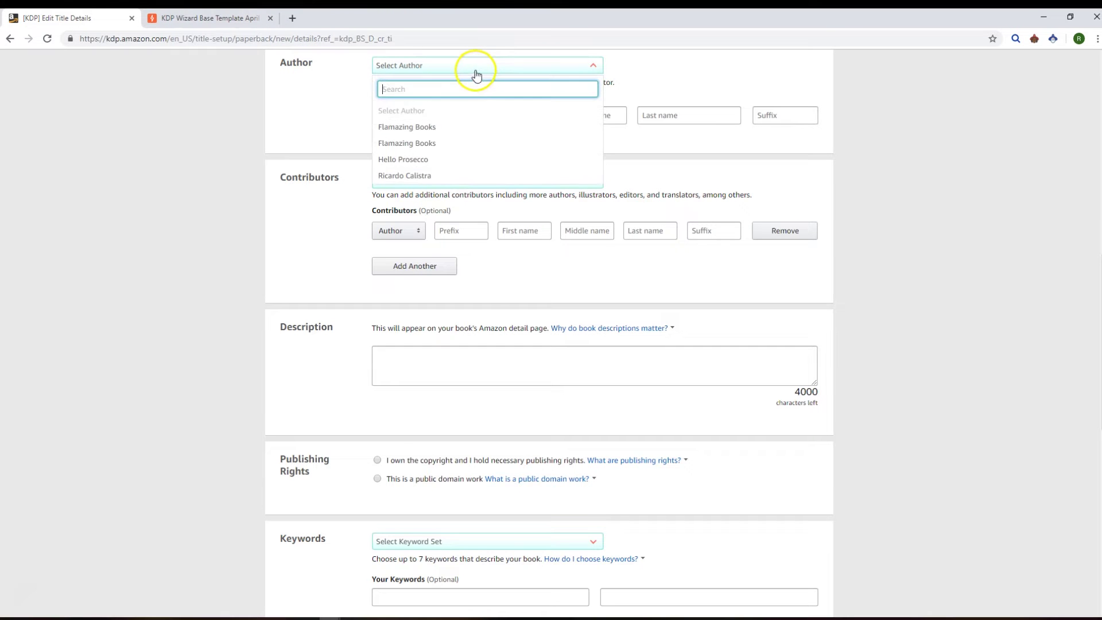
left_click(425, 160)
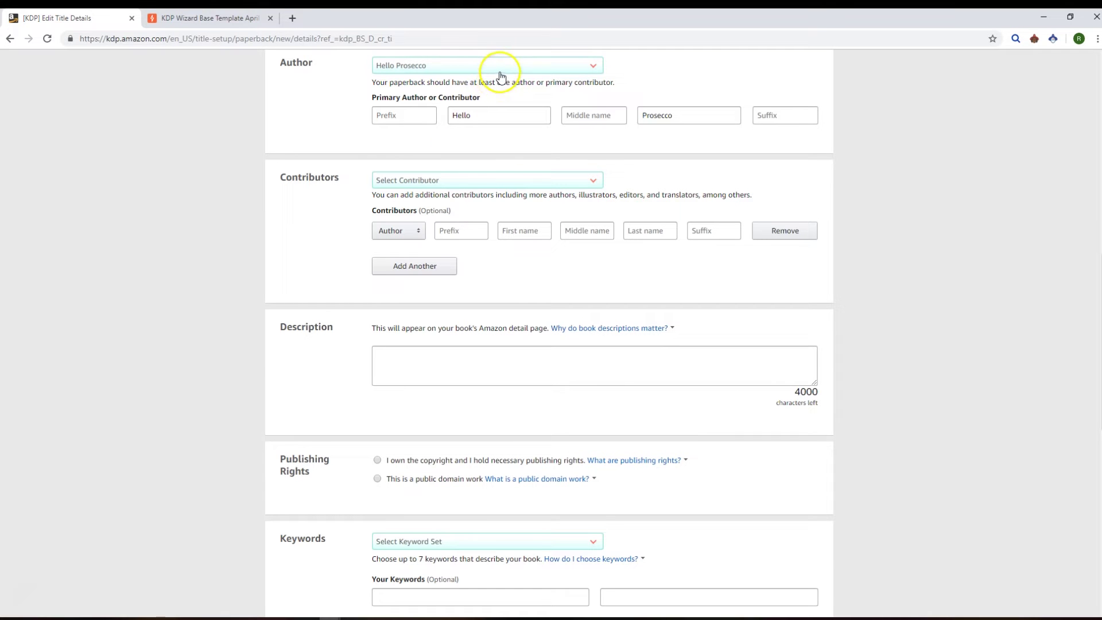
left_click(498, 67)
left_click(460, 178)
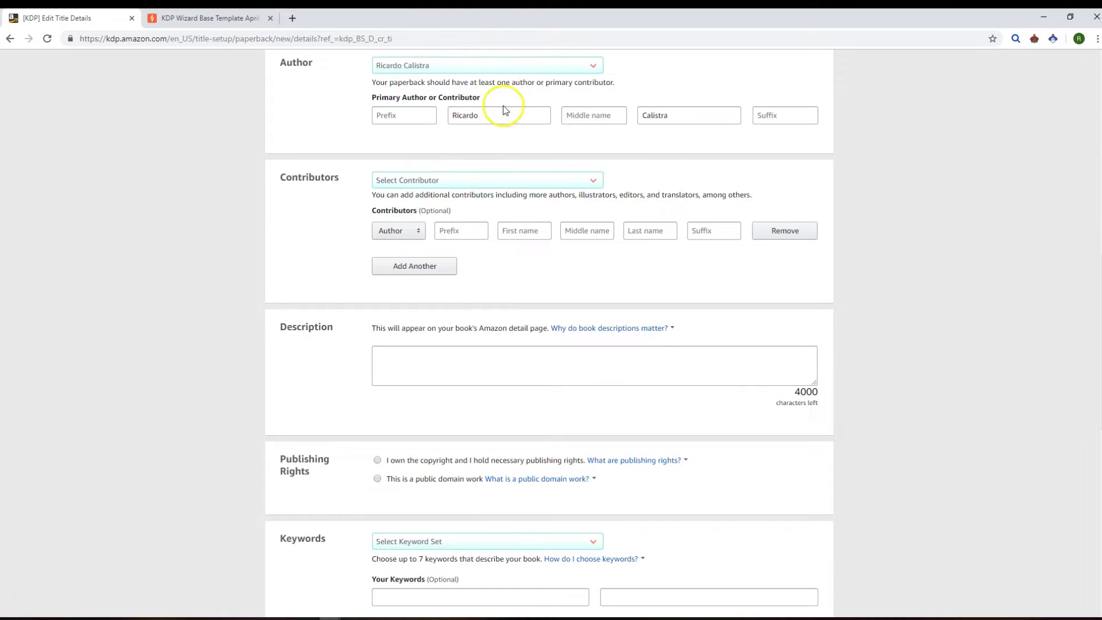
left_click(515, 67)
left_click(468, 158)
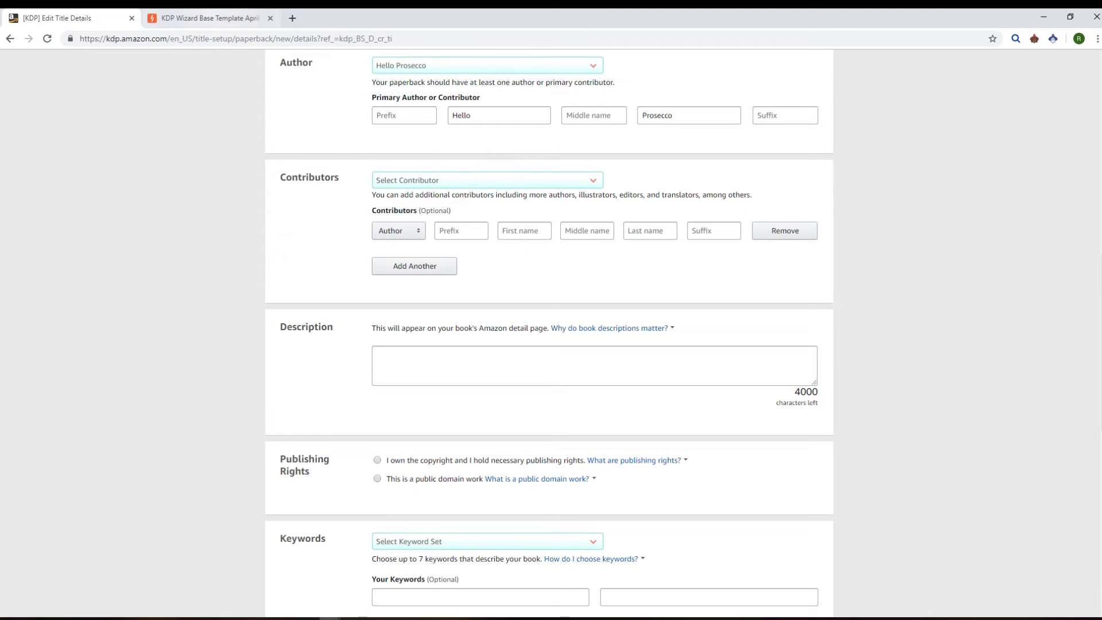
left_click(210, 17)
Step: Add the photographer and the Preface preset as contributors from the saved contributors list
left_click(279, 88)
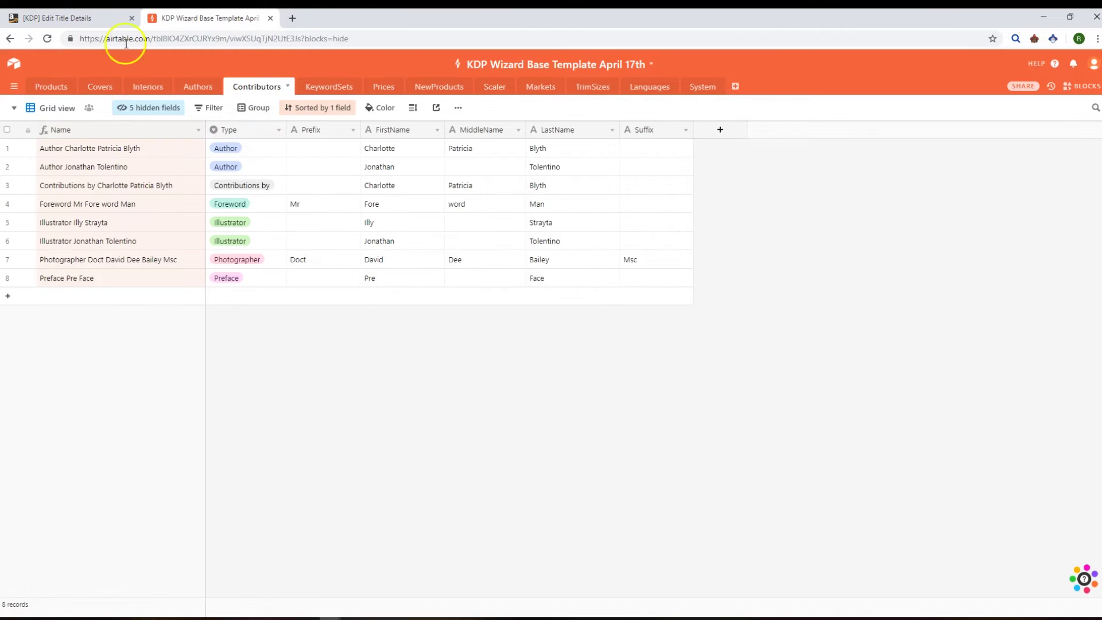
left_click(58, 18)
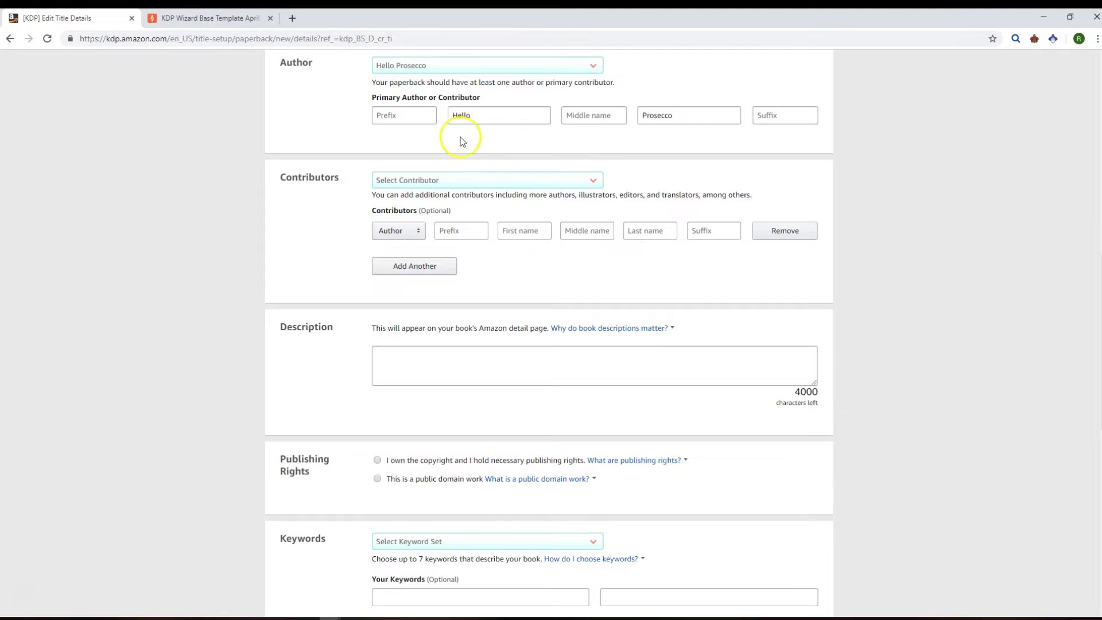
left_click(506, 179)
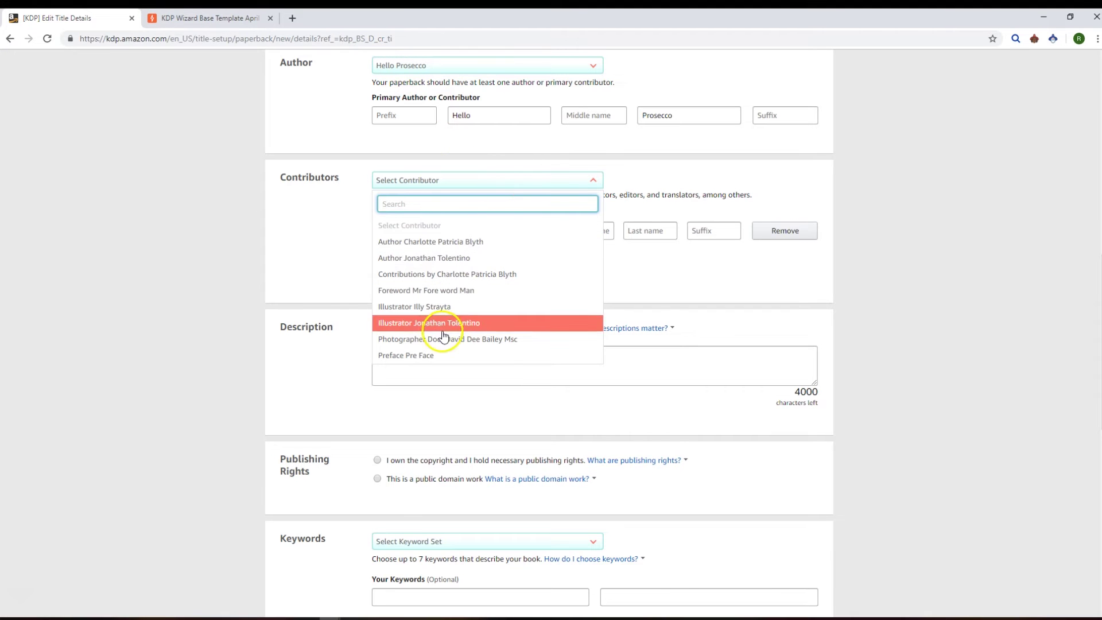
left_click(443, 339)
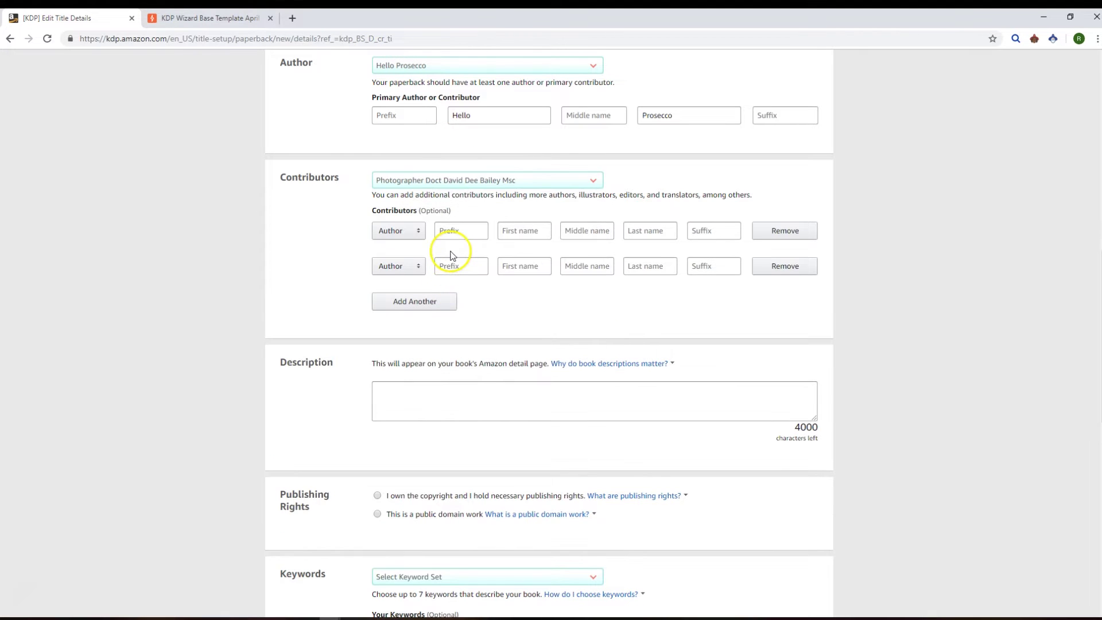
left_click(440, 181)
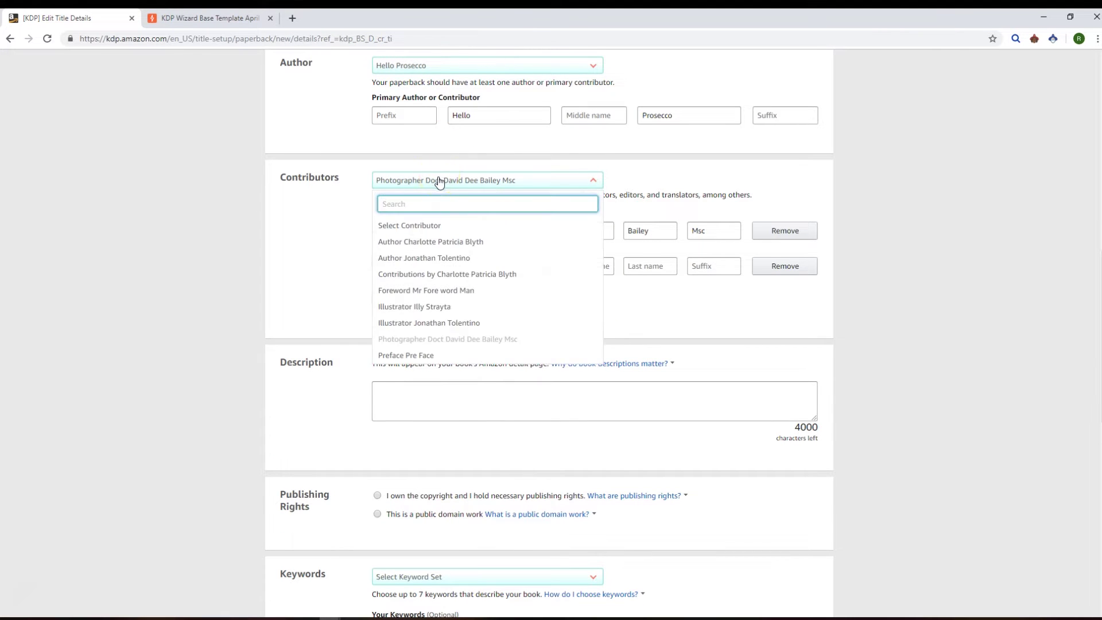
left_click(410, 358)
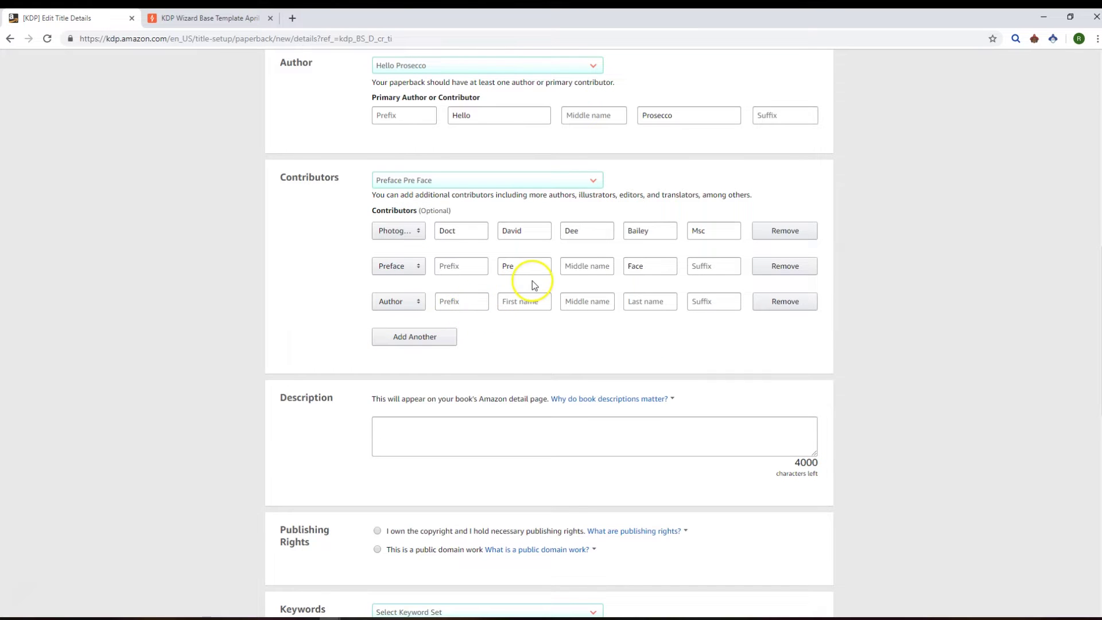
scroll(519, 318, "down", 4)
Step: Load the 'football soccer footy' and 'gift present' keyword sets into the keyword fields
left_click(519, 319)
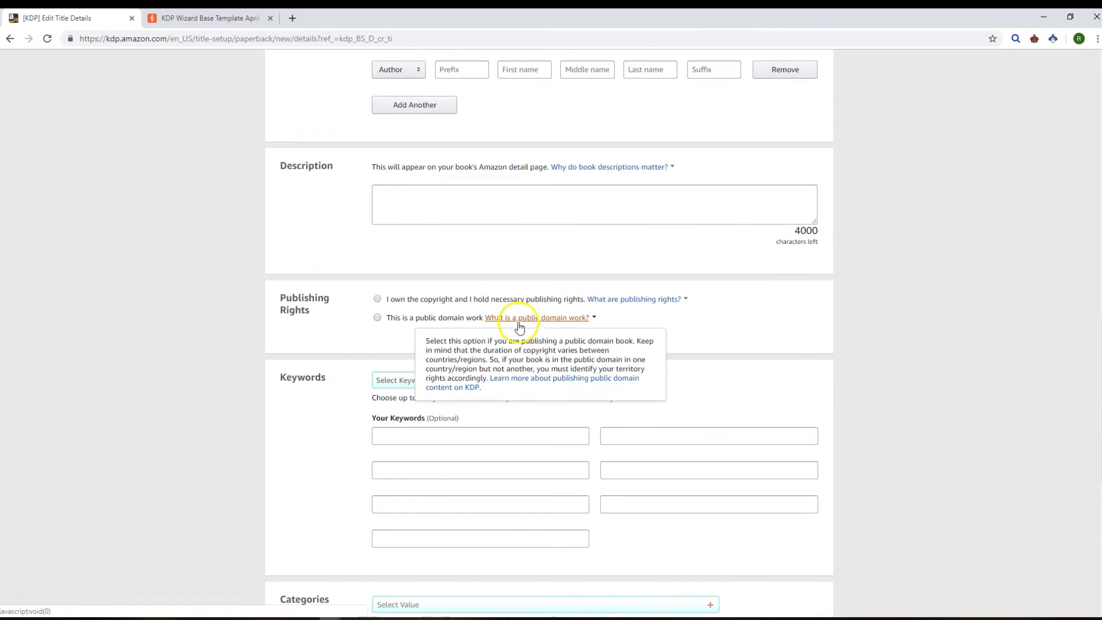
left_click(337, 328)
scroll(336, 338, "down", 3)
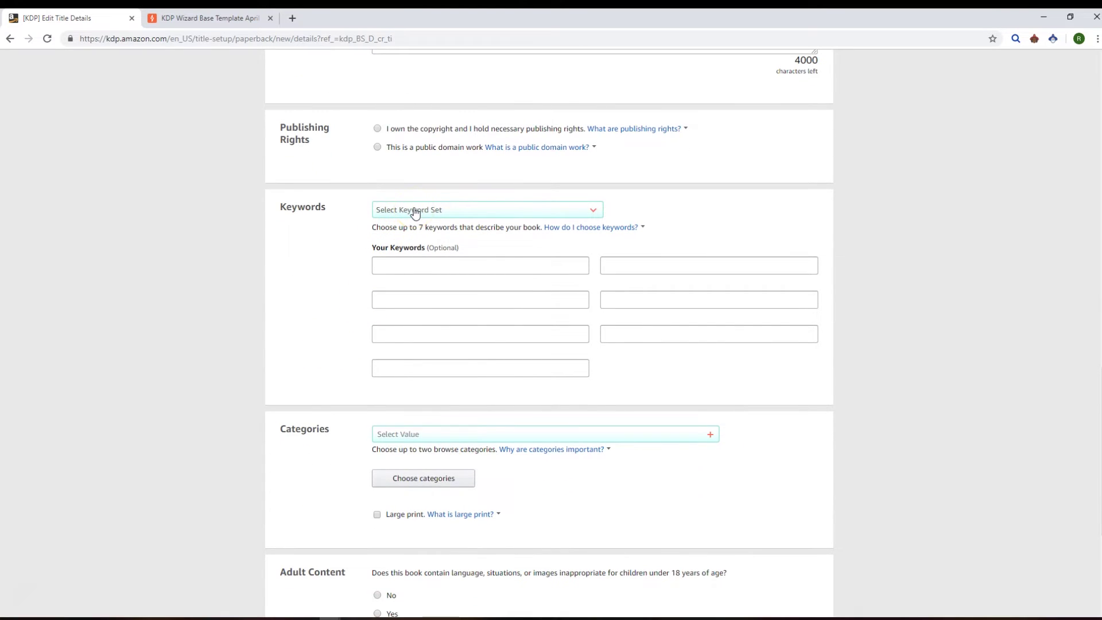
left_click(416, 211)
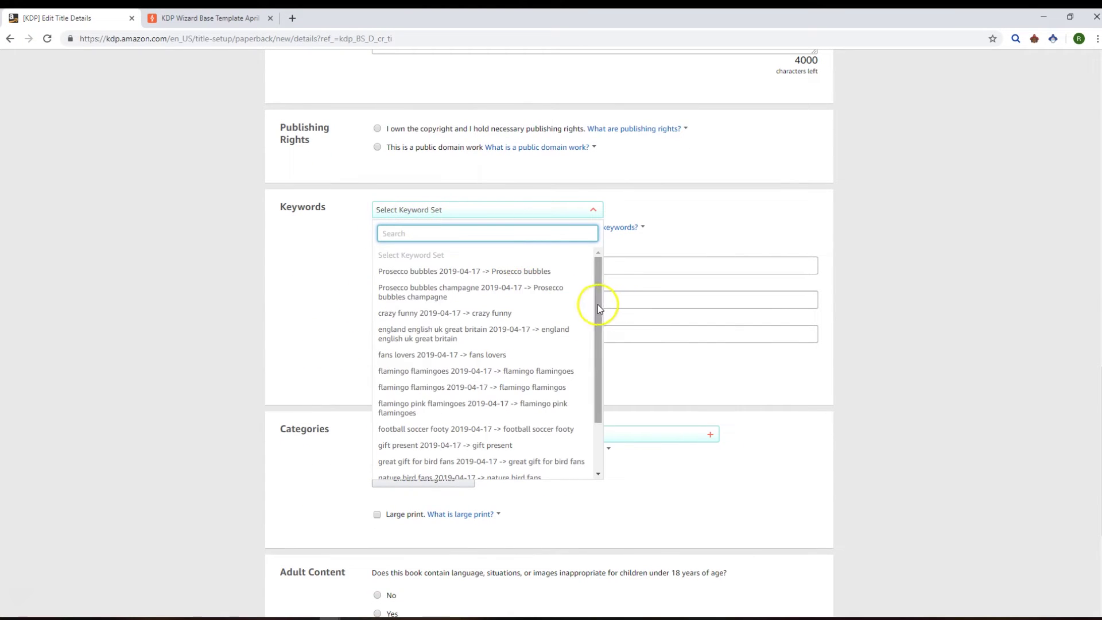
mouse_move(598, 304)
left_mouse_down()
mouse_move(591, 388)
mouse_move(591, 284)
left_mouse_up()
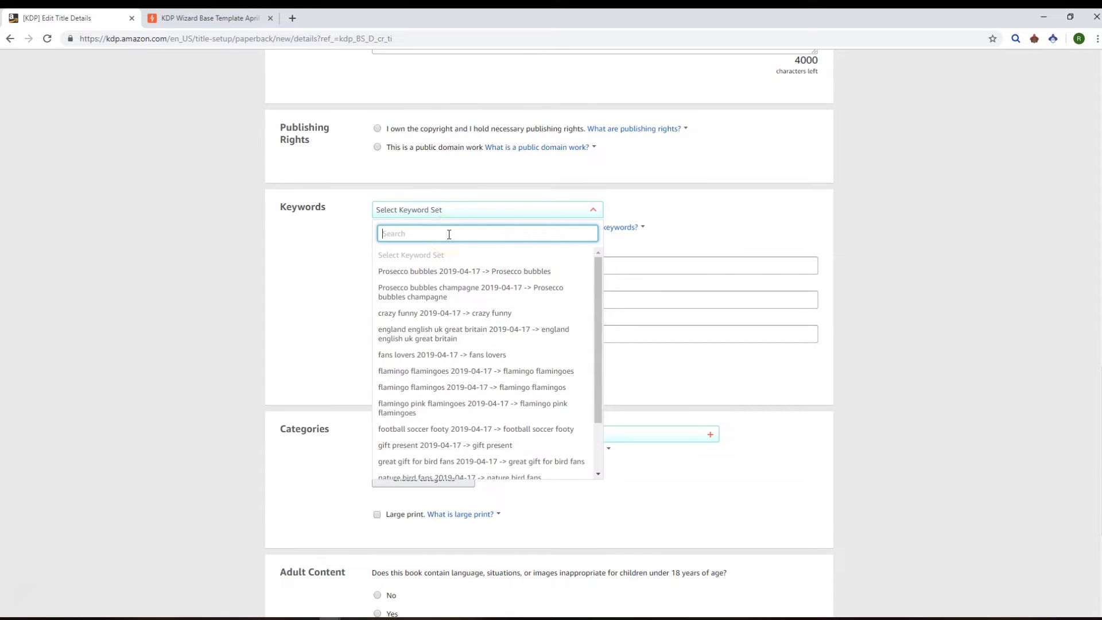
type("foot")
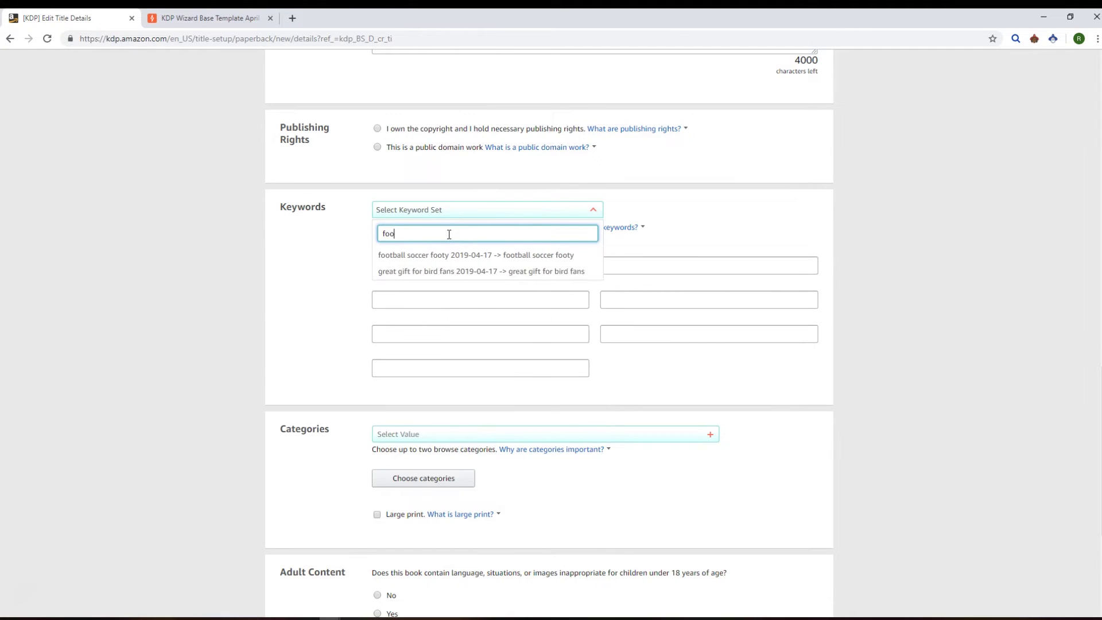
left_click(536, 257)
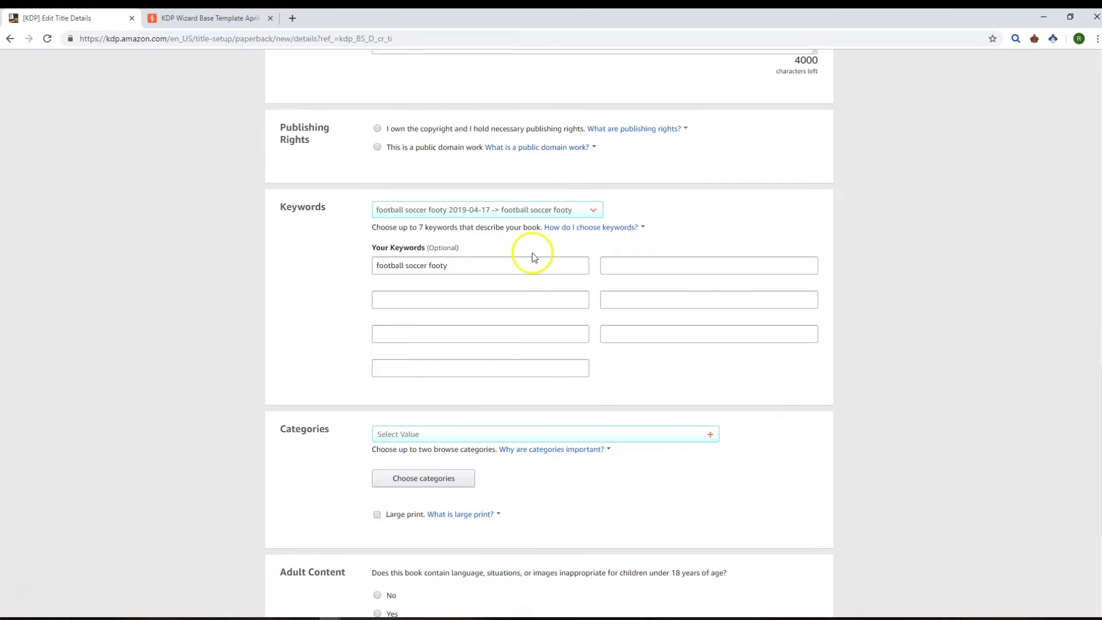
left_click(513, 217)
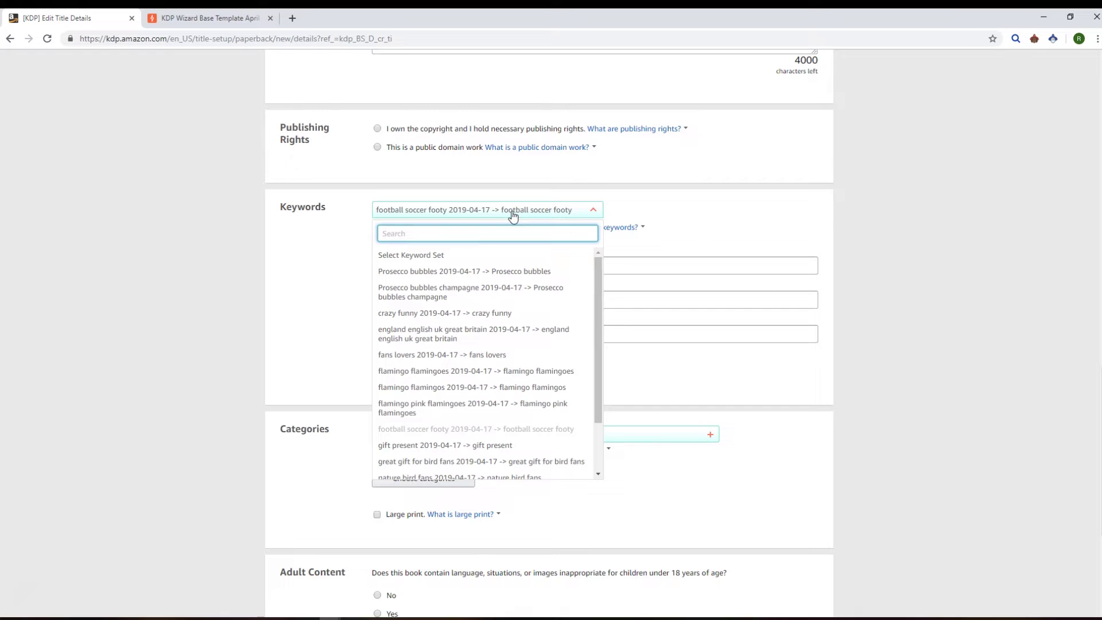
type("gift")
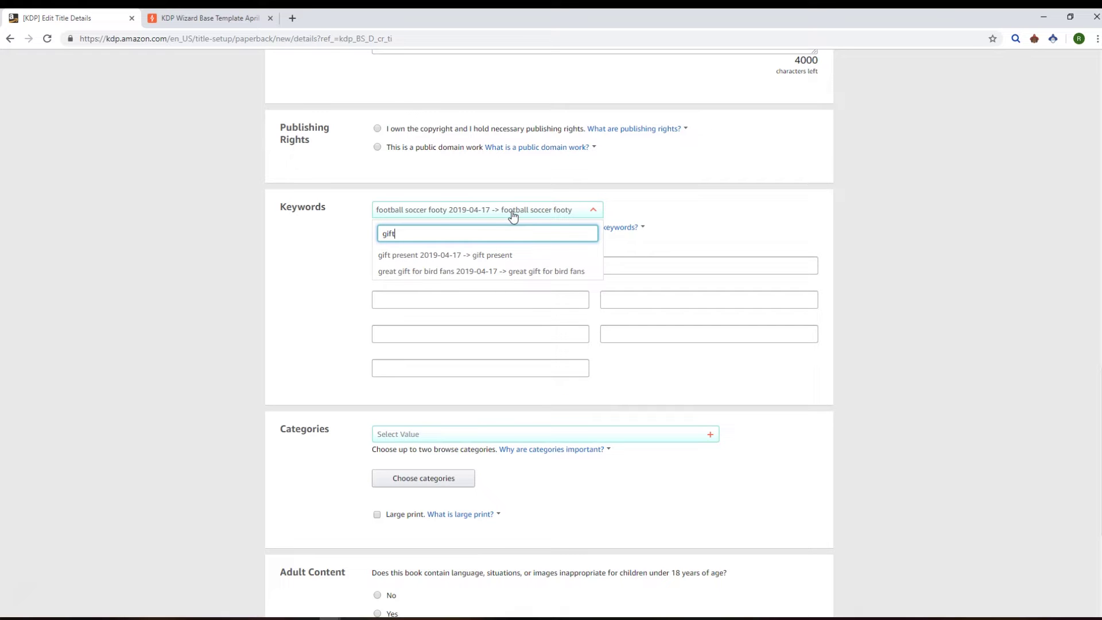
left_click(493, 254)
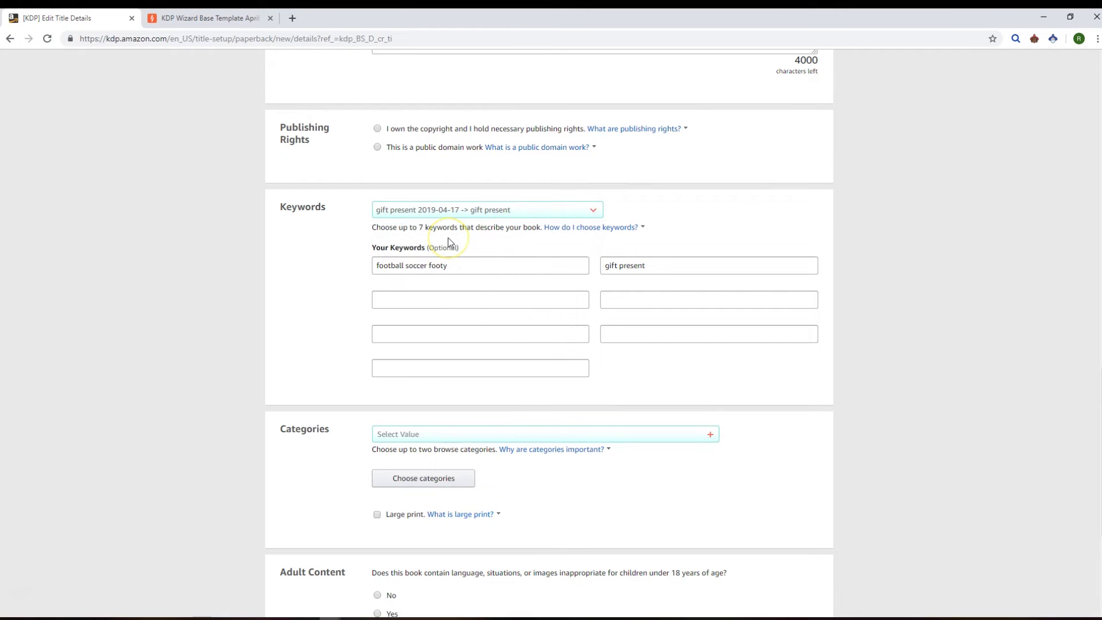
left_click(440, 217)
scroll(247, 287, "down", 4)
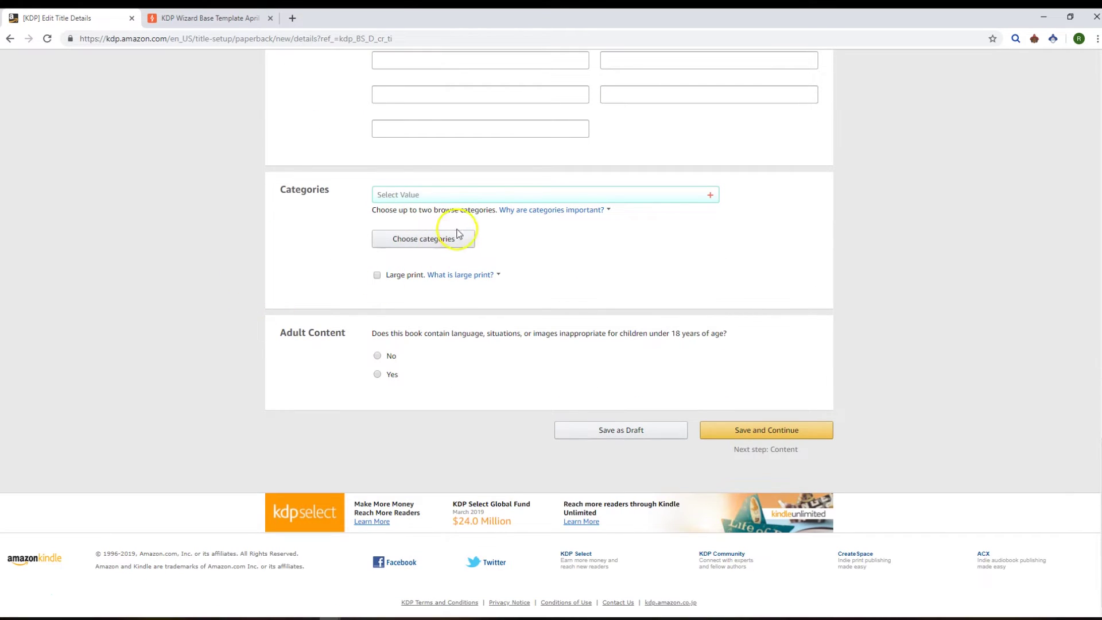
left_click(414, 244)
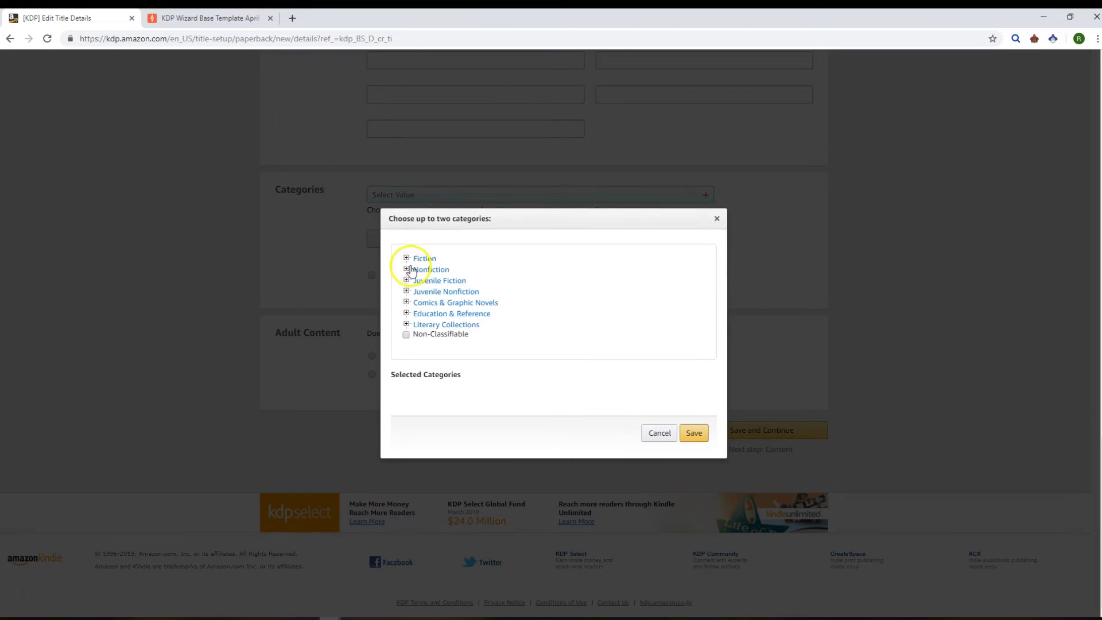
left_click(407, 270)
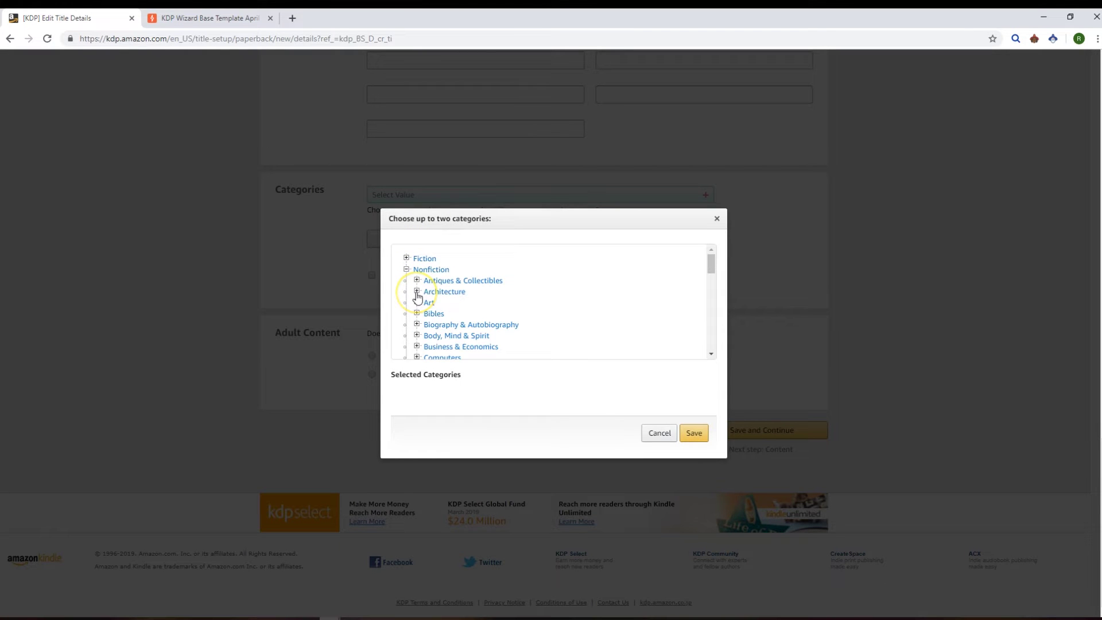
left_click(417, 292)
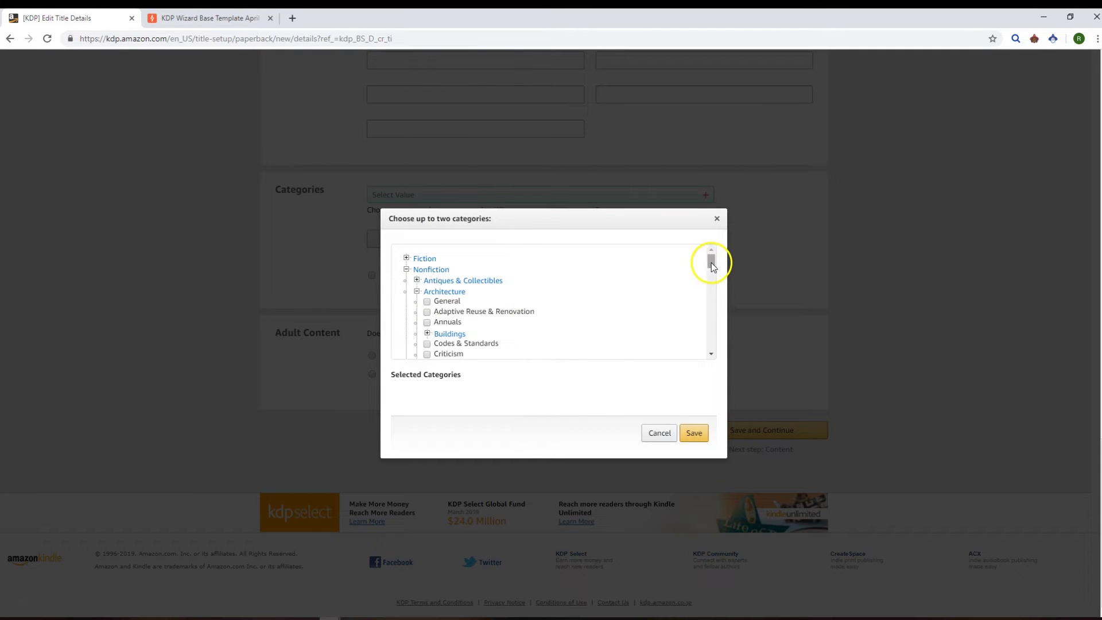
left_click_drag(711, 263, 712, 279)
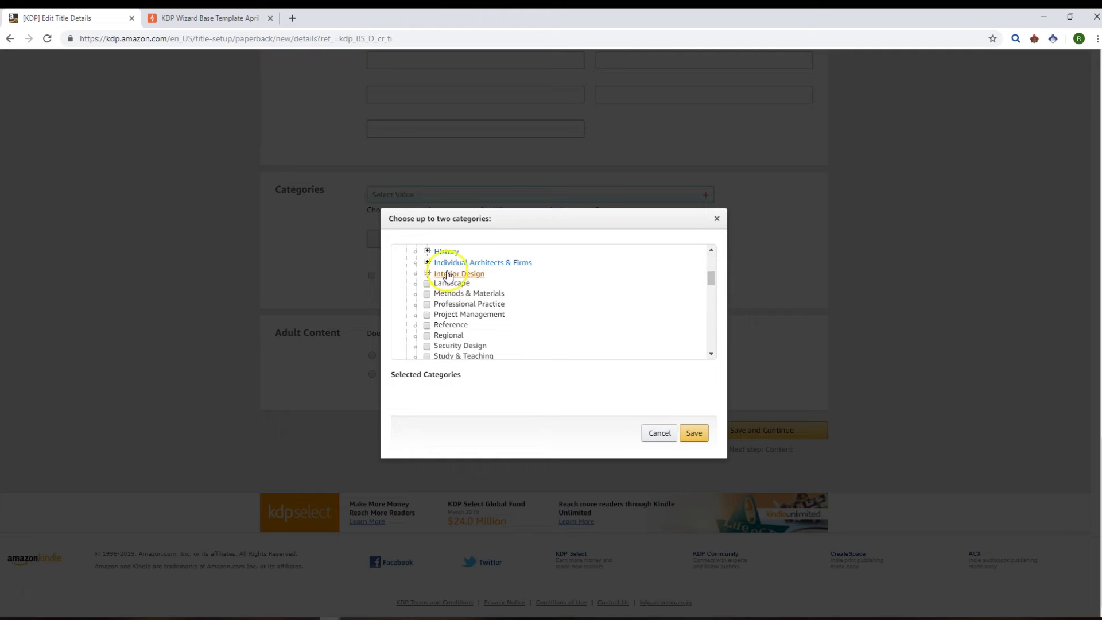
scroll(534, 310, "up", 5)
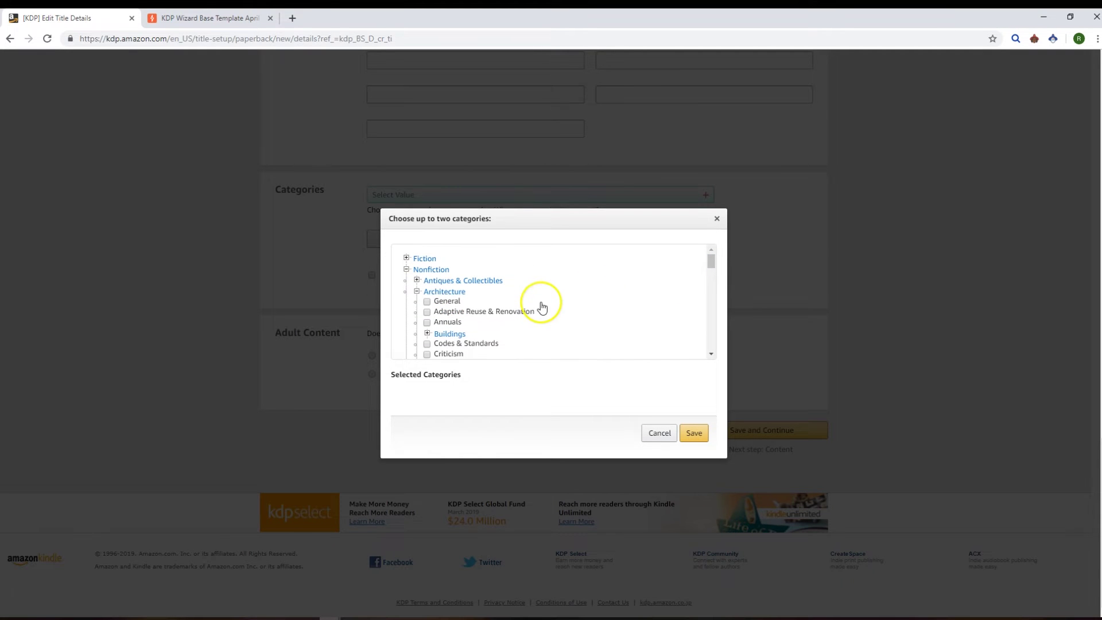
left_click(649, 434)
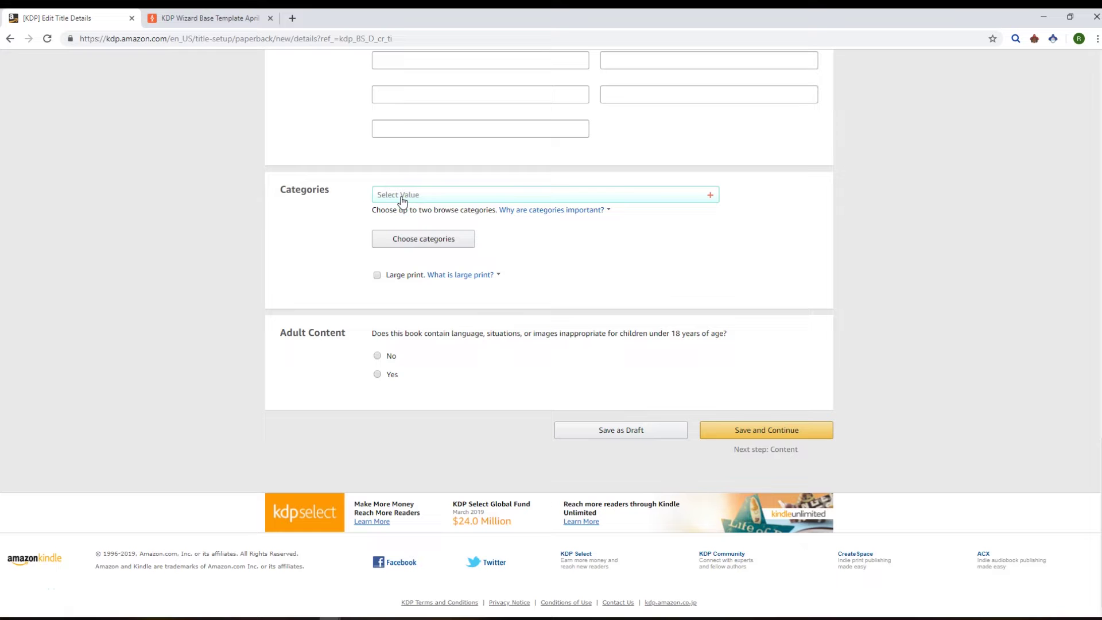
Step: Add categories Non Fiction > Sports & Recreation > Soccer and Football by searching 'occ' and 'foot'
left_click(402, 201)
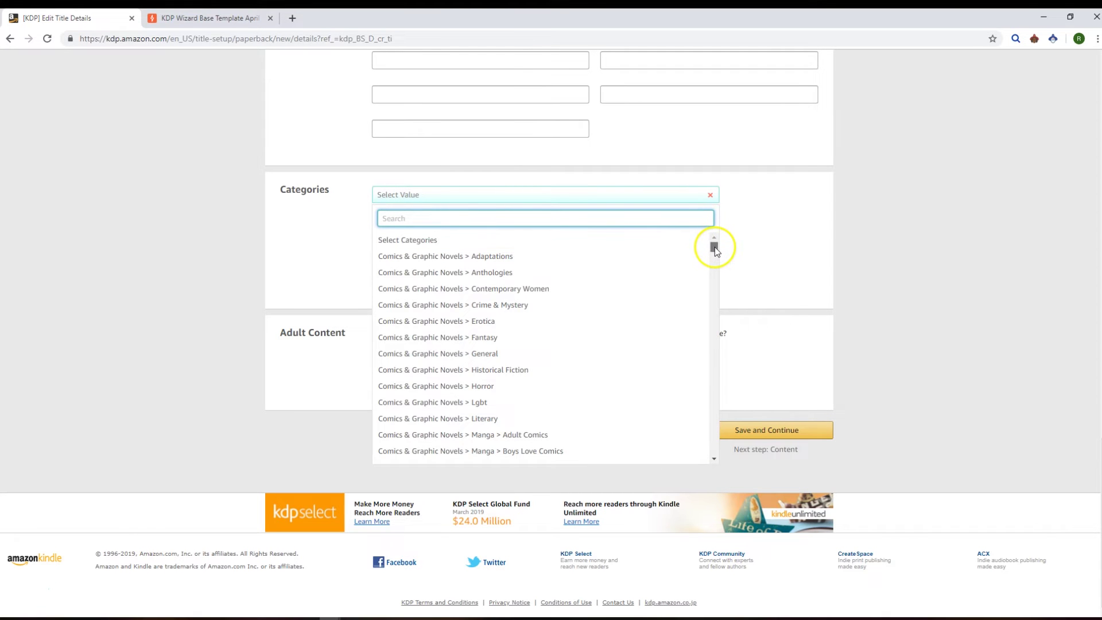
mouse_move(715, 248)
left_mouse_down()
mouse_move(715, 393)
mouse_move(715, 226)
left_mouse_up()
type("occ")
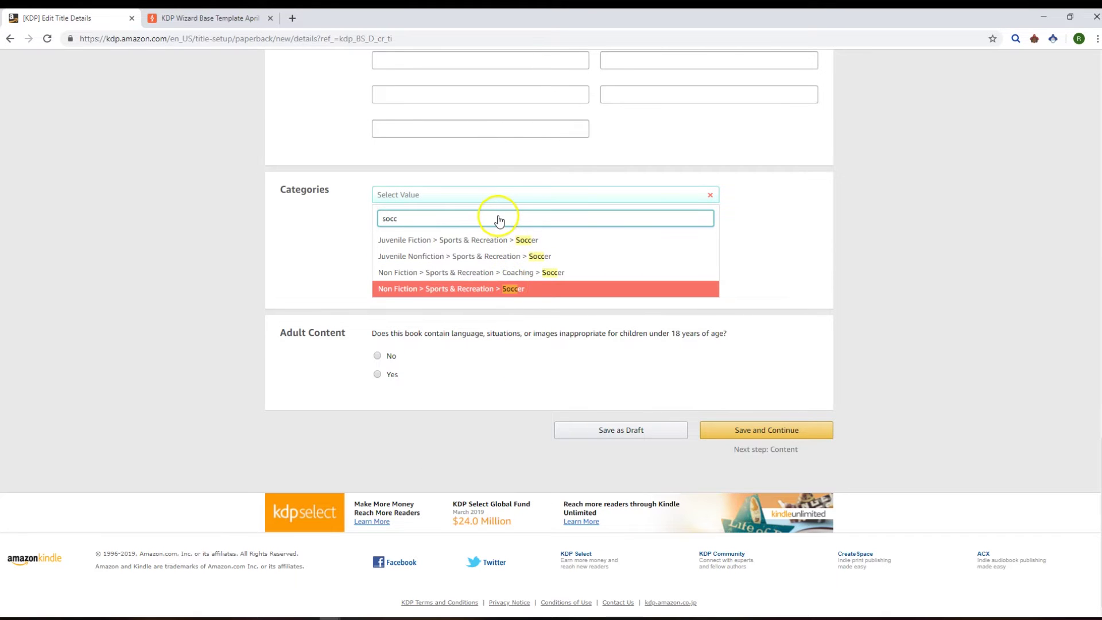
key("Return")
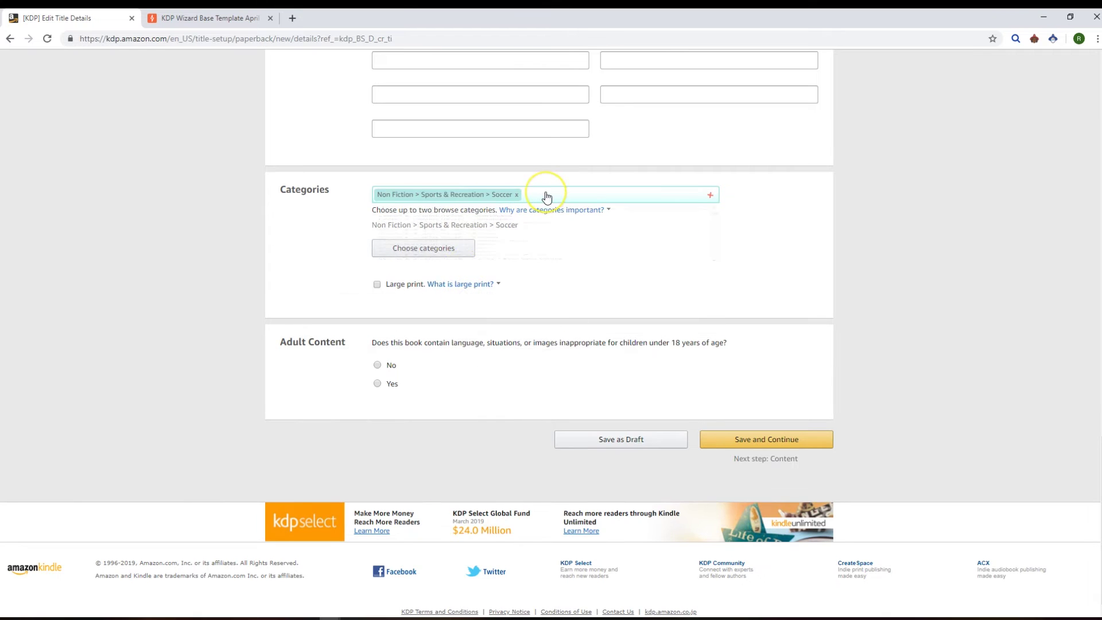
left_click(547, 196)
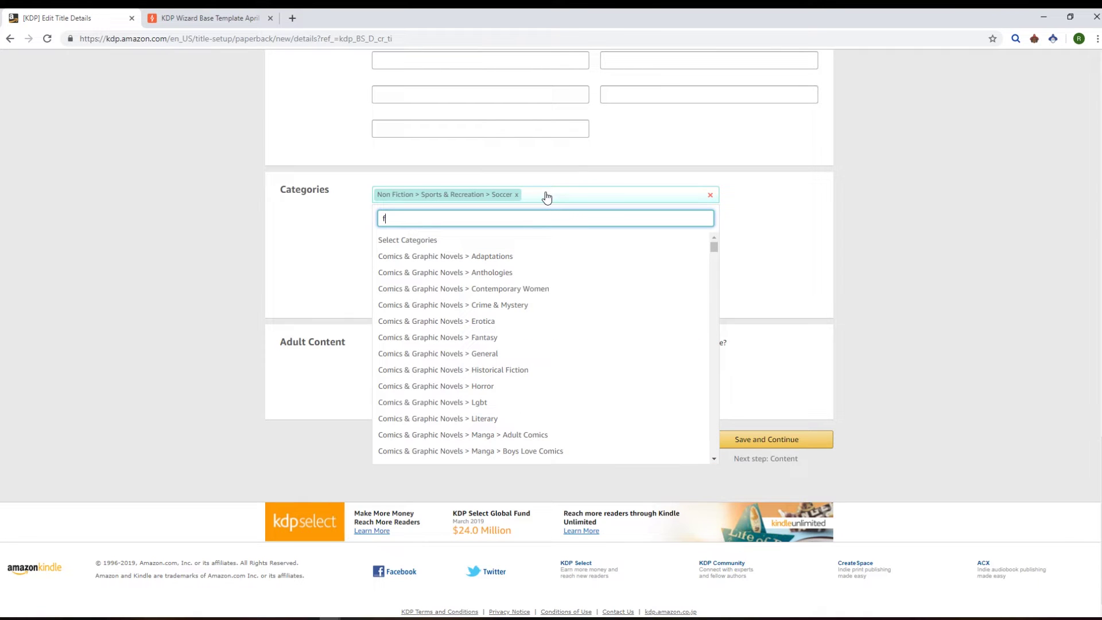
type("foot")
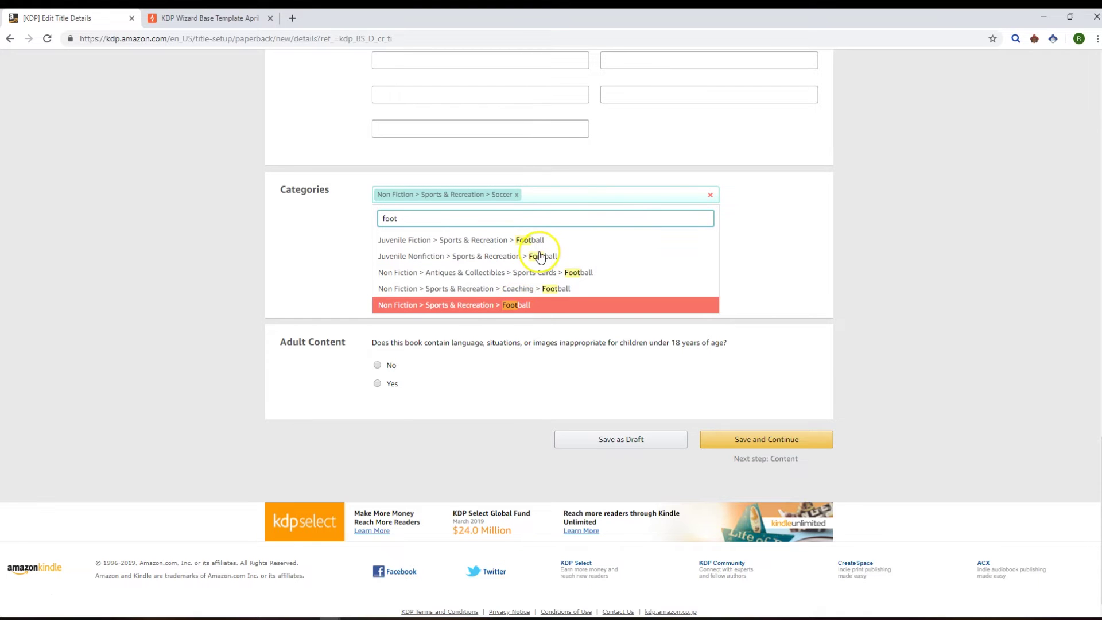
key("Return")
left_click(517, 211)
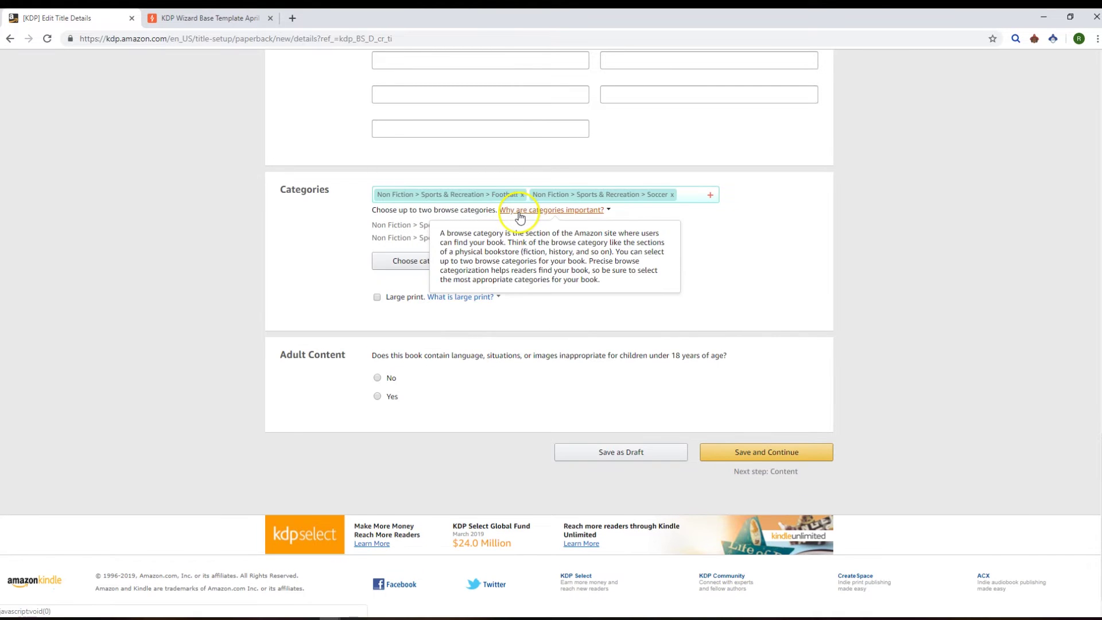
left_click(331, 212)
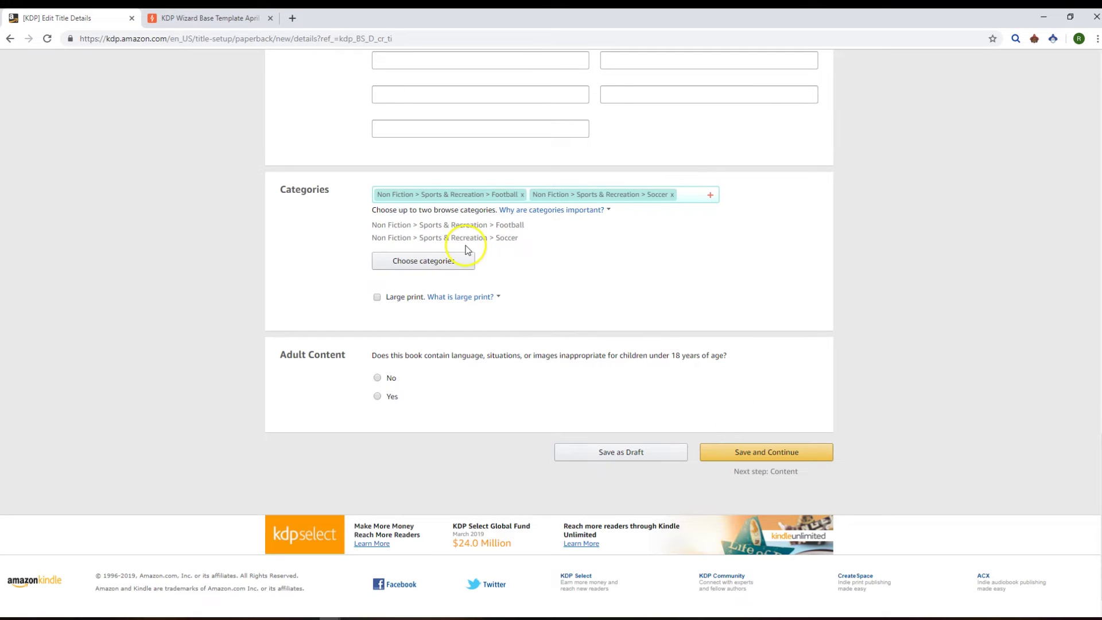
left_click(434, 264)
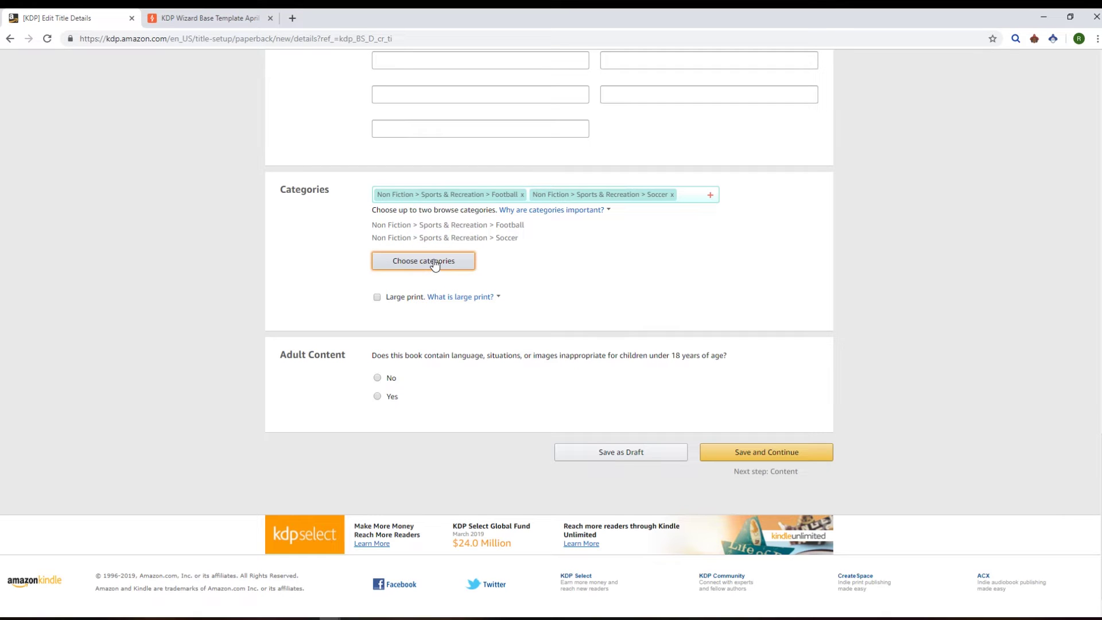
left_click(524, 263)
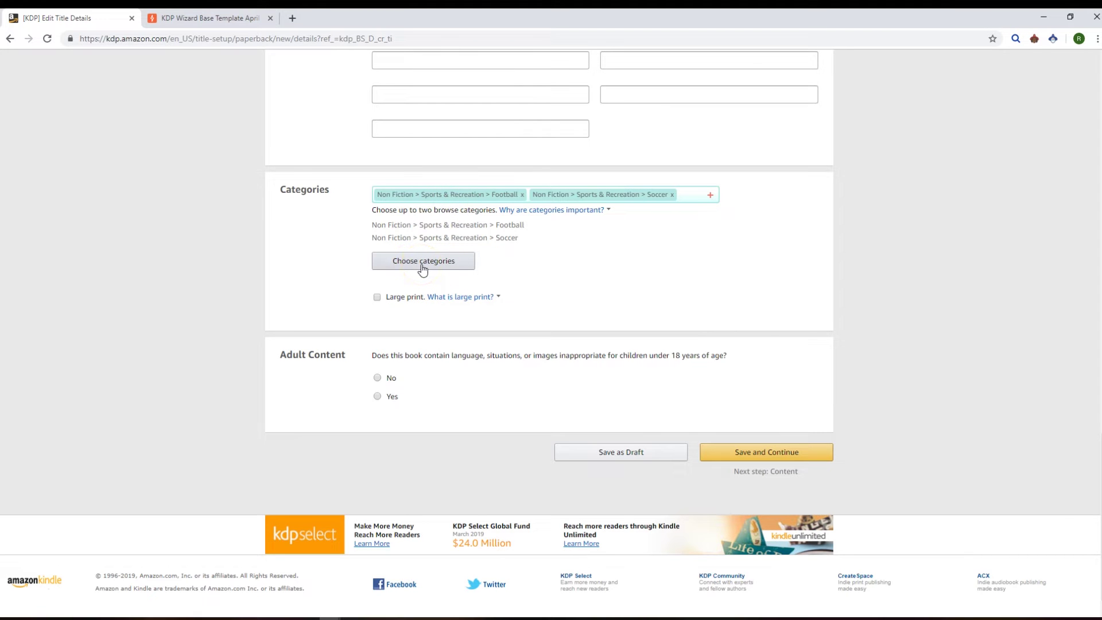
Step: Mark the book as having no adult content, save, and continue to the Content page
left_click(377, 377)
left_click(767, 452)
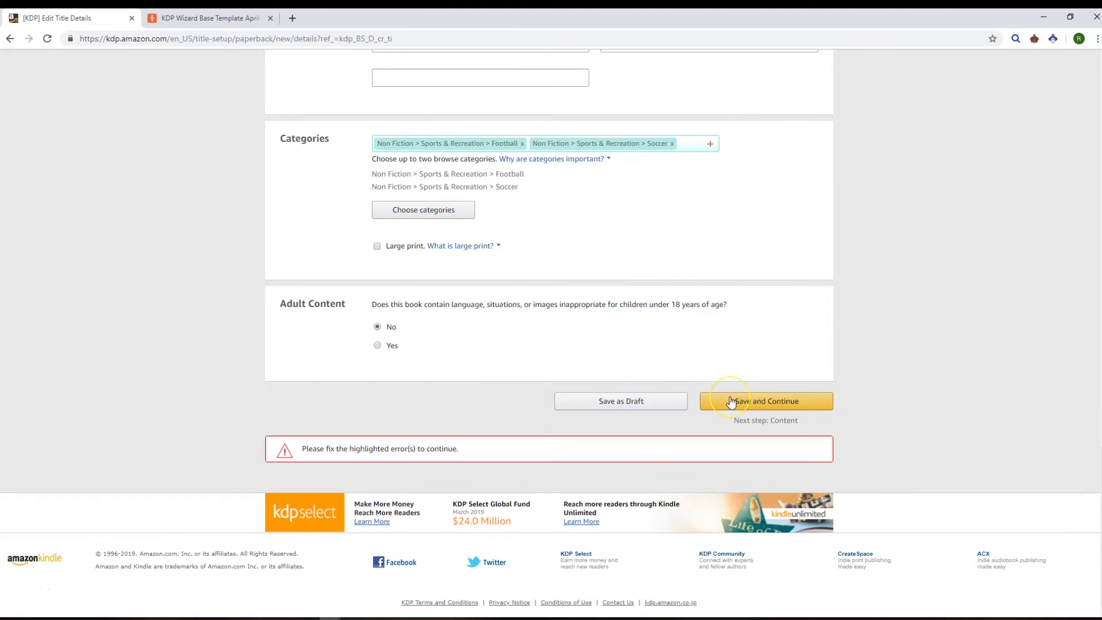
left_click(730, 401)
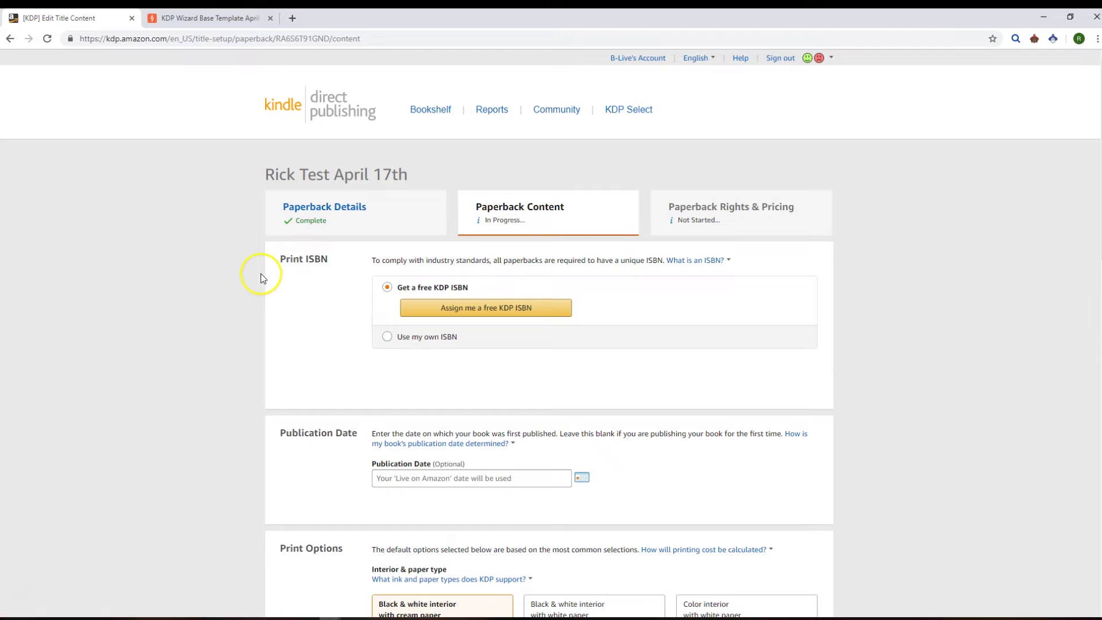
scroll(212, 290, "down", 2)
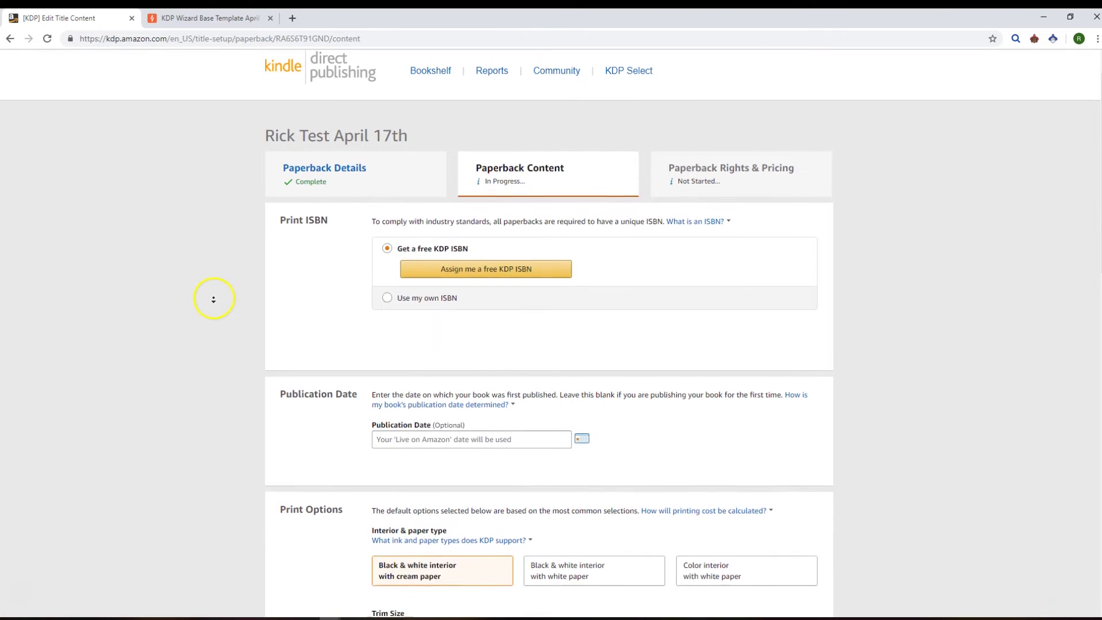
scroll(214, 300, "down", 3)
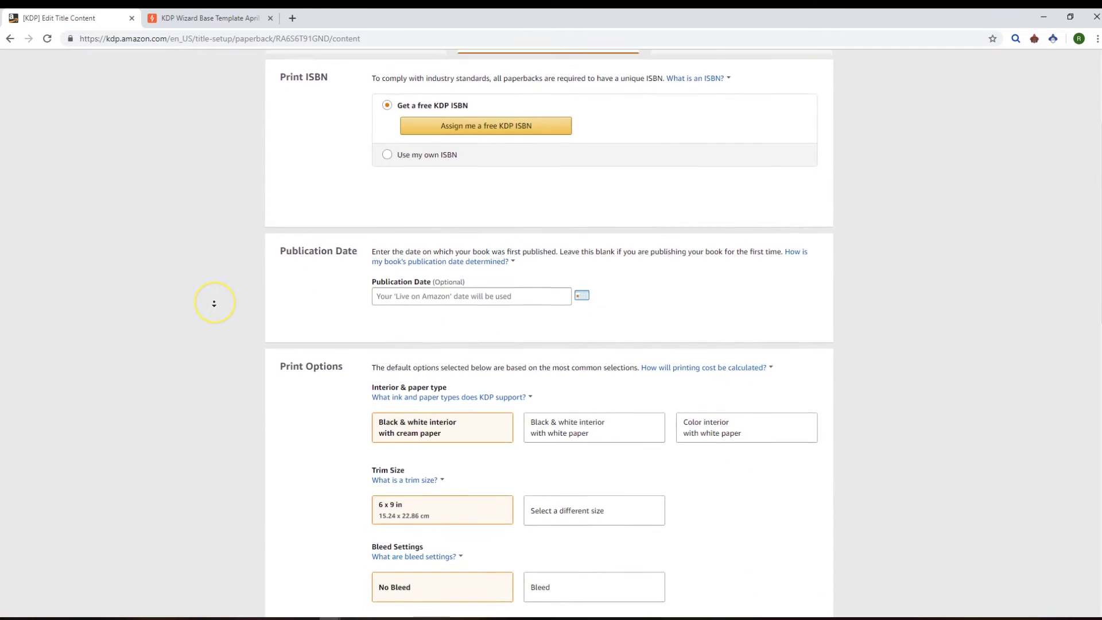
scroll(214, 304, "down", 3)
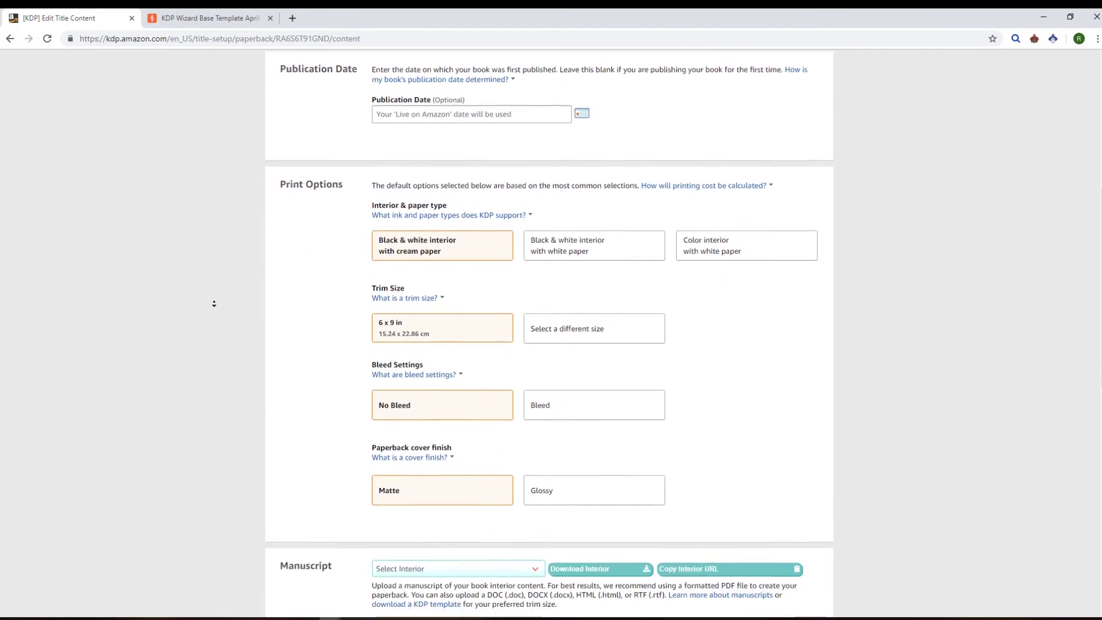
scroll(214, 304, "down", 3)
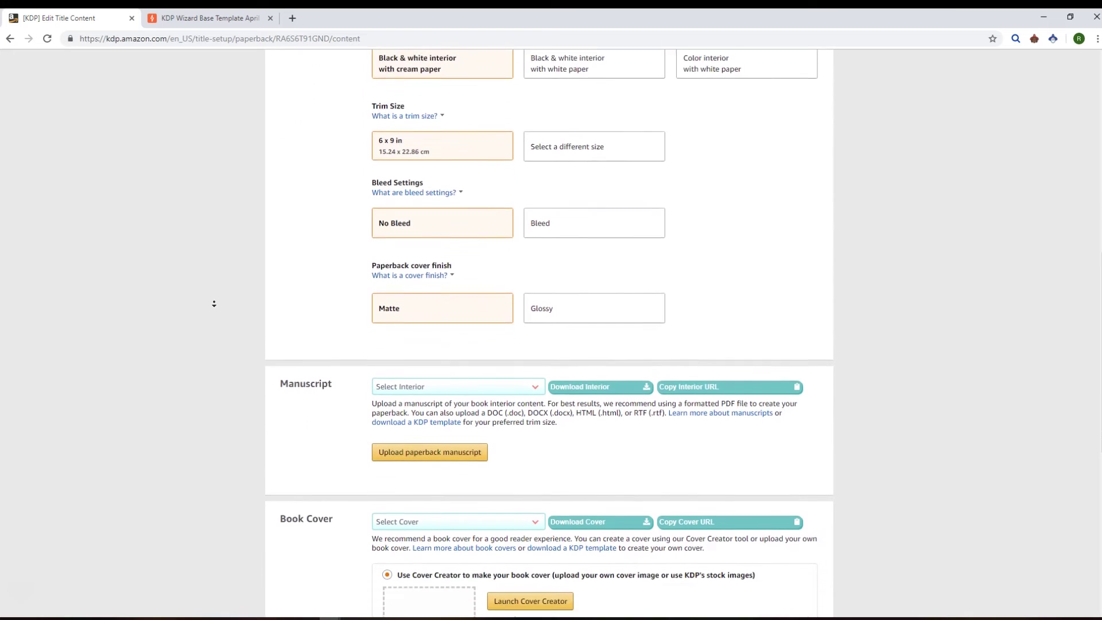
scroll(214, 304, "down", 3)
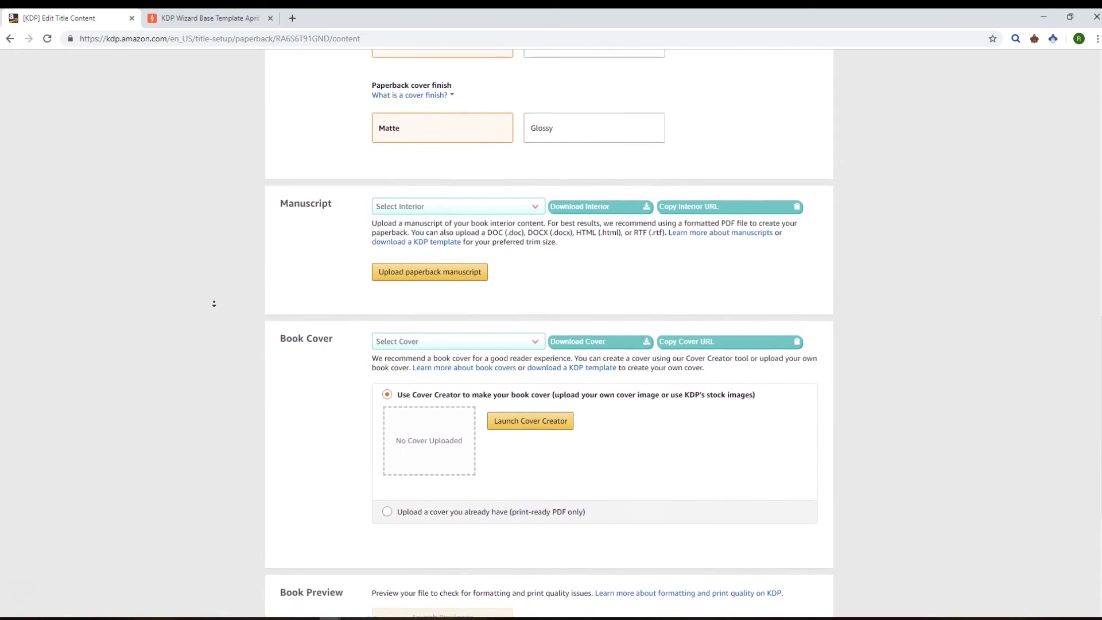
scroll(214, 304, "down", 1)
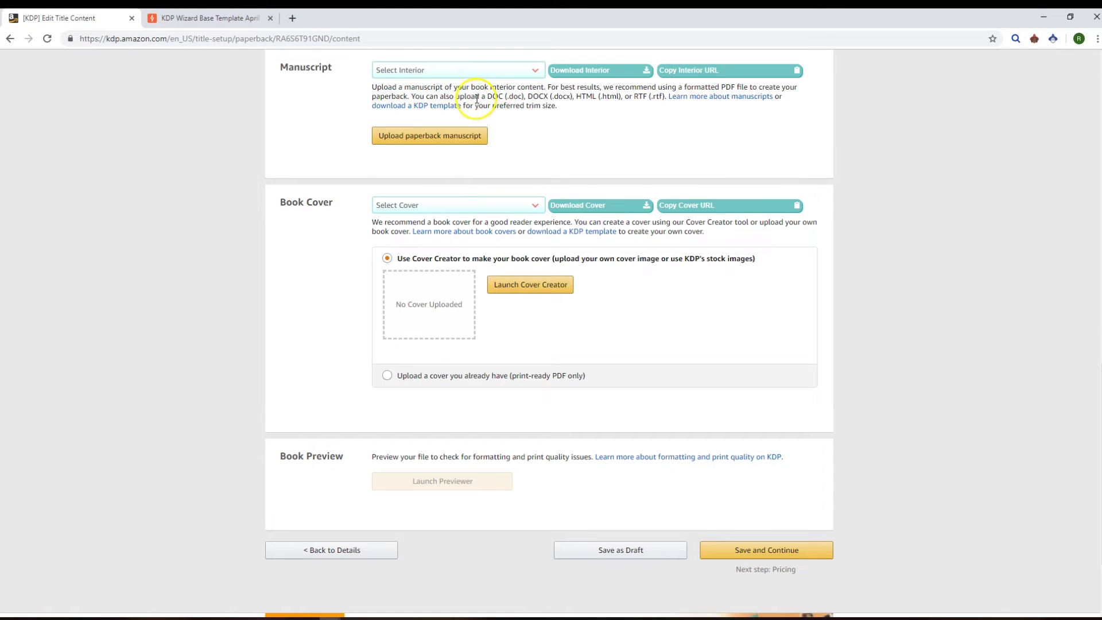
key("ctrl+Tab")
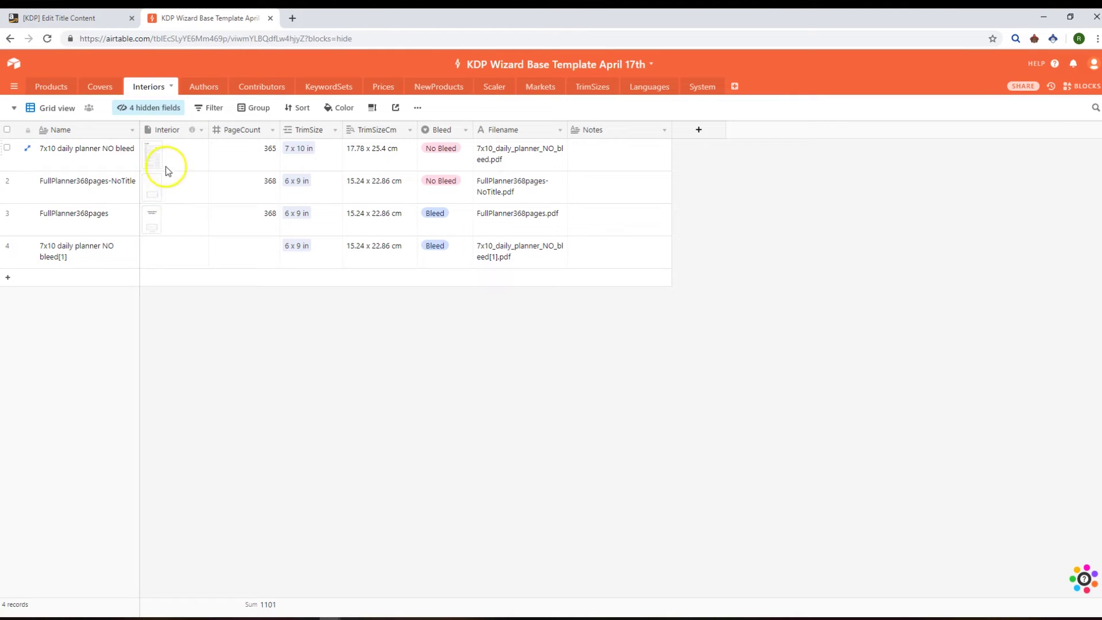
left_click(123, 19)
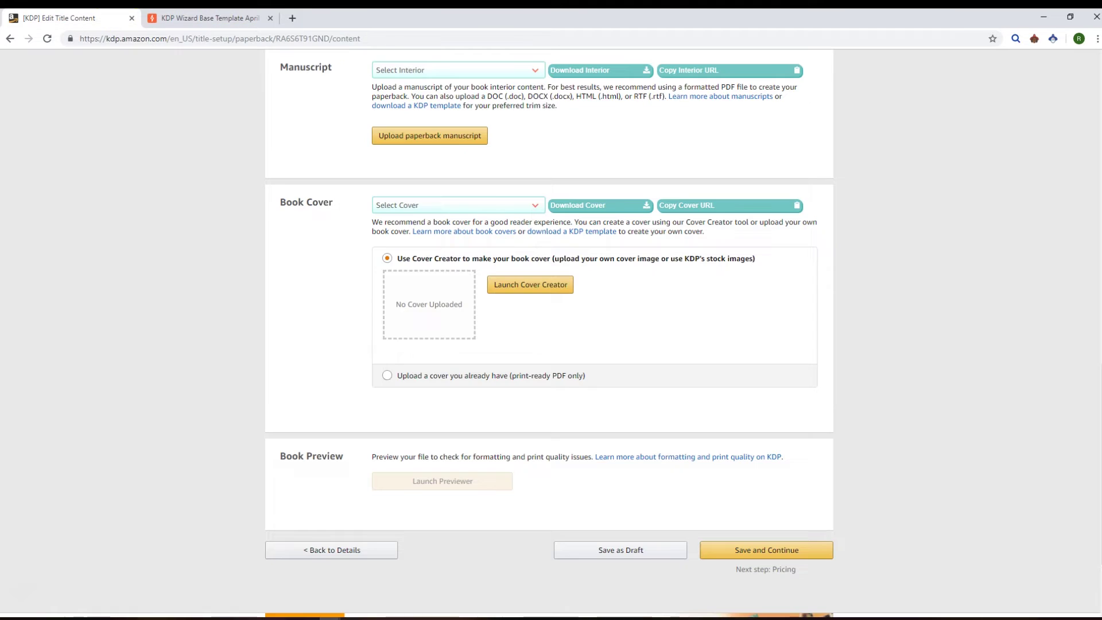
Step: Choose the FullPlanner368pages interior, download its PDF, copy its URL, and begin the manuscript upload
left_click(408, 70)
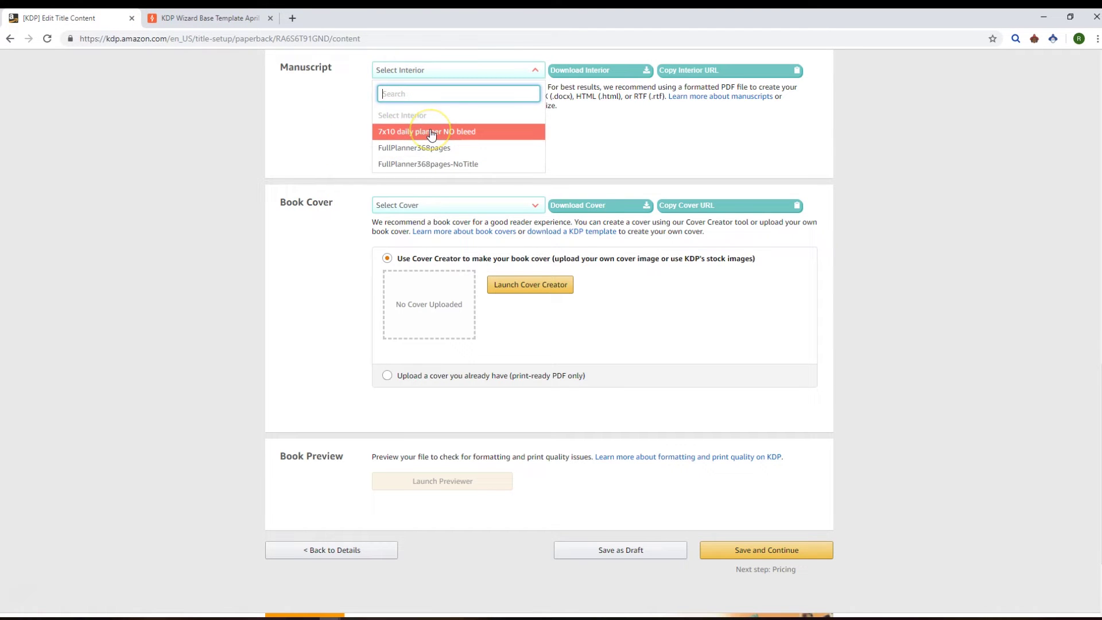
left_click(461, 151)
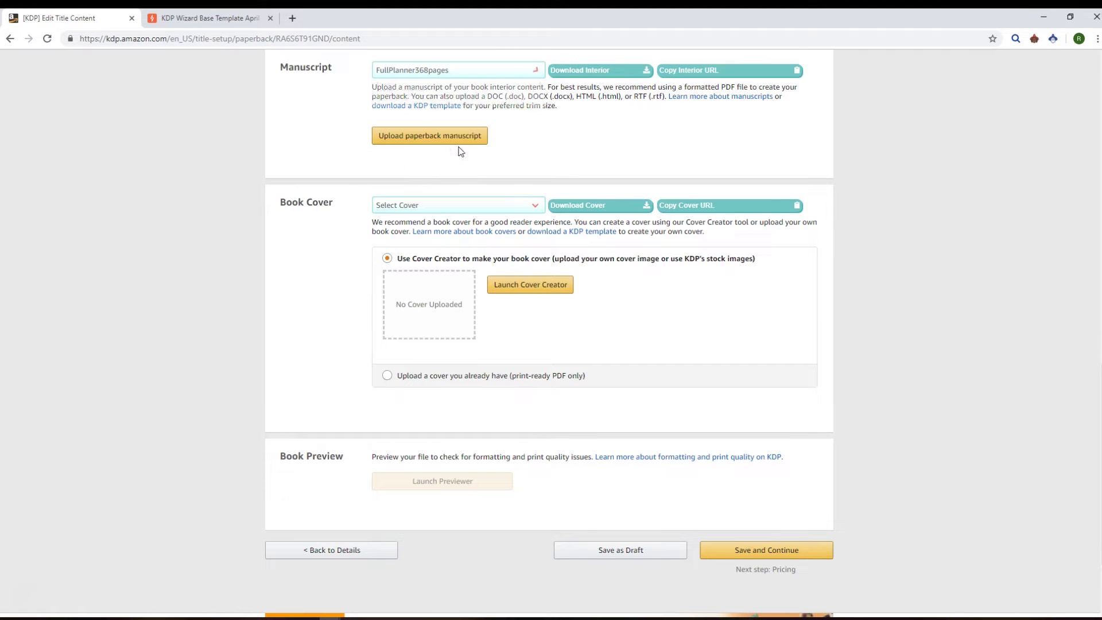
left_click(601, 76)
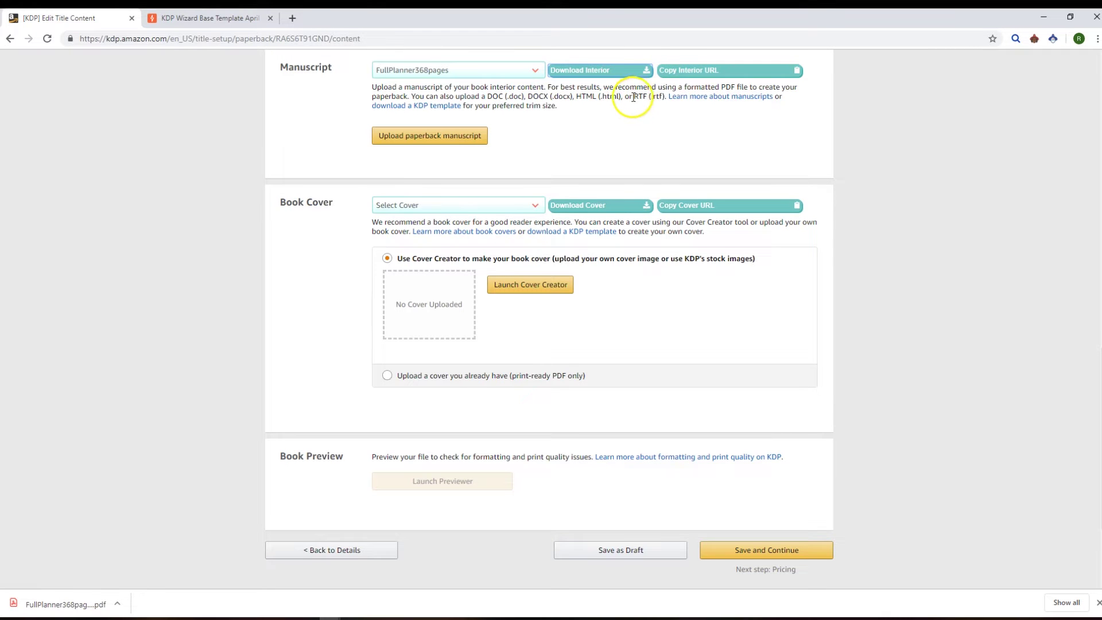
left_click(677, 76)
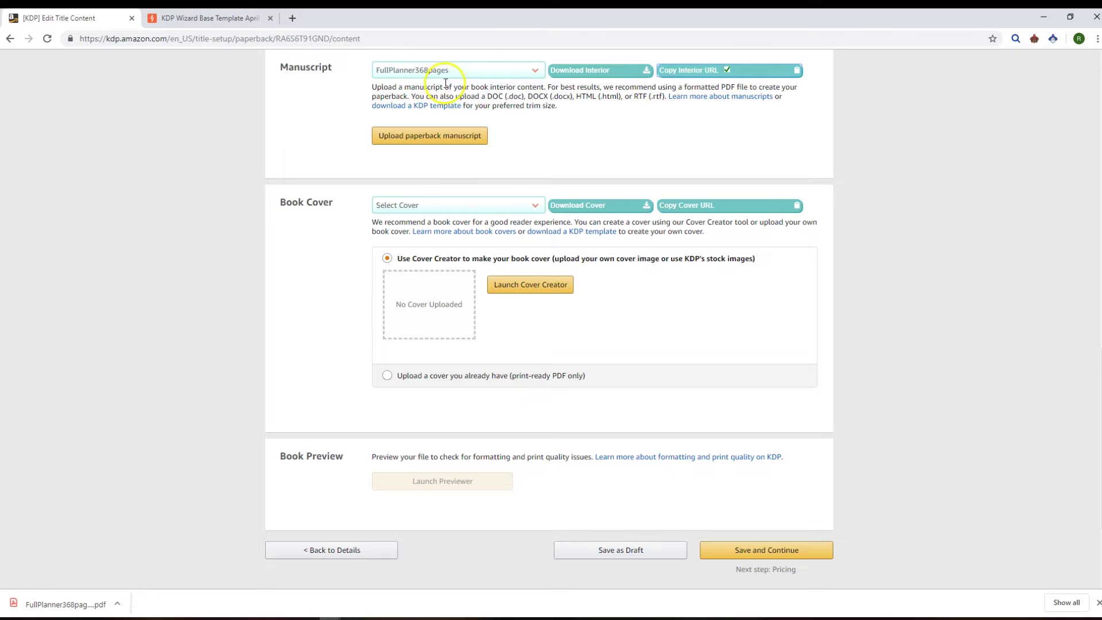
left_click(425, 78)
left_click(457, 139)
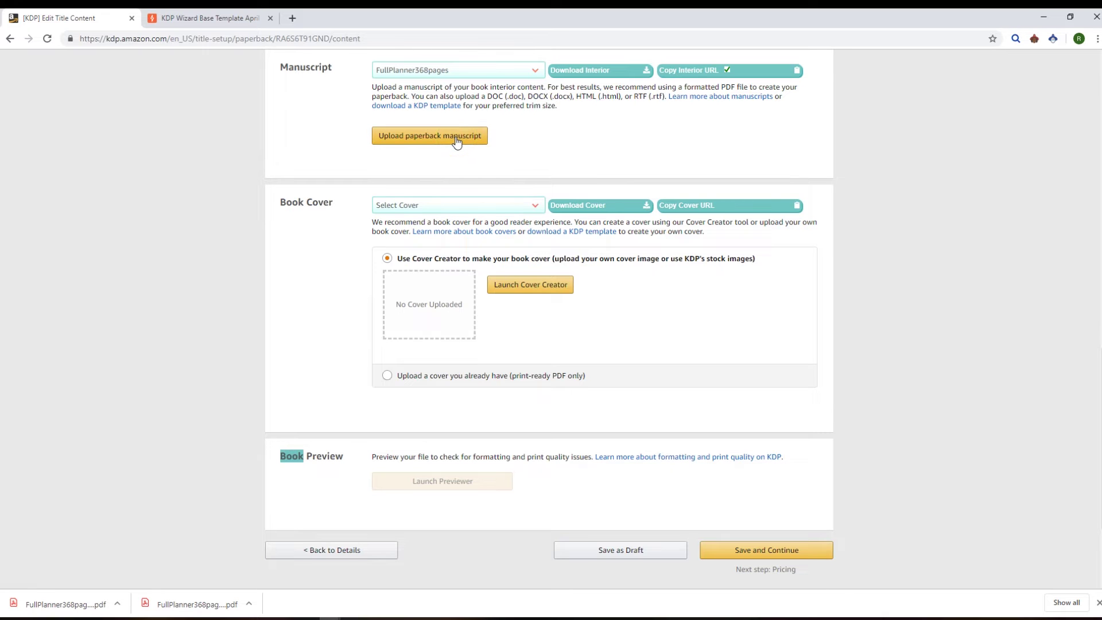
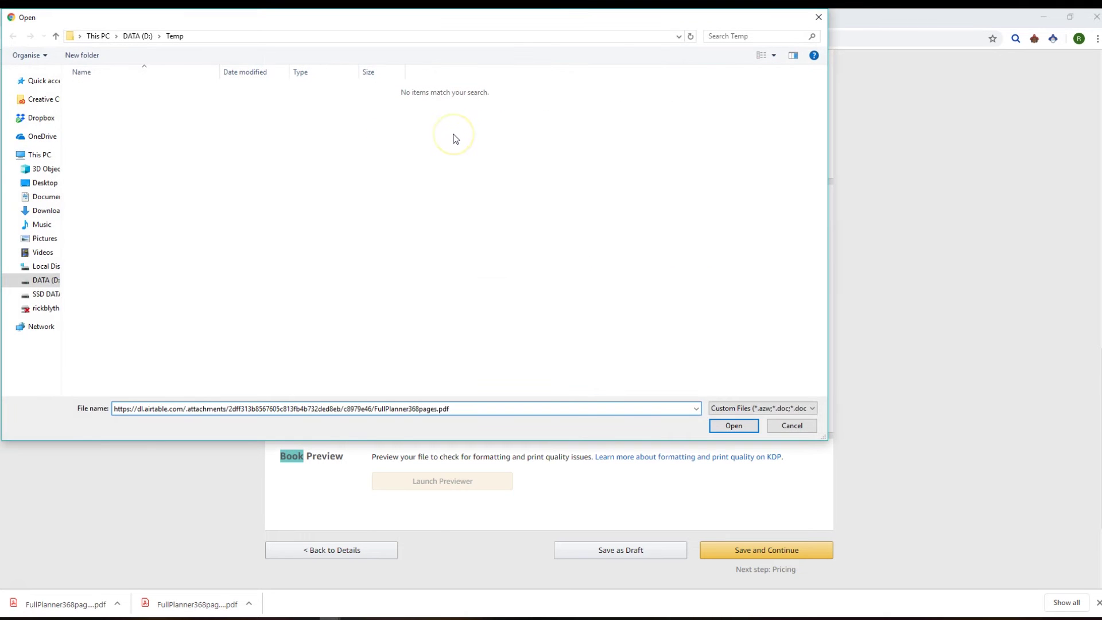
Step: Upload the FullPlanner368pages manuscript by pasting its copied URL as the file name
key("Return")
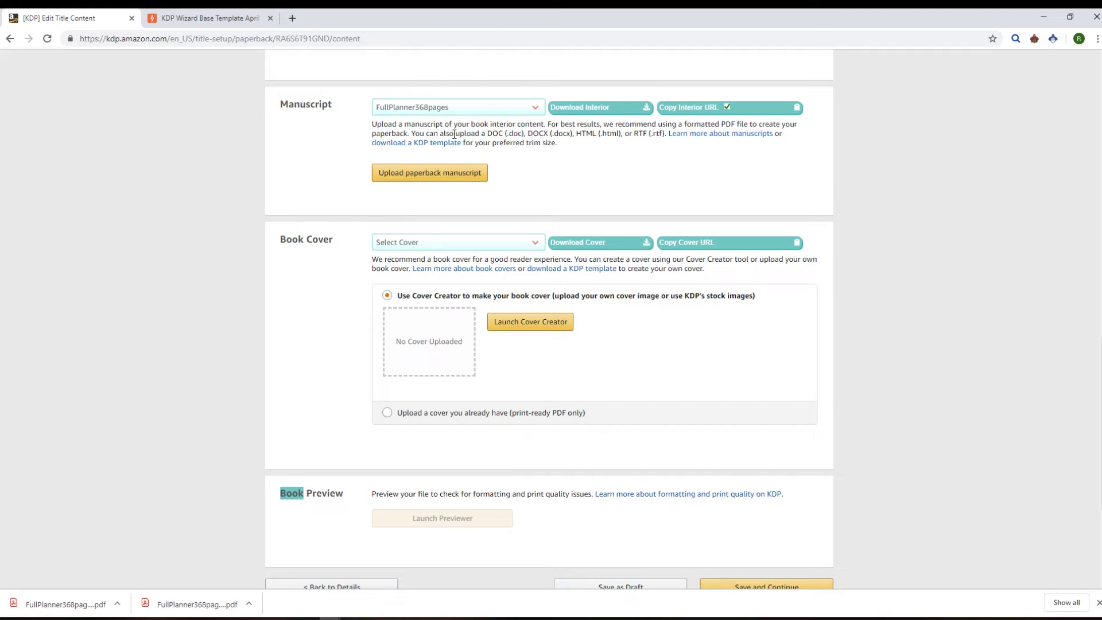
left_click(495, 246)
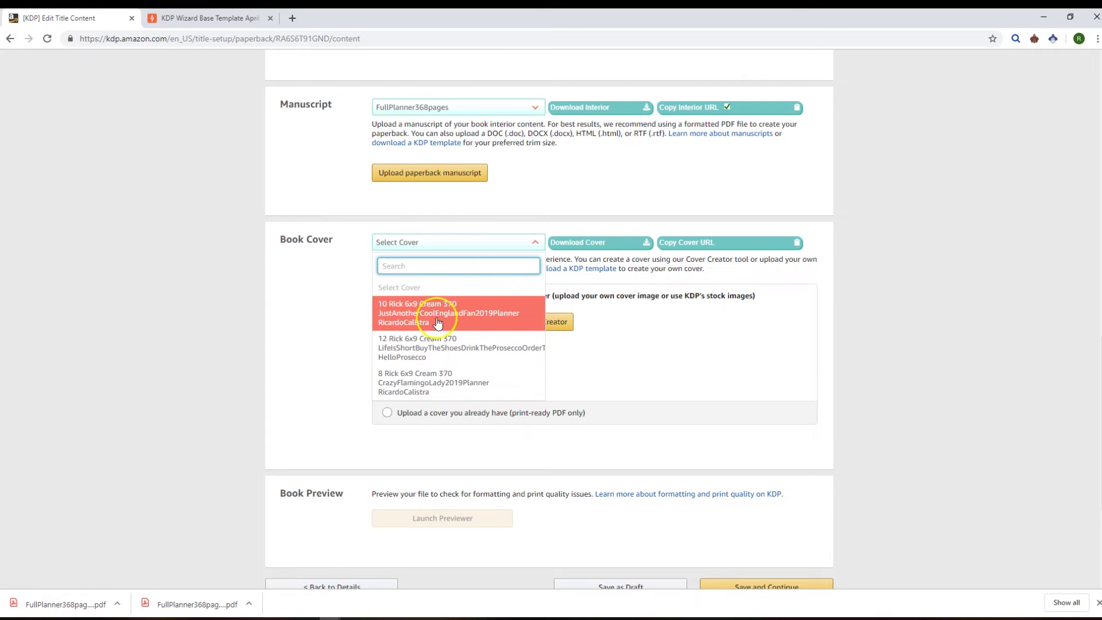
Step: Skip the saved covers and choose to upload an existing print-ready cover PDF
left_click(701, 246)
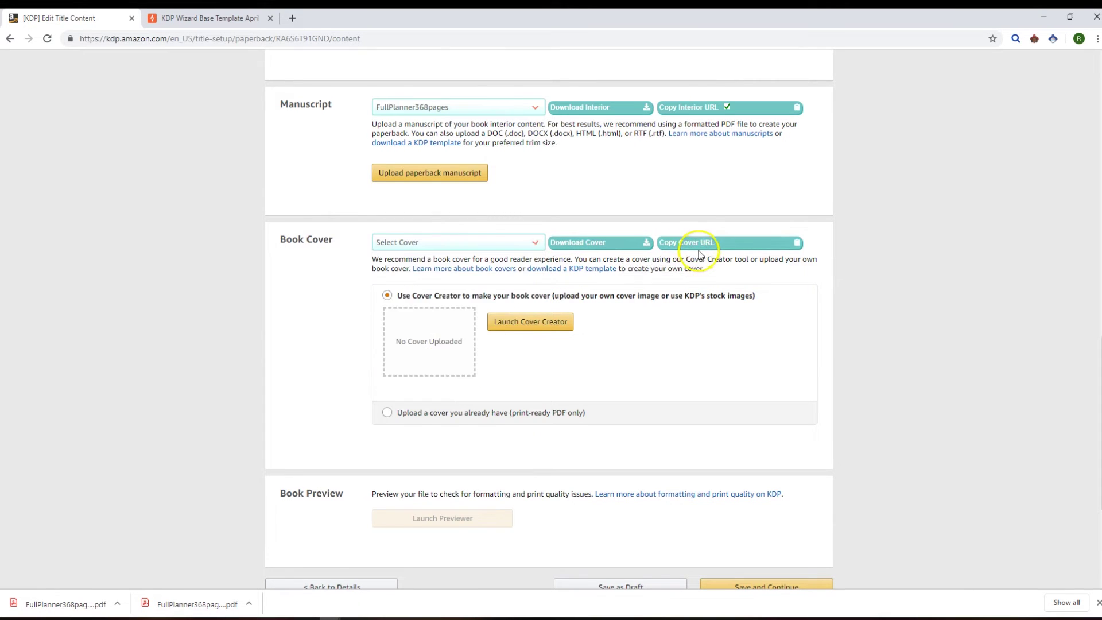
left_click(461, 414)
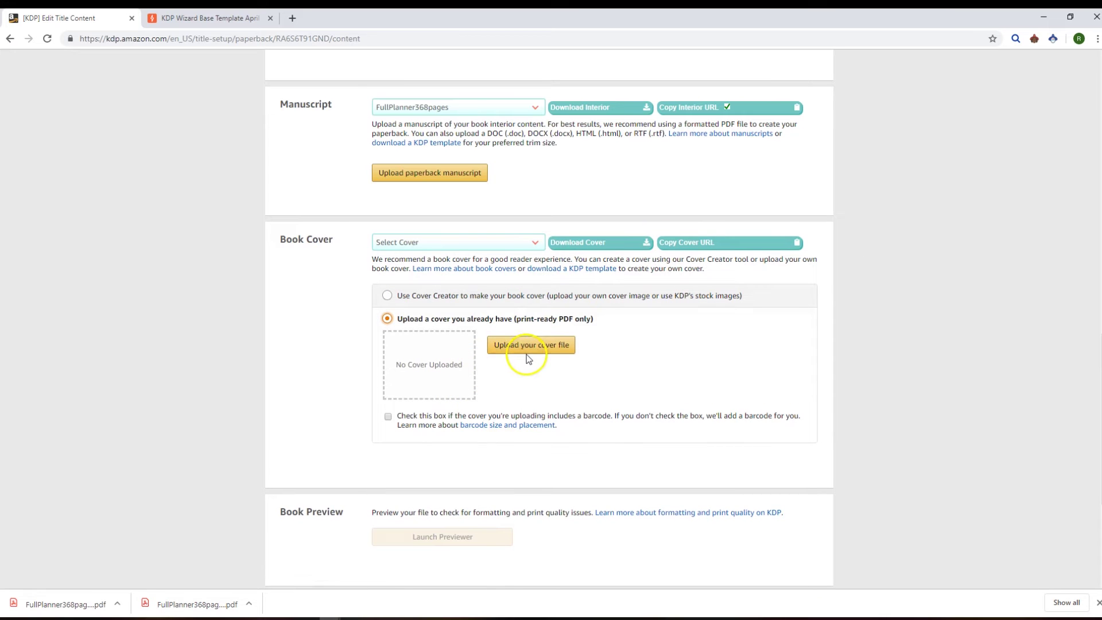
scroll(527, 359, "down", 3)
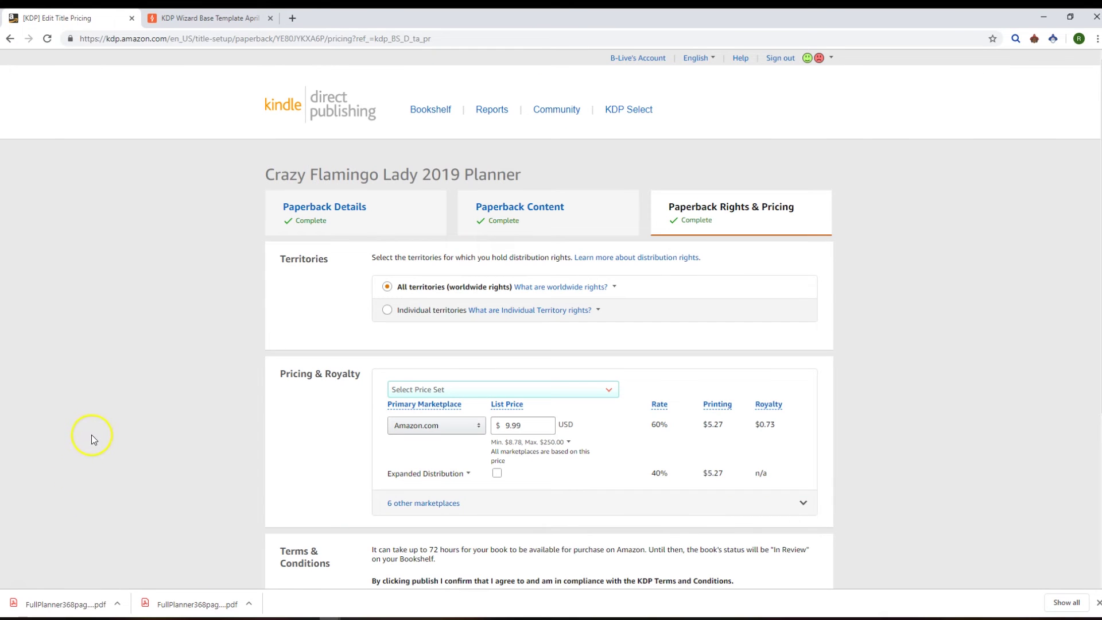
Step: Expand list prices for the six other marketplaces and open the Airtable Prices table
scroll(172, 300, "down", 3)
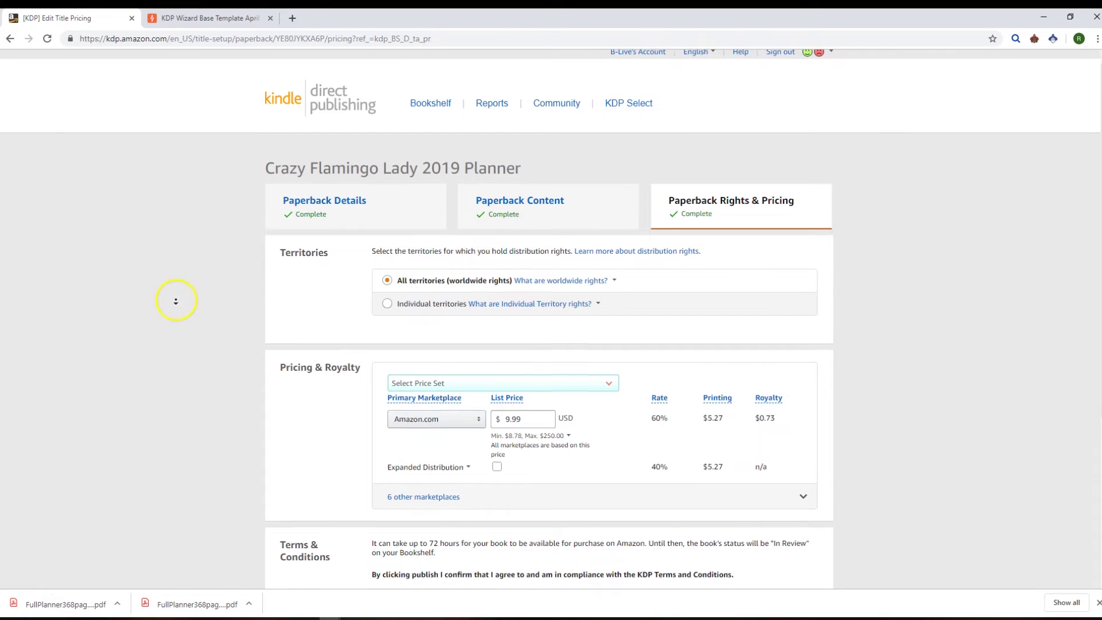
left_click(396, 290)
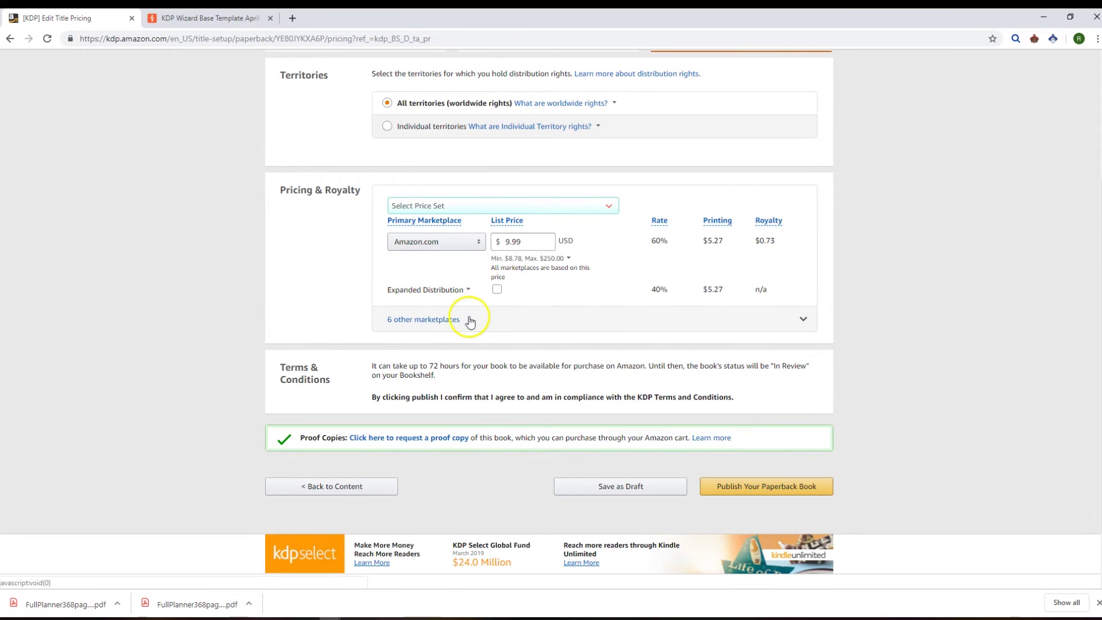
left_click(470, 320)
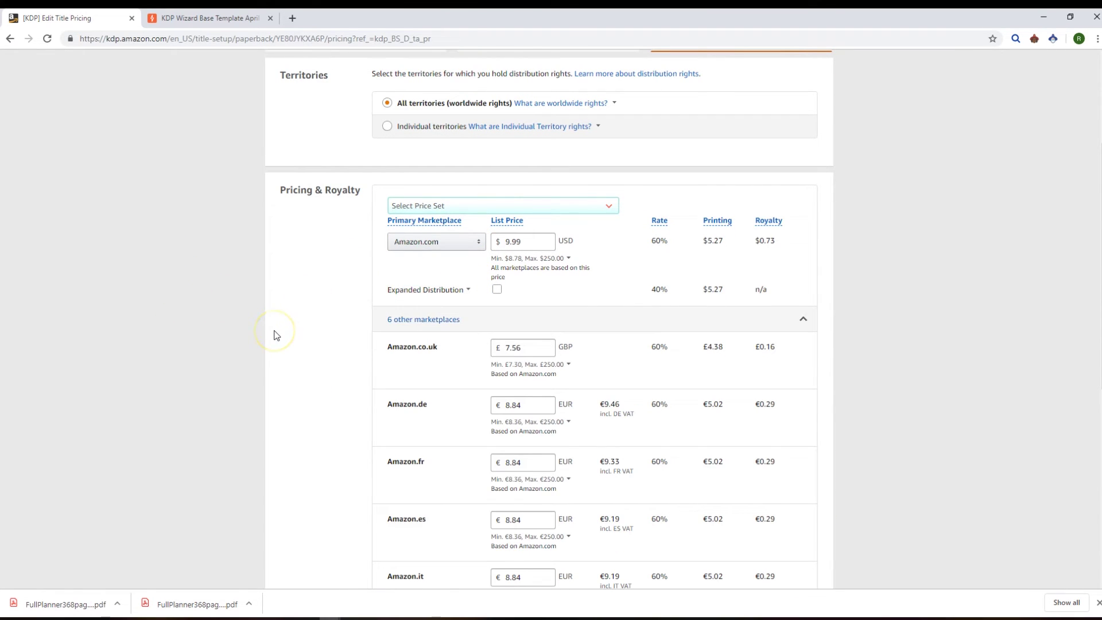
left_click(189, 23)
left_click(385, 88)
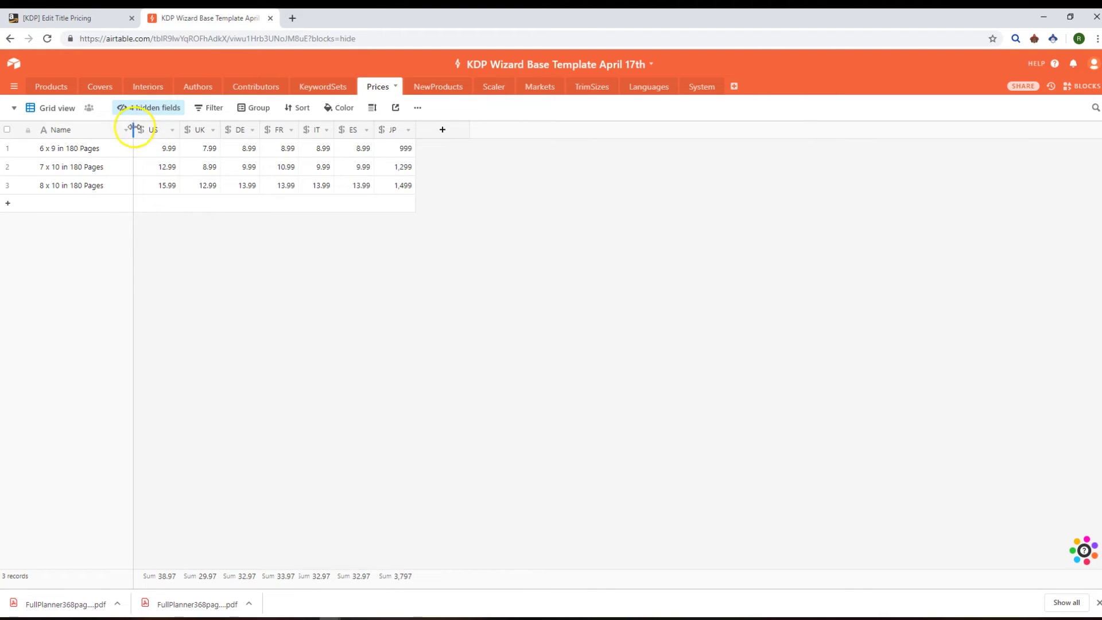
Step: Apply the 8 x 10 in 180 Pages preset price set on the KDP pricing page
left_click_drag(135, 127, 154, 127)
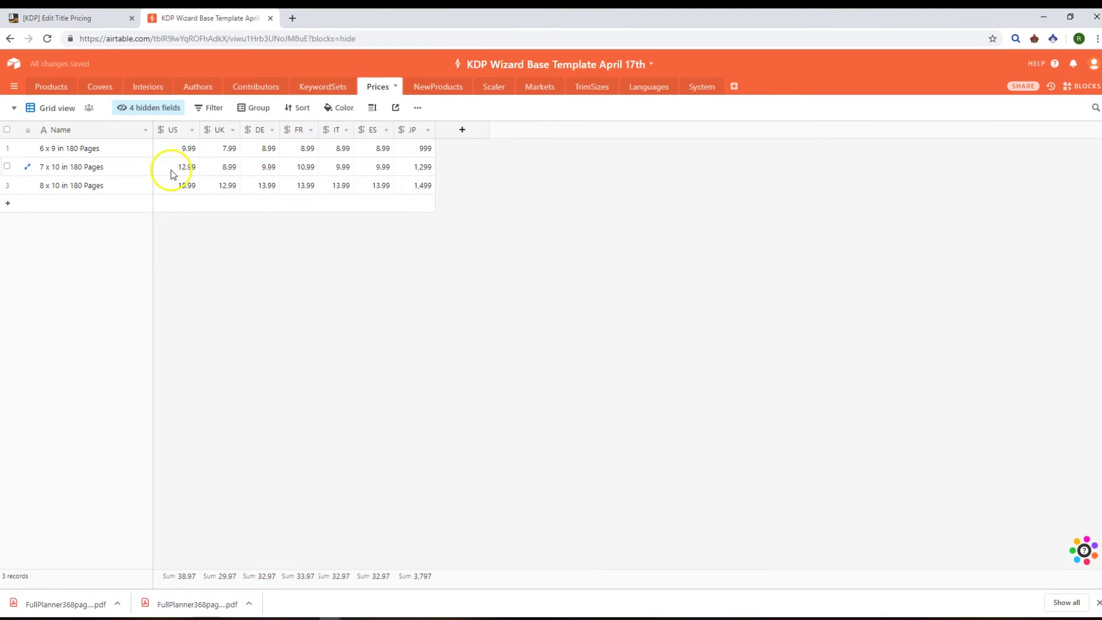
left_click(86, 18)
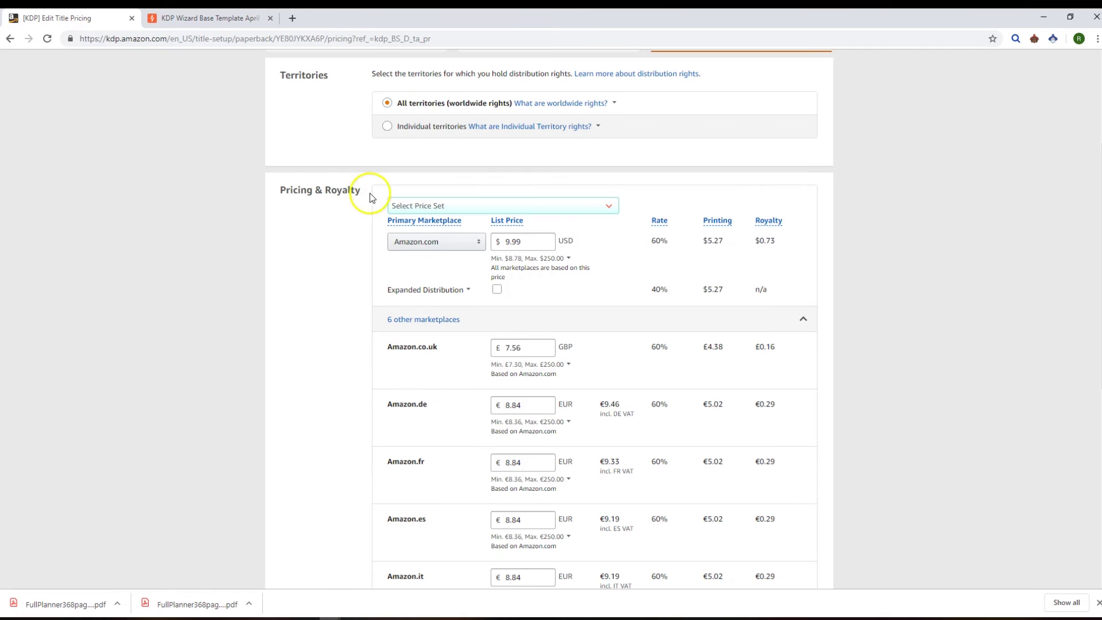
left_click(453, 207)
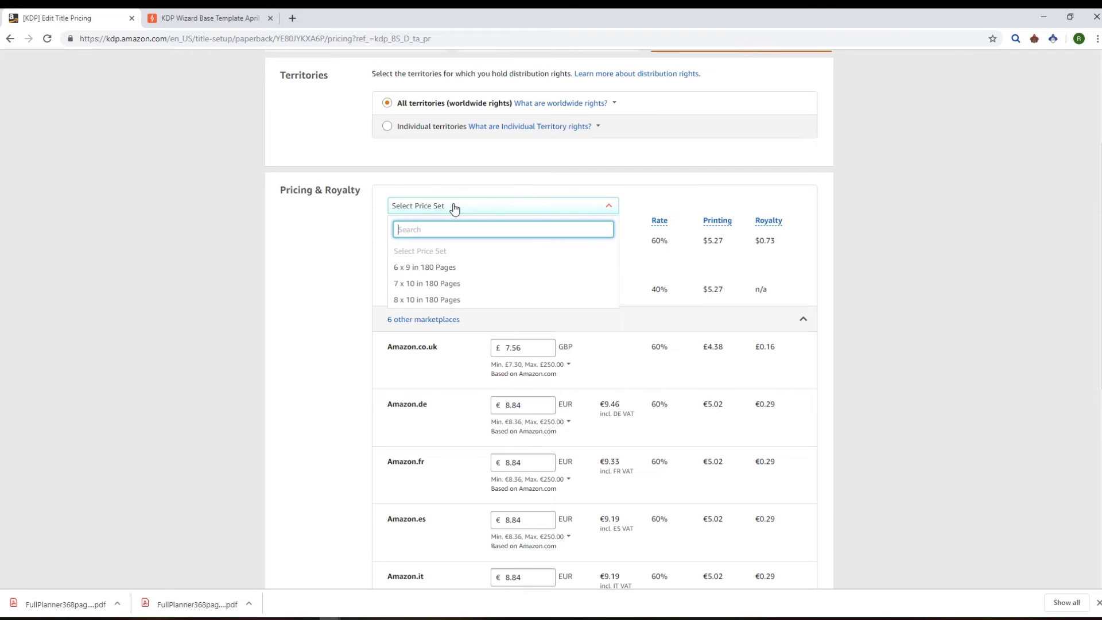
left_click(447, 272)
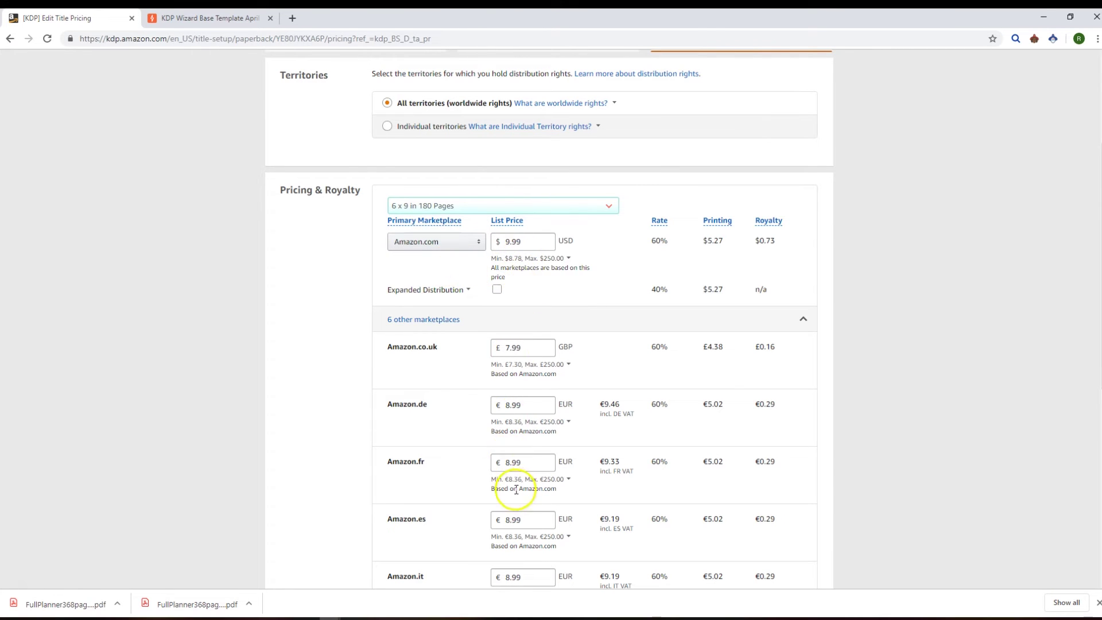
left_click(449, 216)
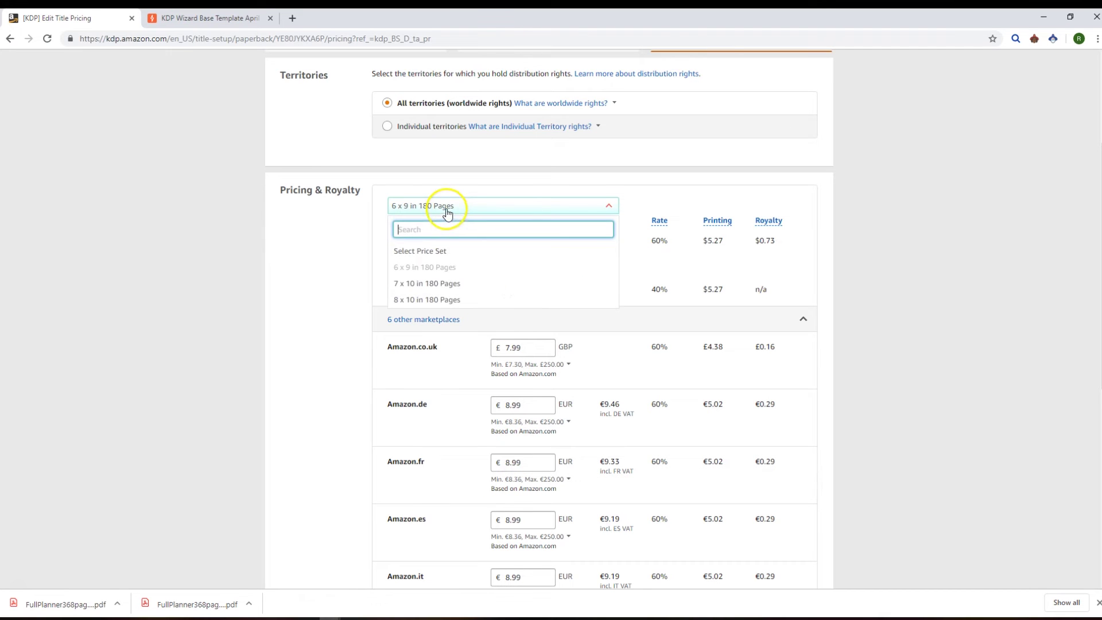
left_click(441, 300)
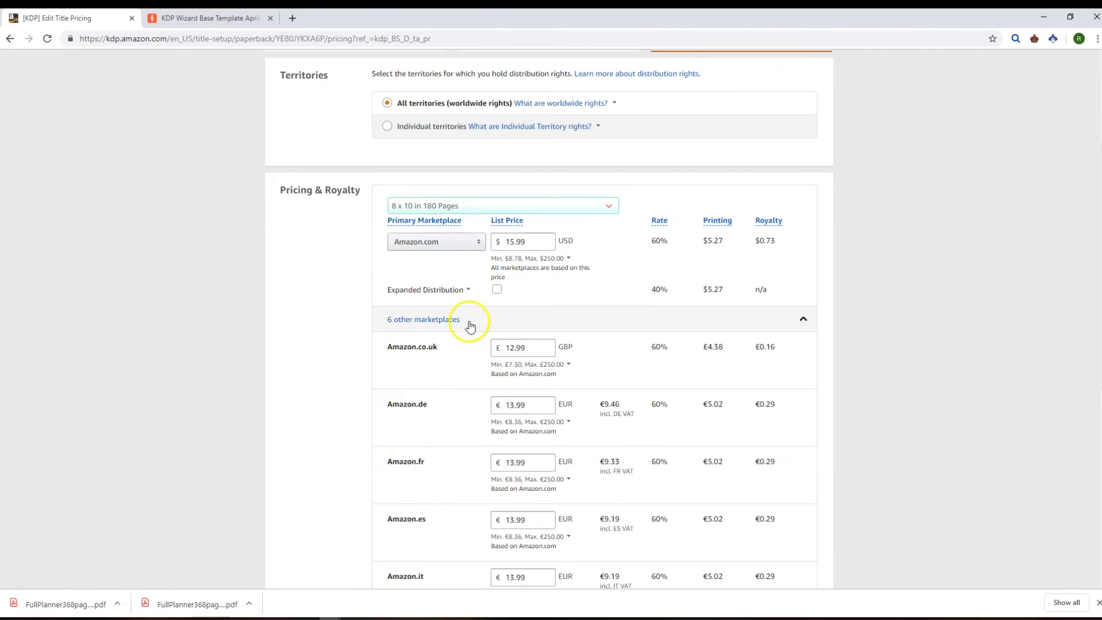
scroll(498, 326, "down", 2)
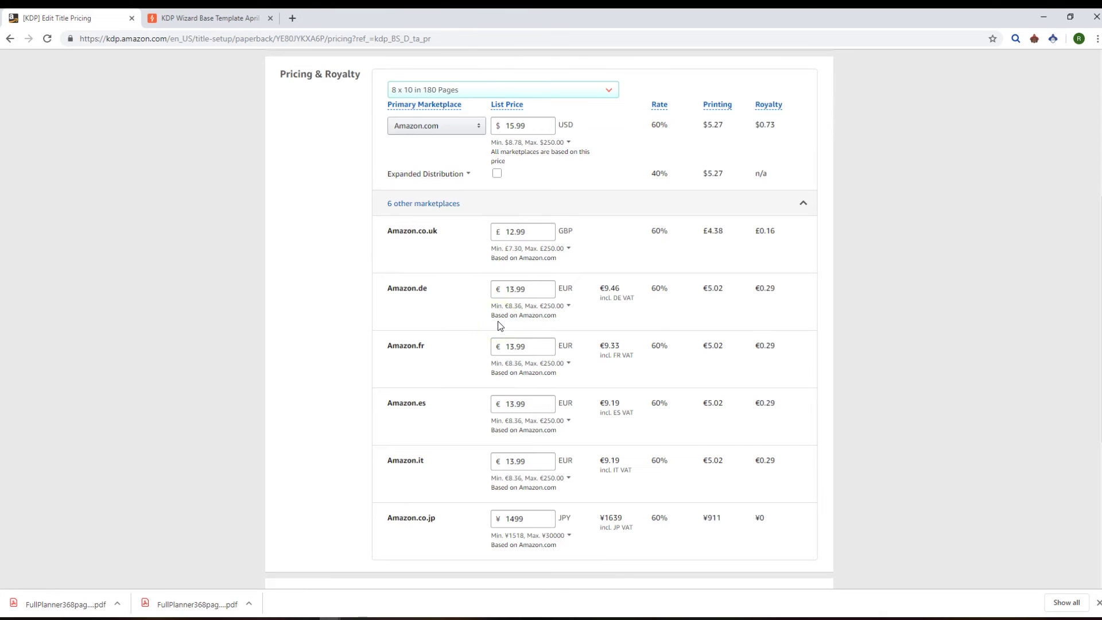
Step: Check the KDP prices against the Airtable row: $15.99, £12.99, €13.99, ¥1499
left_click(206, 17)
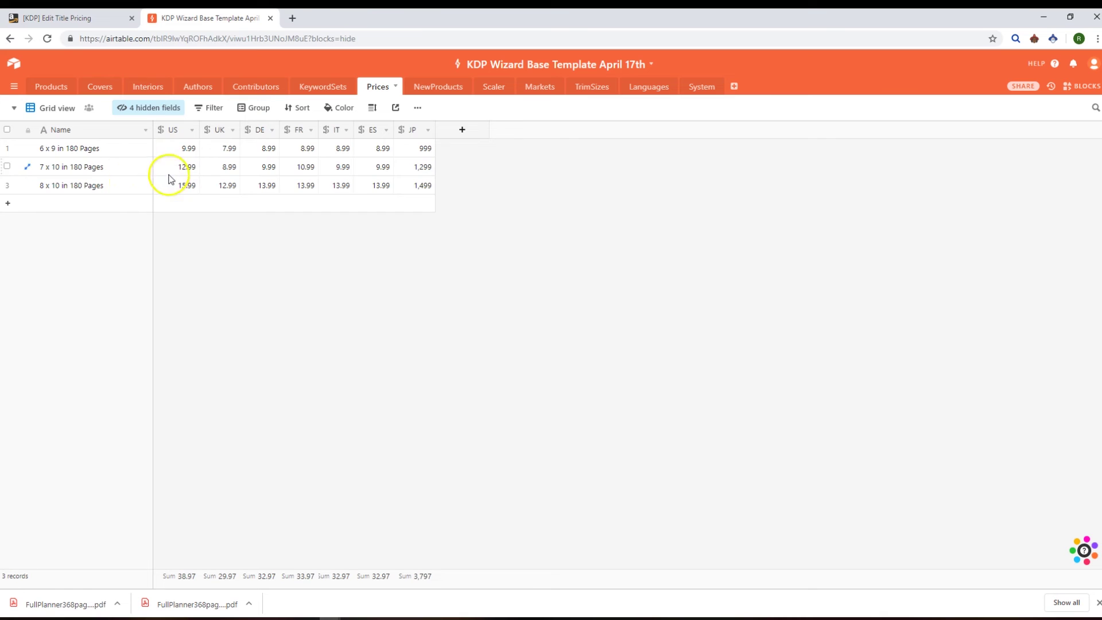
left_click(72, 18)
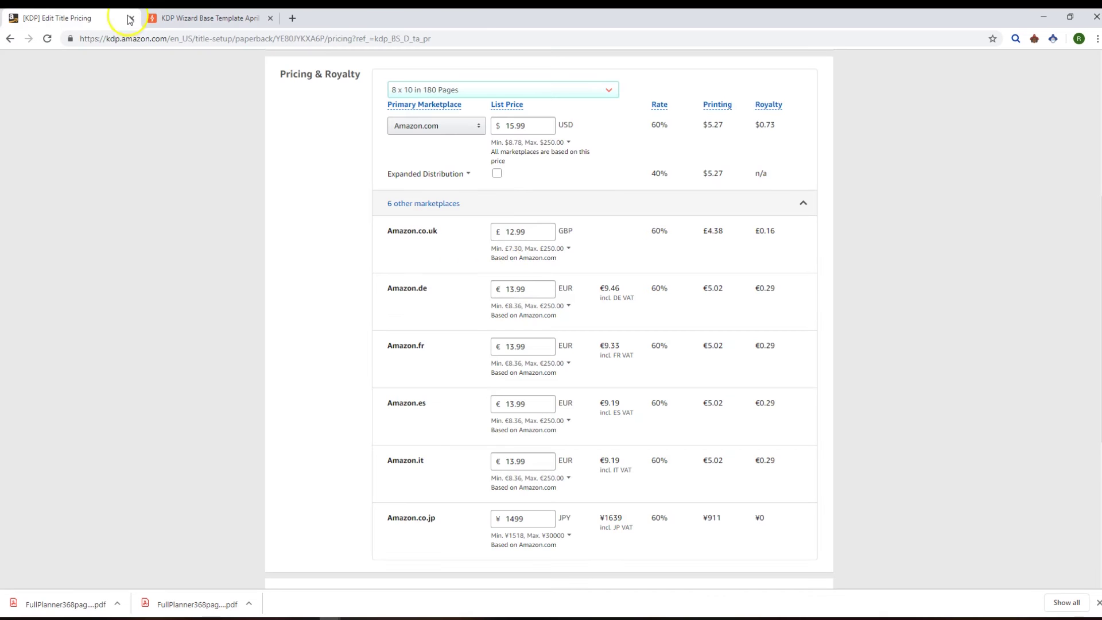
scroll(497, 273, "up", 3)
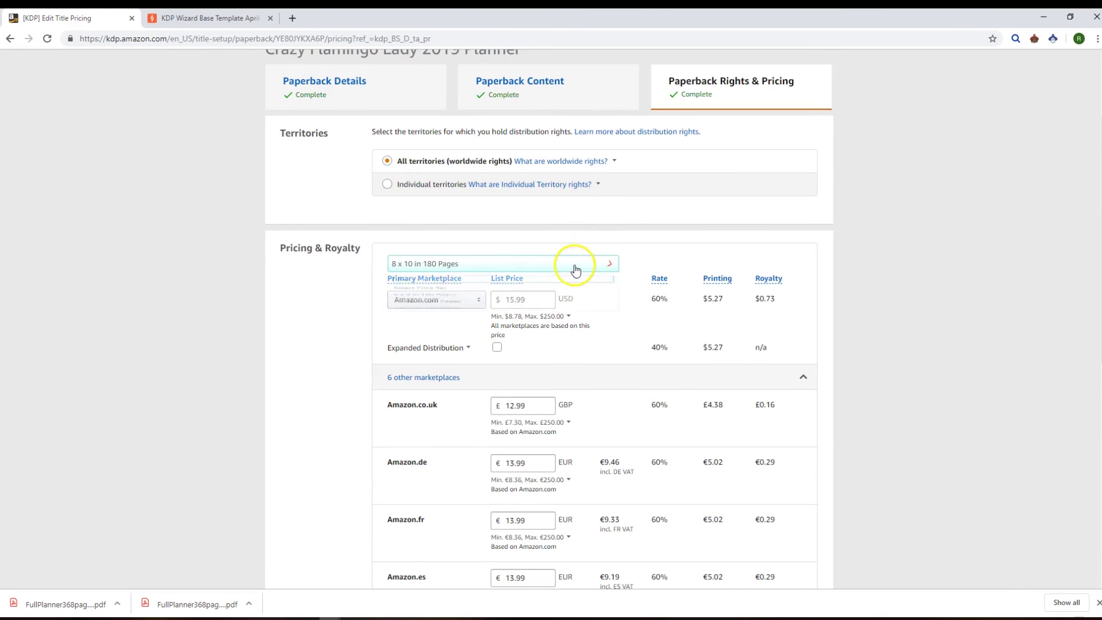
left_click(453, 308)
mouse_move(451, 281)
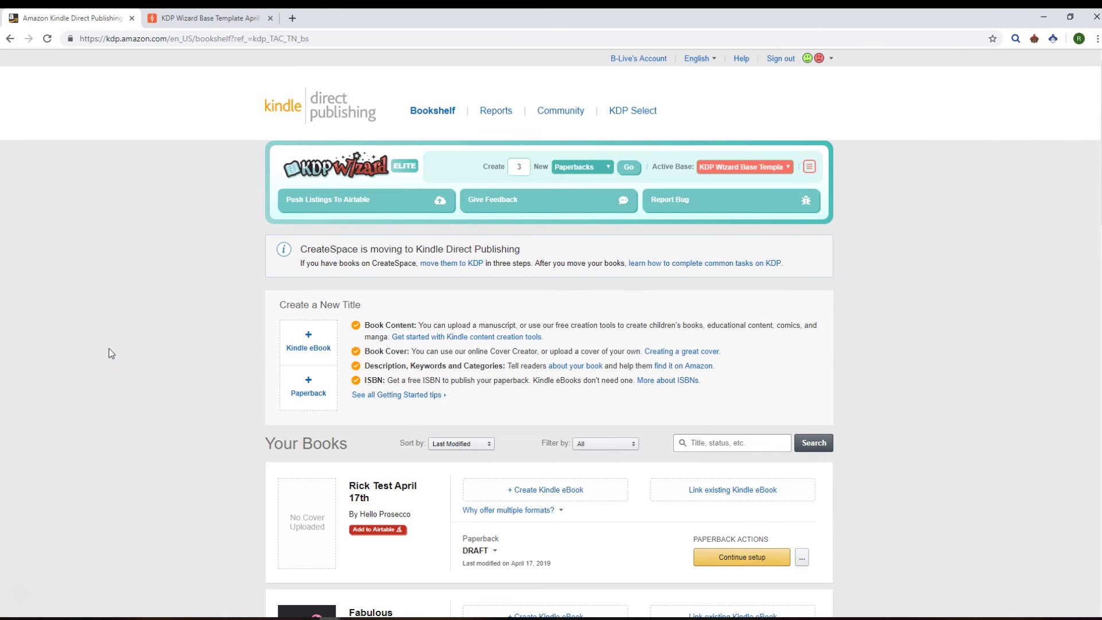
Step: In KDP Wizard settings, delete the April 8th base key row and save
left_click(1034, 40)
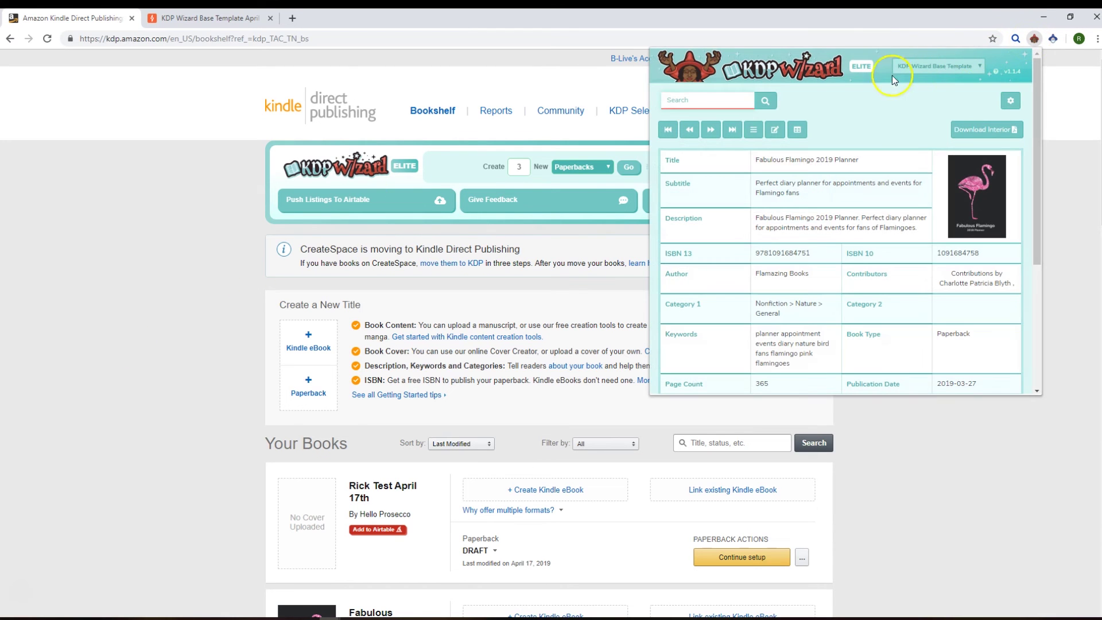
left_click(1010, 103)
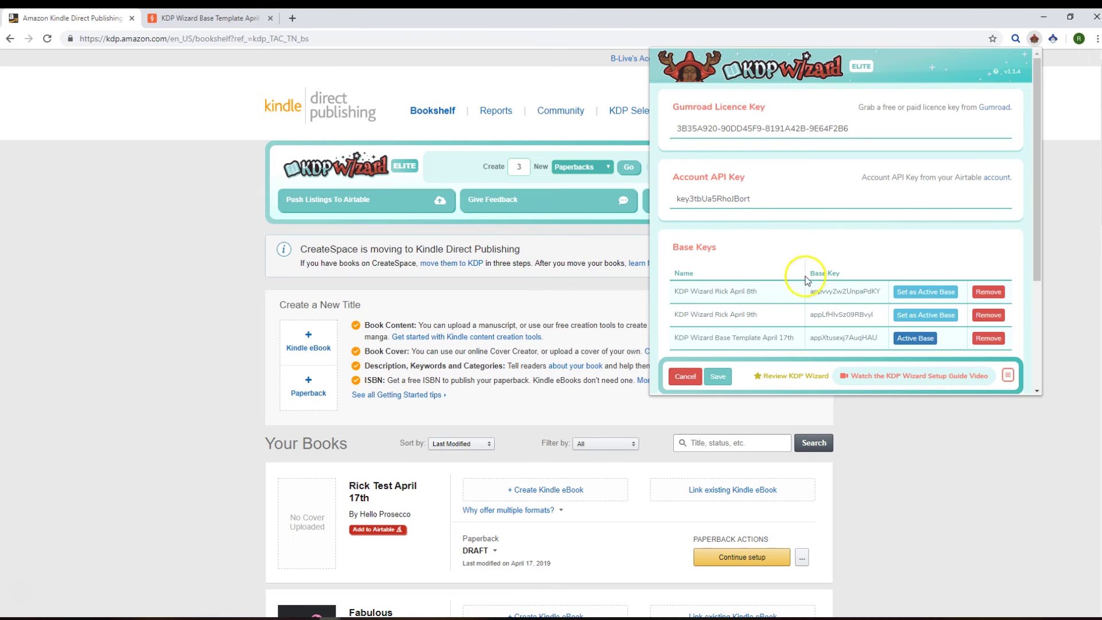
scroll(793, 252, "down", 2)
scroll(840, 241, "up", 2)
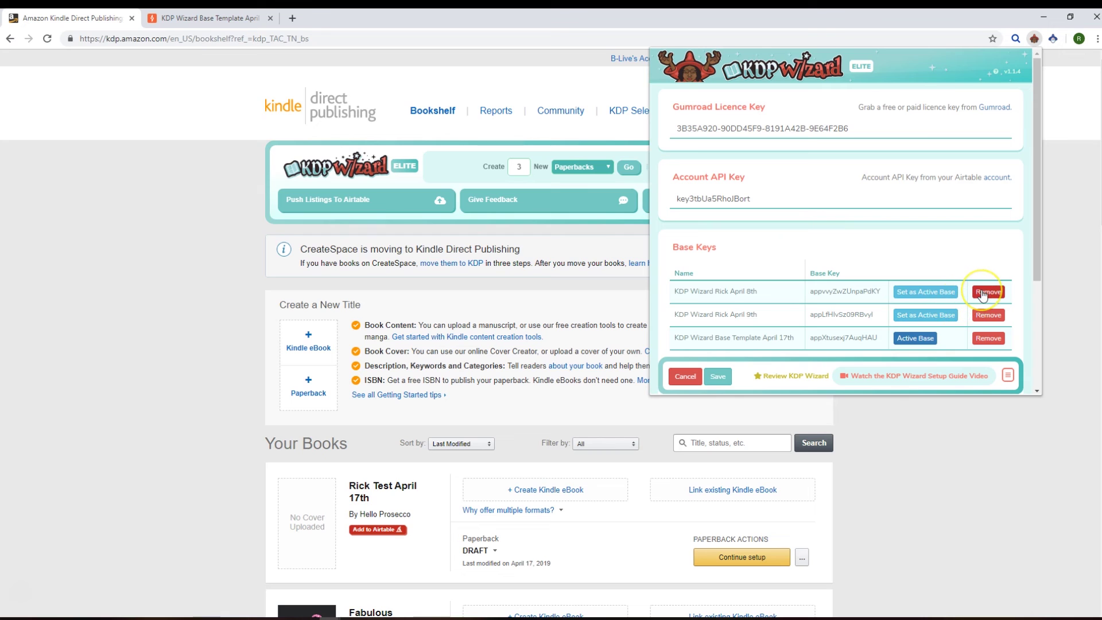
left_click(983, 294)
scroll(844, 246, "down", 3)
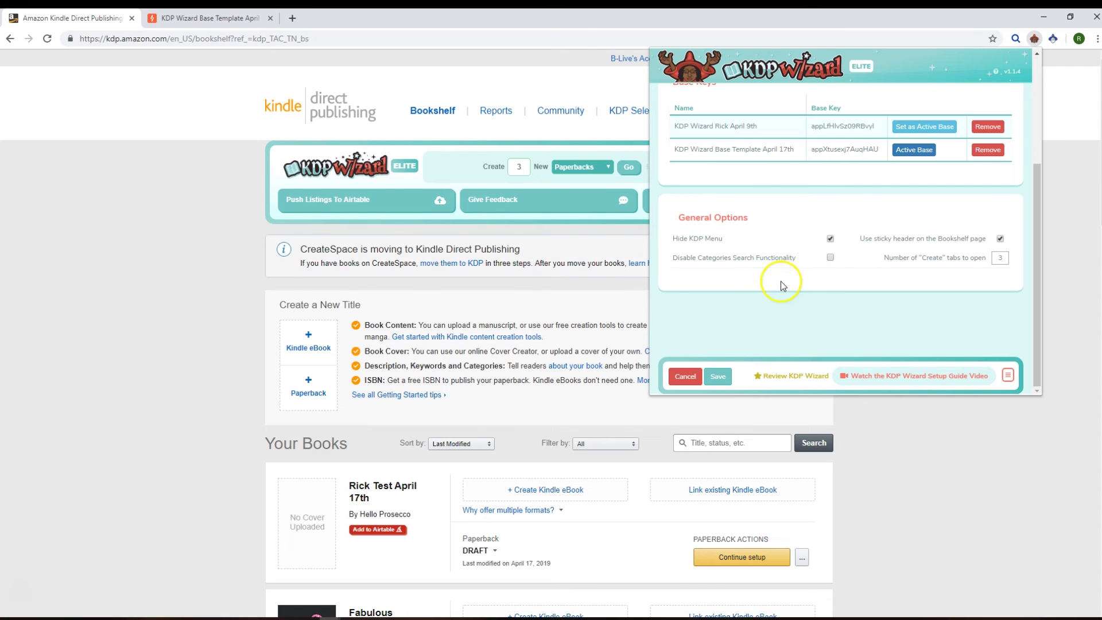
left_click(717, 377)
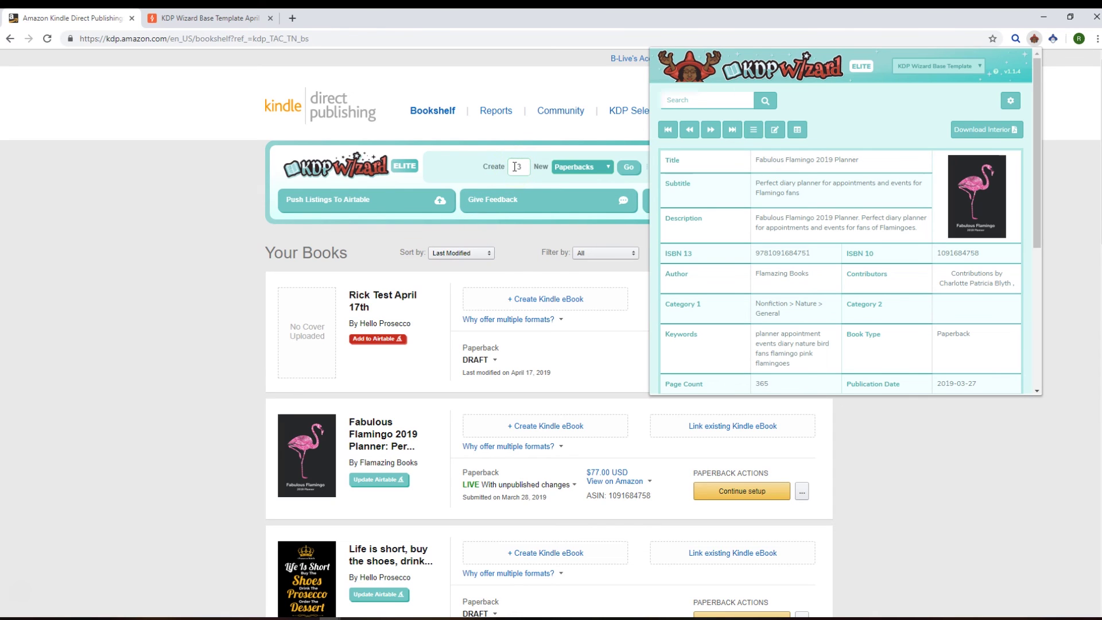
Step: Set the Create quantity to 10 and start new paperback titles
left_click(515, 166)
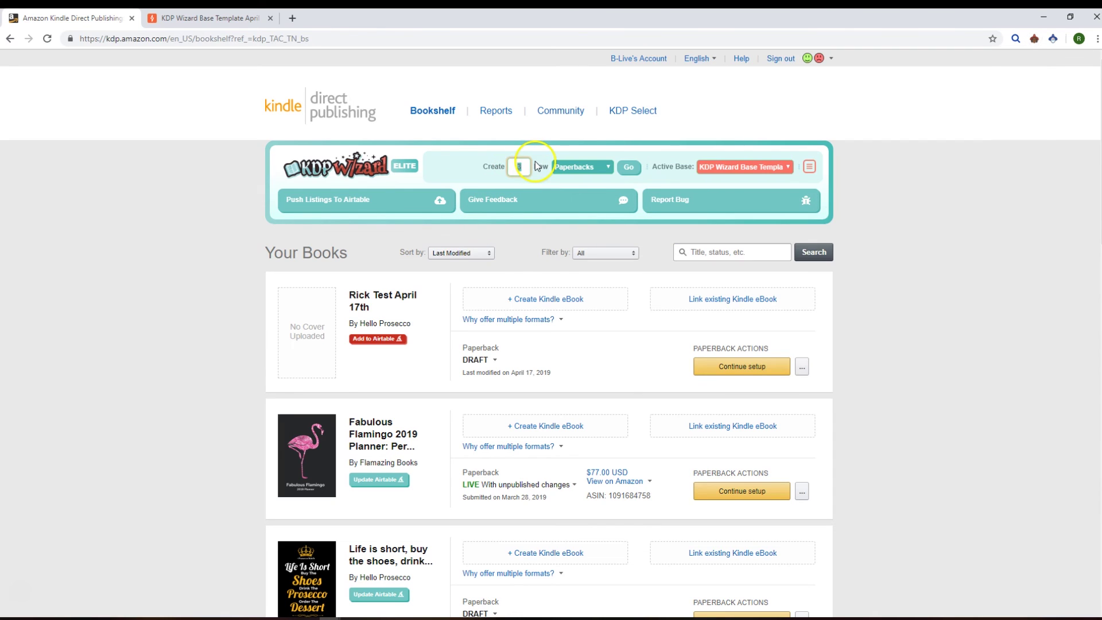
type("1")
left_click(630, 168)
left_click(597, 166)
left_click(518, 166)
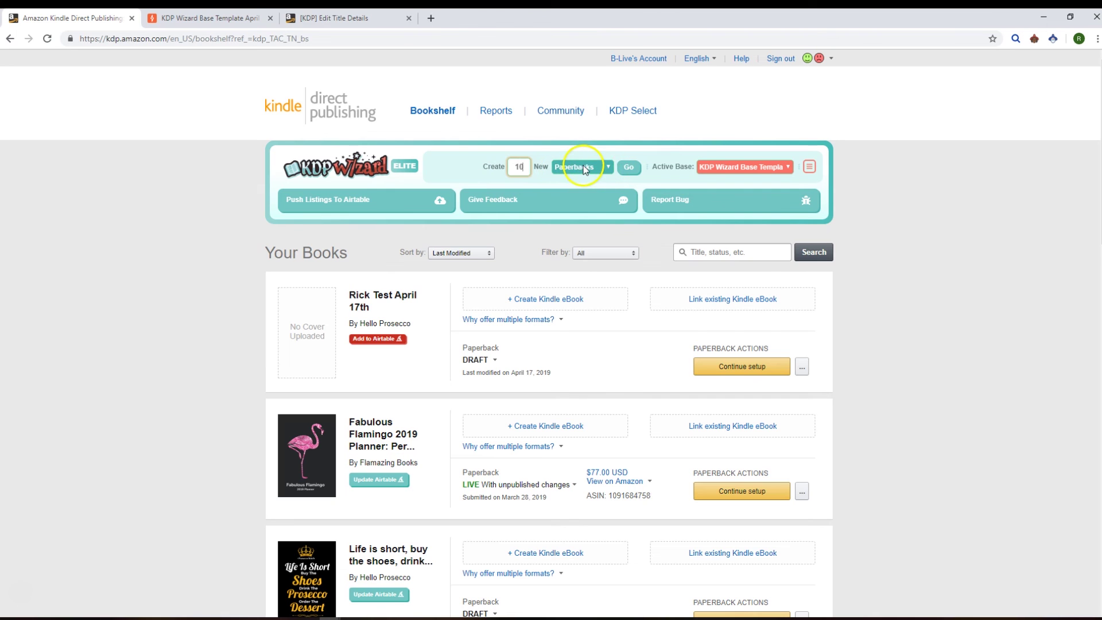
Step: Check the sticky Bookshelf header option in KDP Wizard settings
left_click(1034, 40)
left_click(1010, 80)
scroll(874, 190, "down", 3)
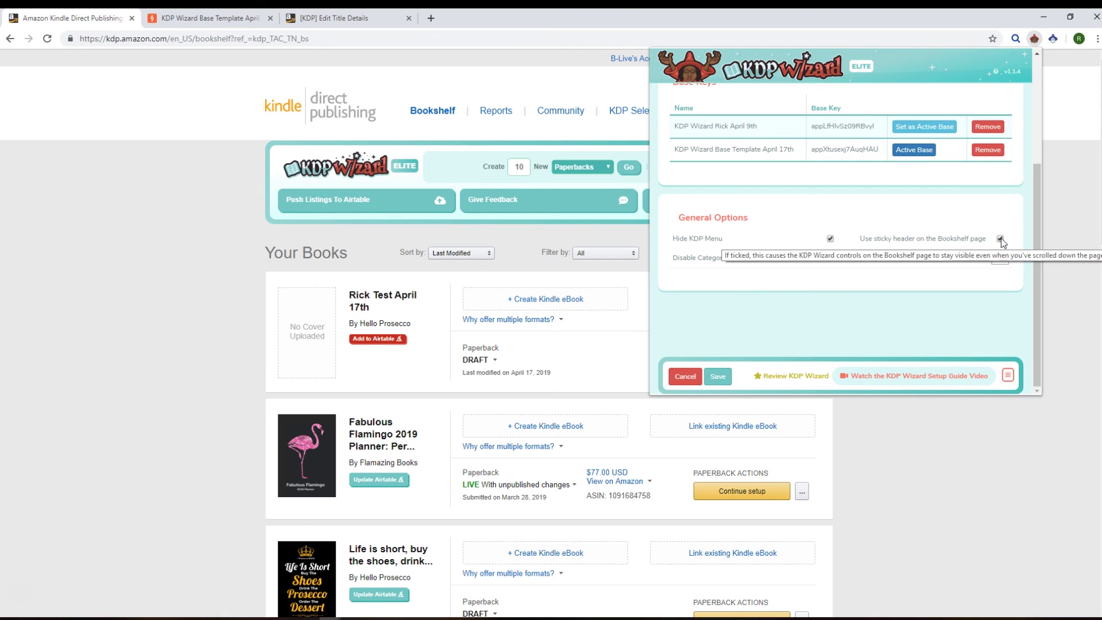
left_click(987, 235)
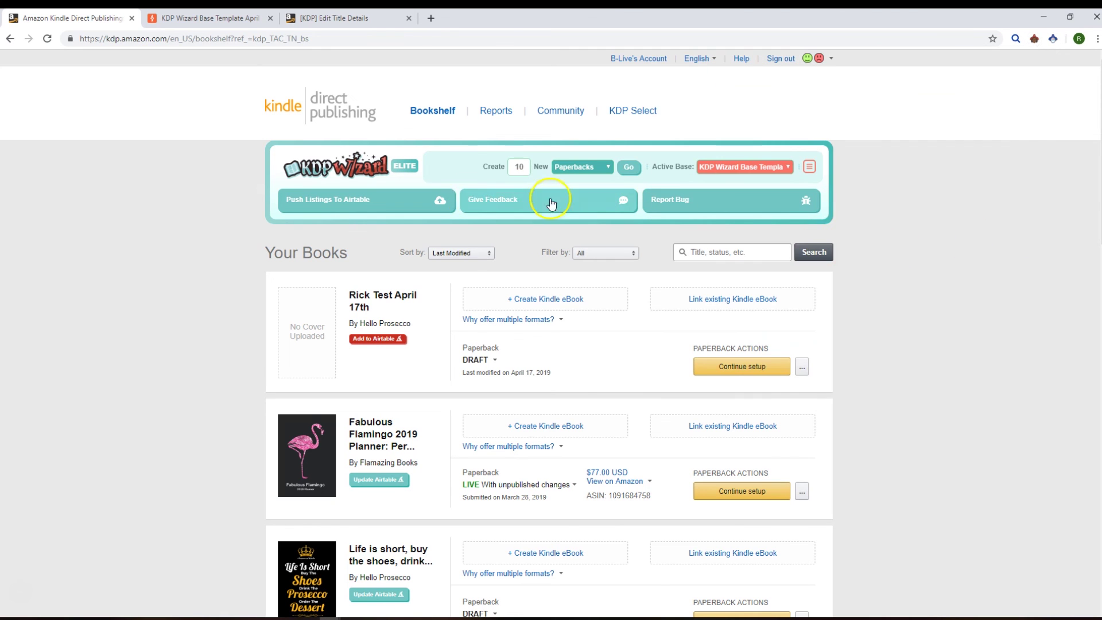
Step: Show page 2 of the Bookshelf listings
scroll(805, 253, "down", 7)
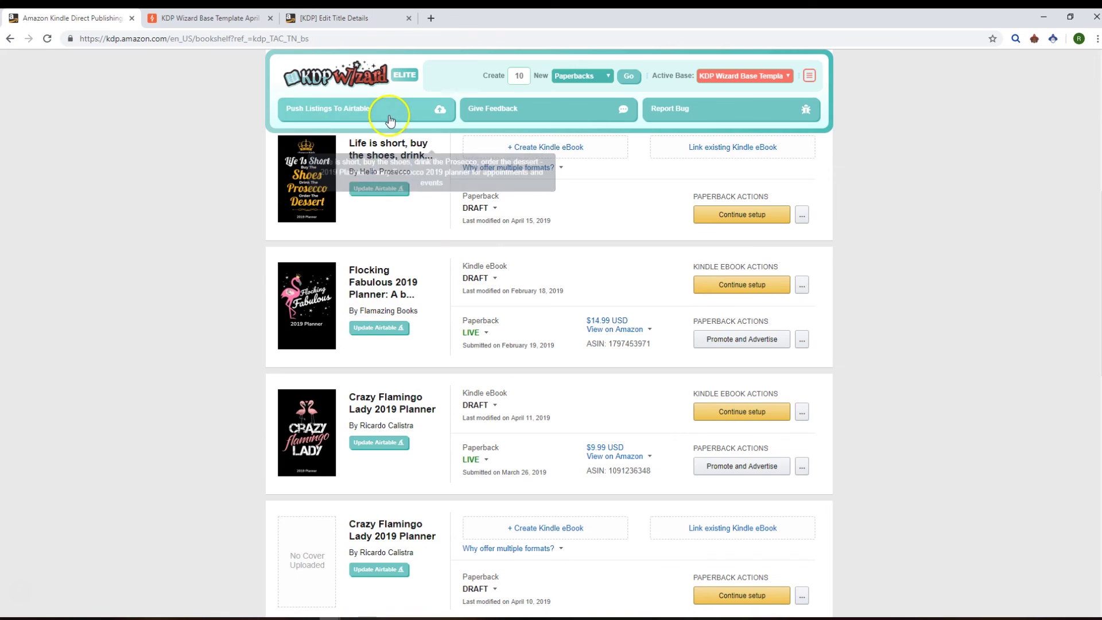
scroll(488, 287, "down", 4)
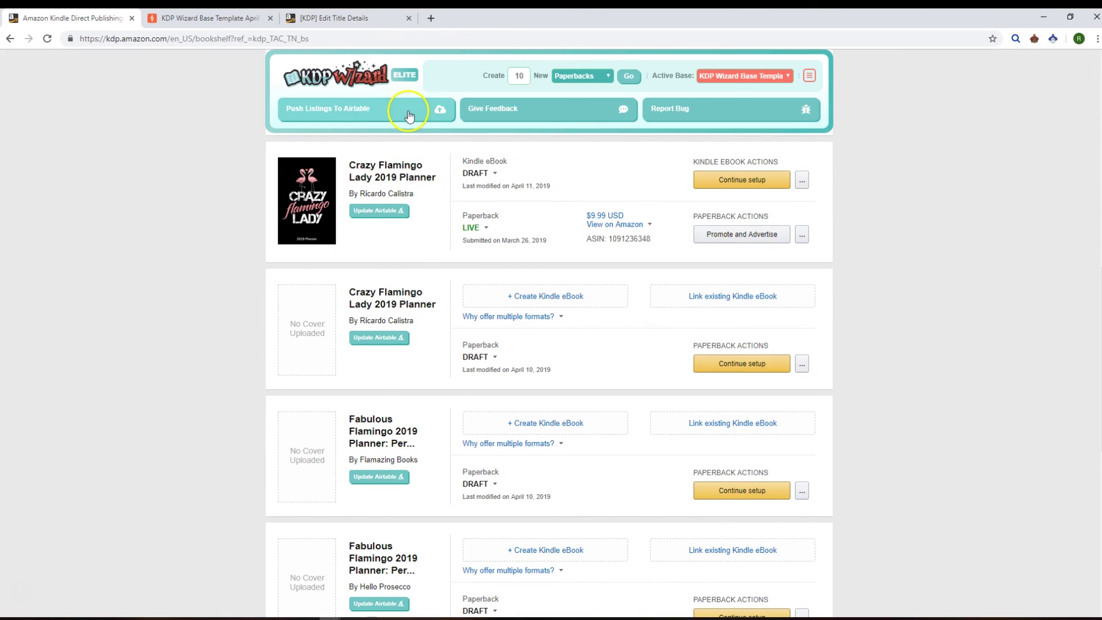
scroll(554, 327, "down", 6)
scroll(552, 332, "down", 2)
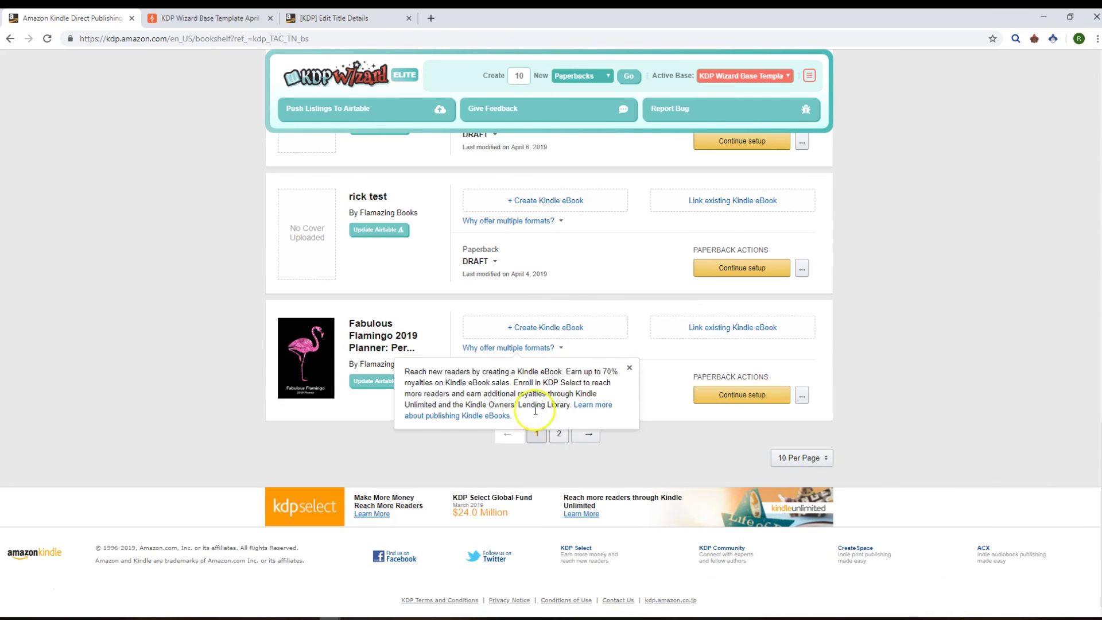
left_click(560, 434)
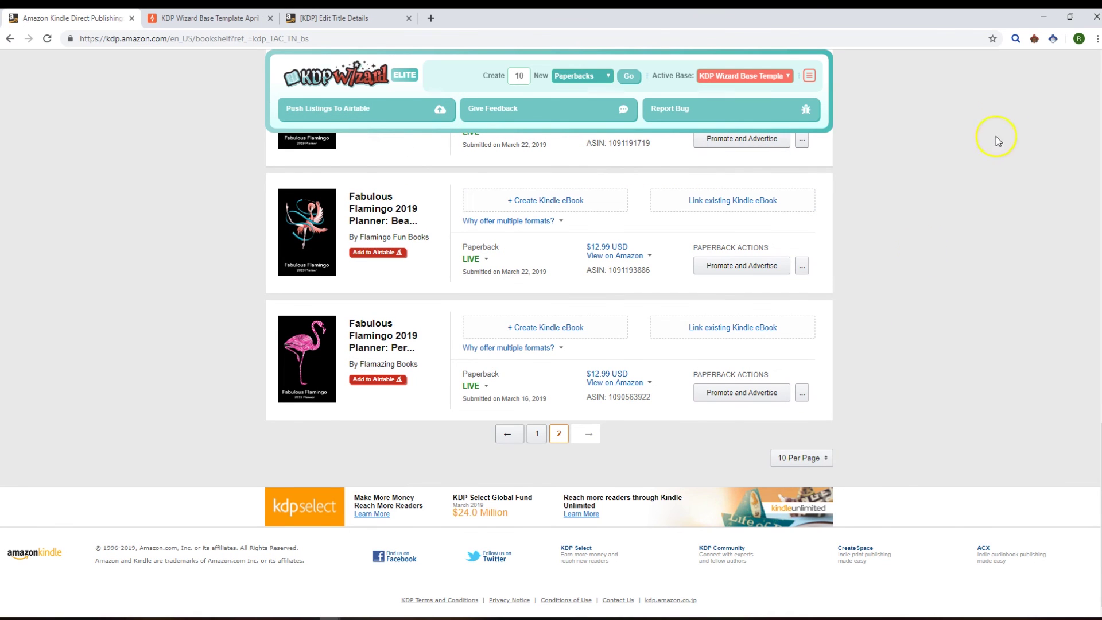
Step: Tick Disable Categories Search Functionality, set Create tabs to 10, and save KDP Wizard settings
left_click(1035, 40)
left_click(997, 72)
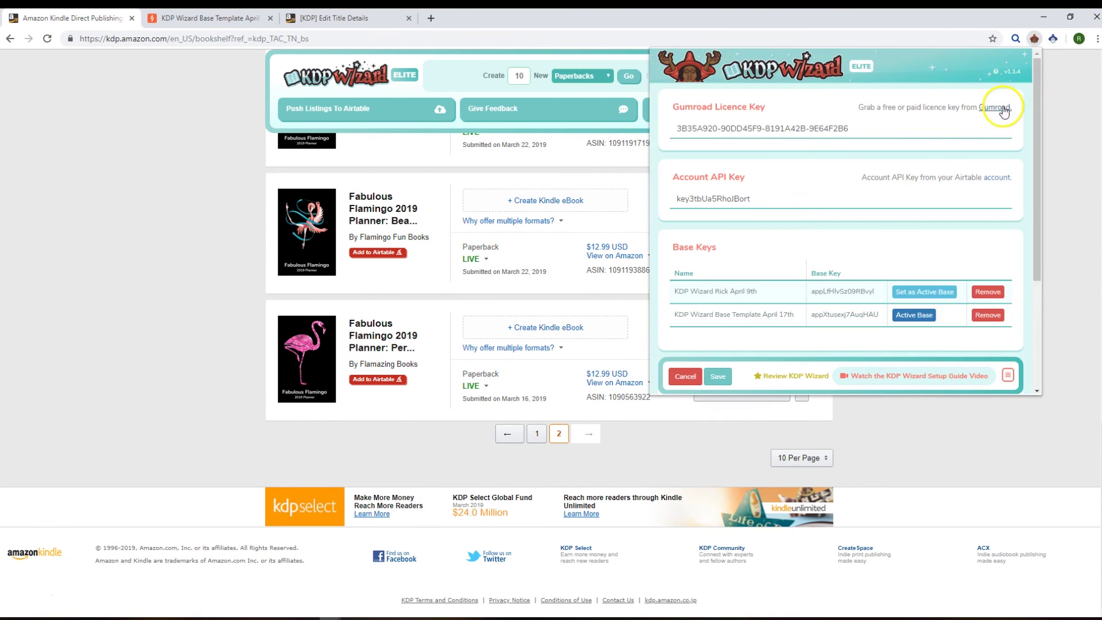
scroll(767, 260, "down", 1)
scroll(767, 260, "down", 1)
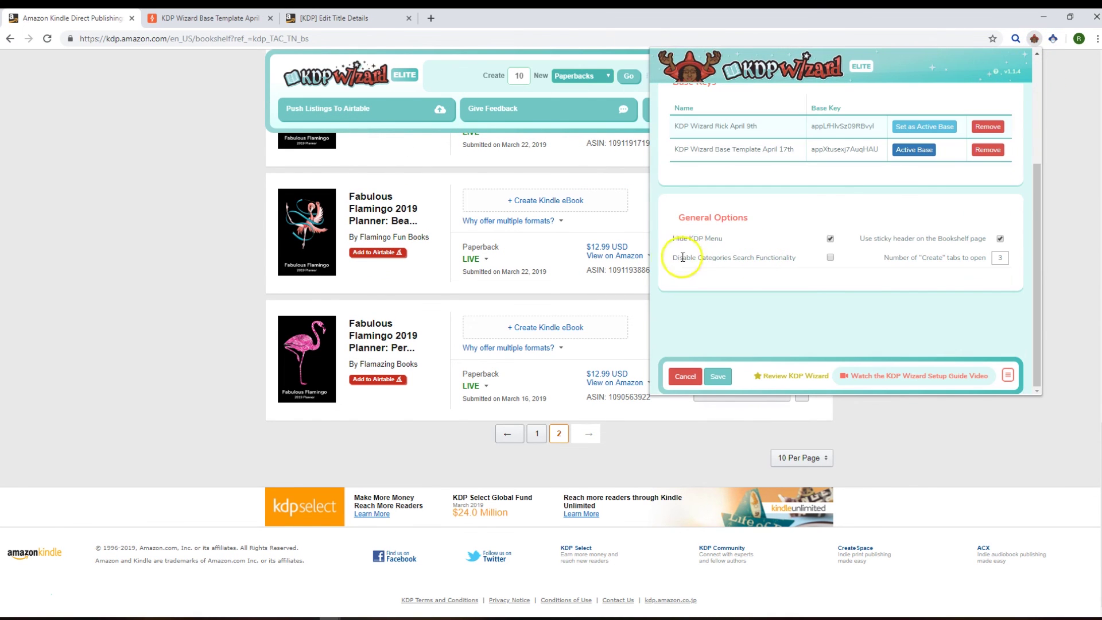
left_click_drag(691, 257, 775, 255)
triple_click(776, 254)
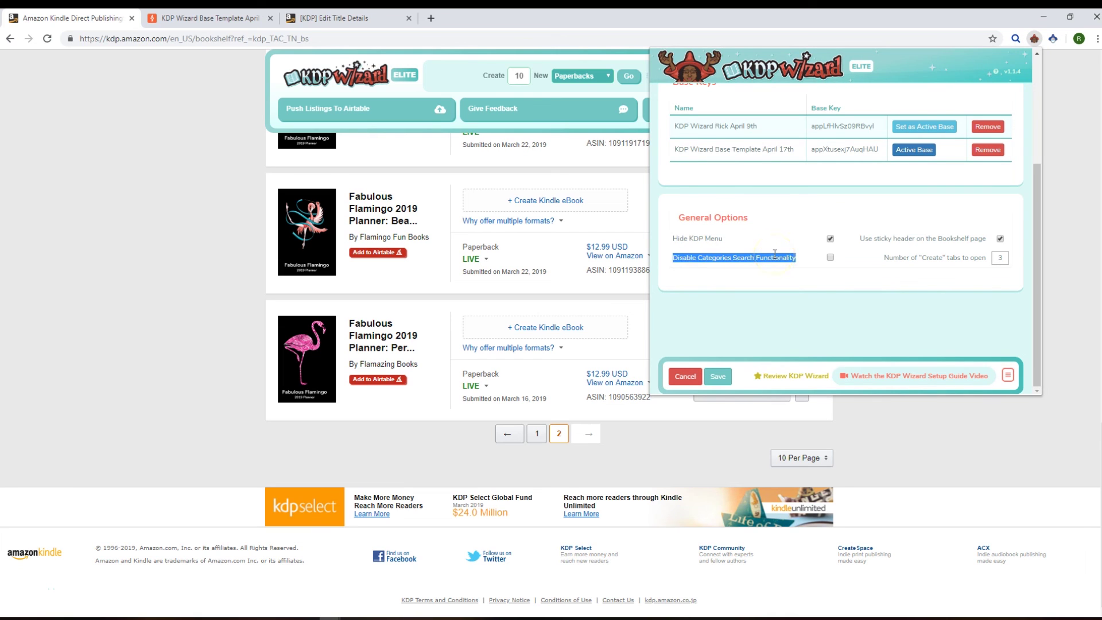
left_click(830, 258)
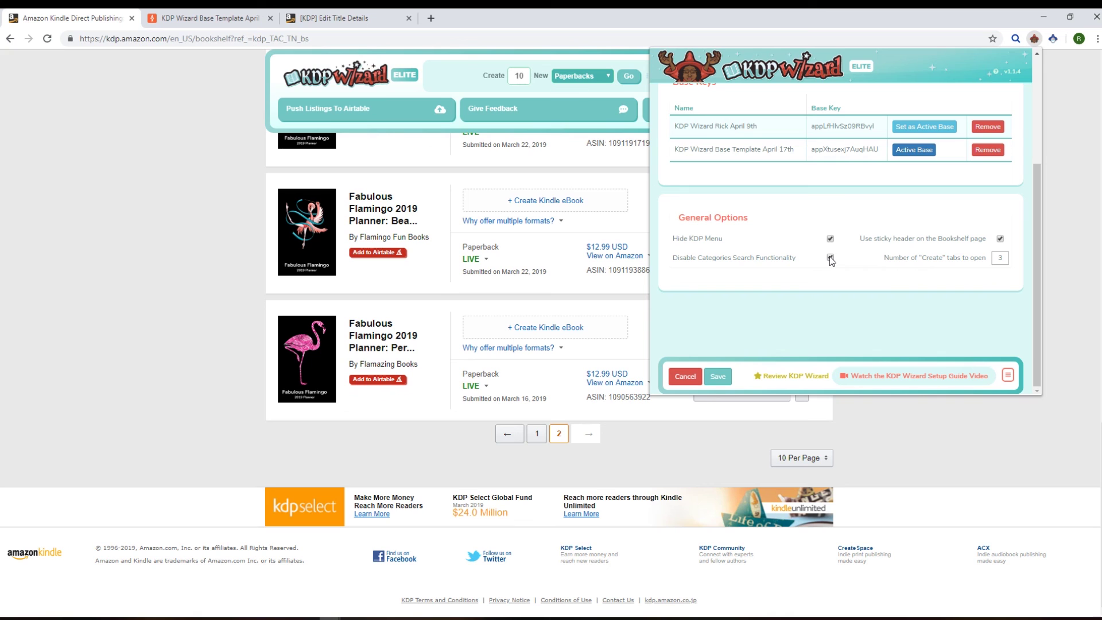
double_click(1004, 259)
left_click(717, 376)
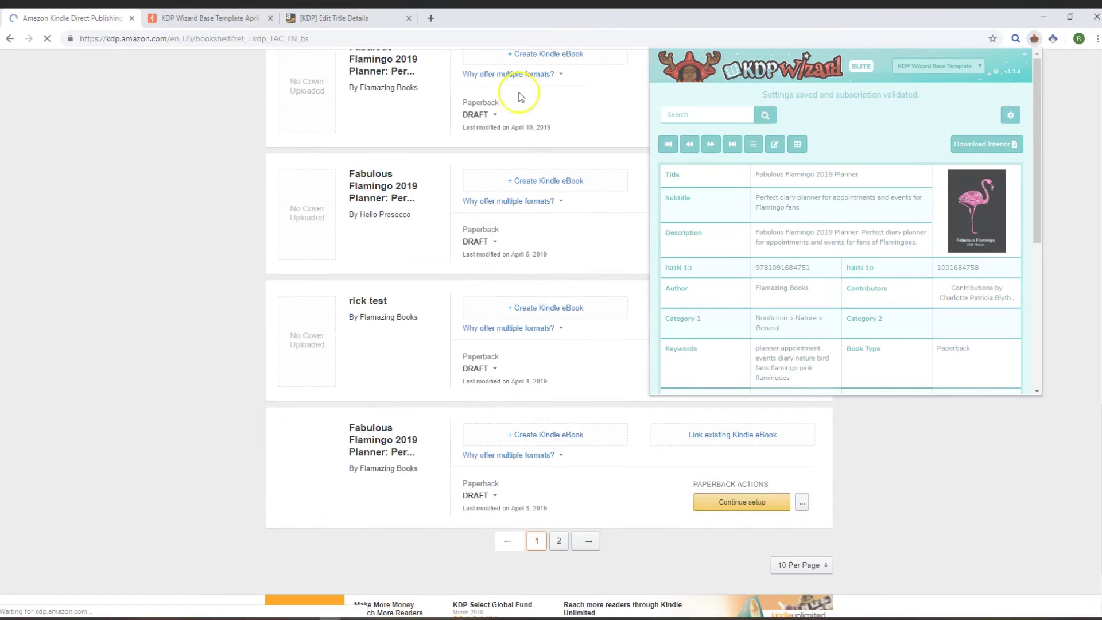